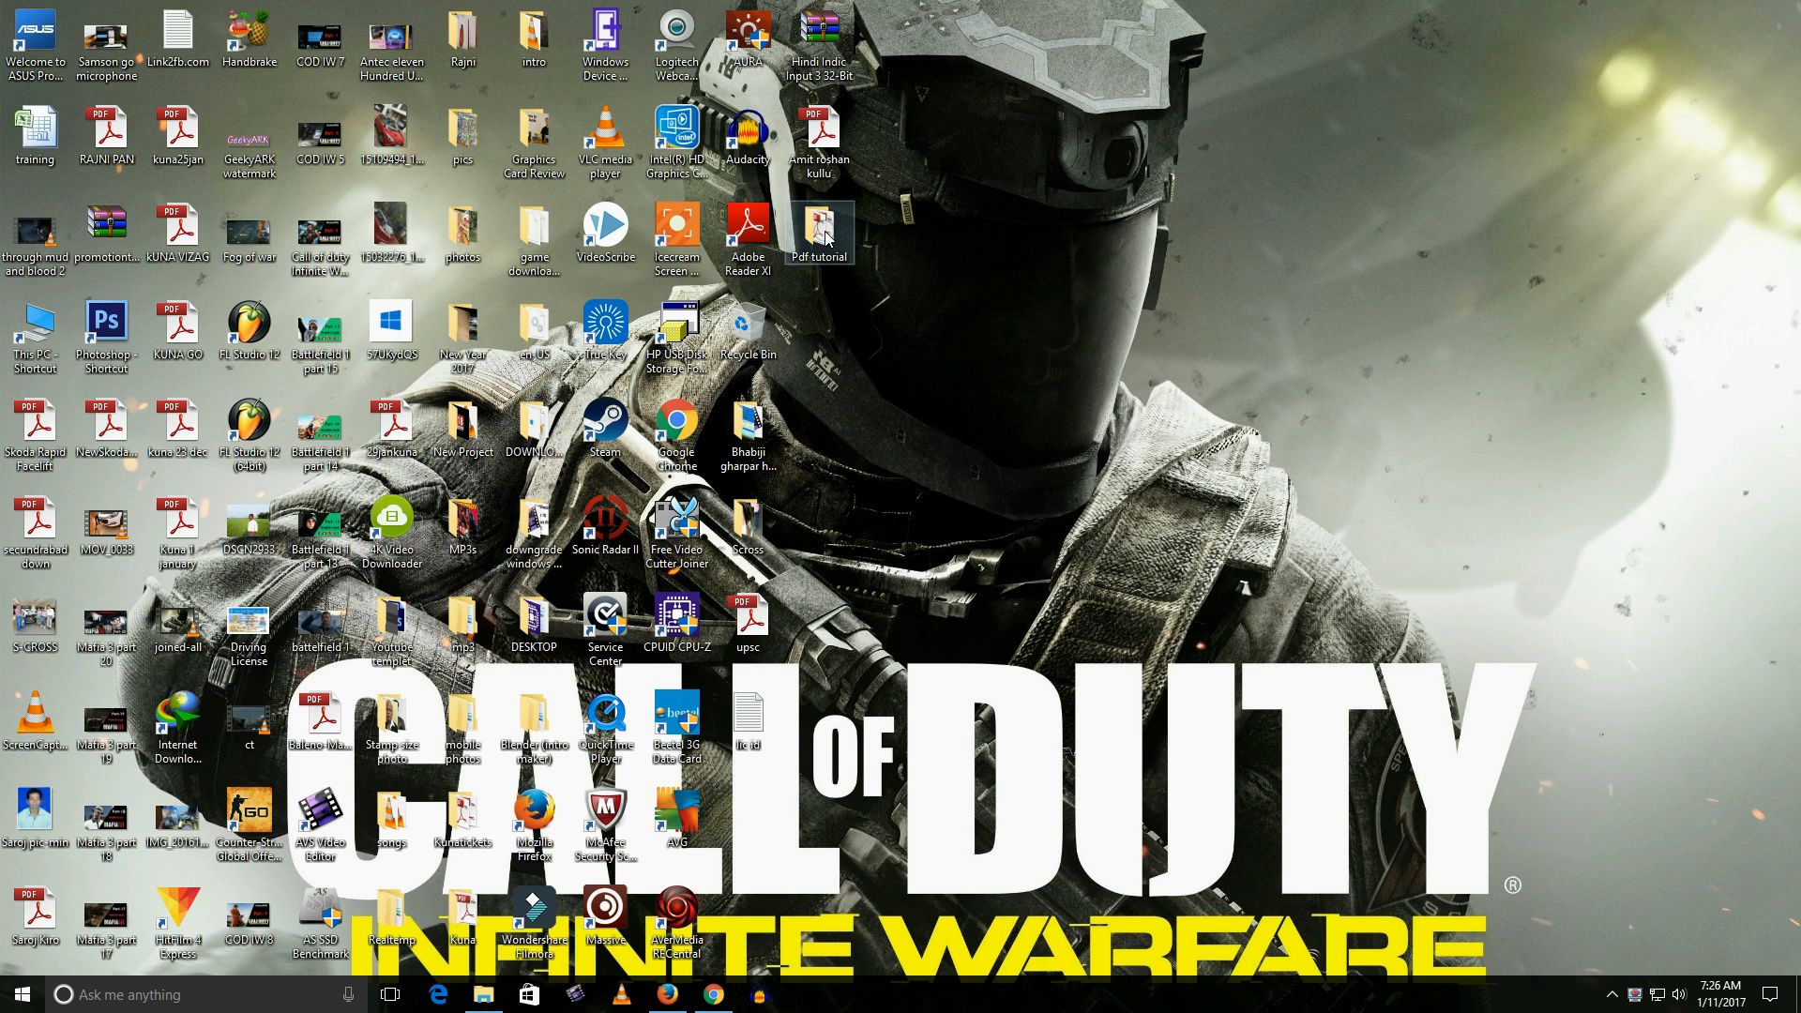
# - Open the Pdf tutorial folder on the desktop and display its files as large icons
pyautogui.doubleClick(821, 230)
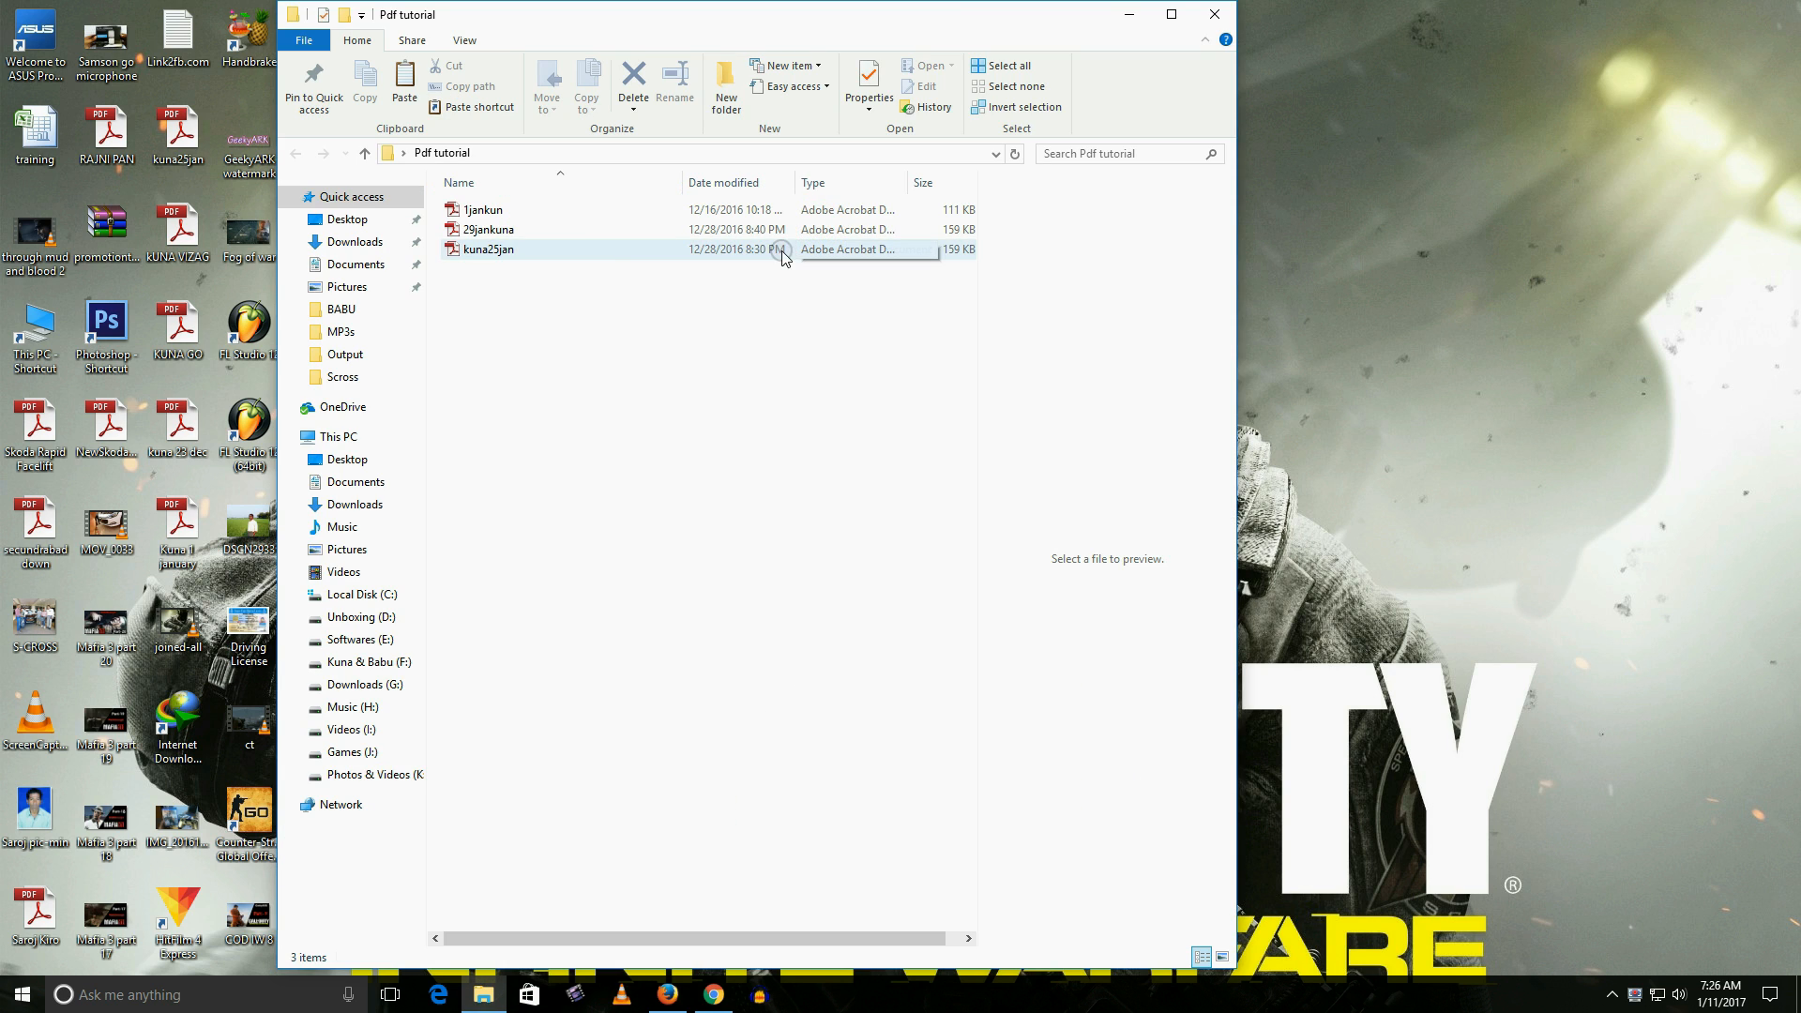
pyautogui.rightClick(995, 412)
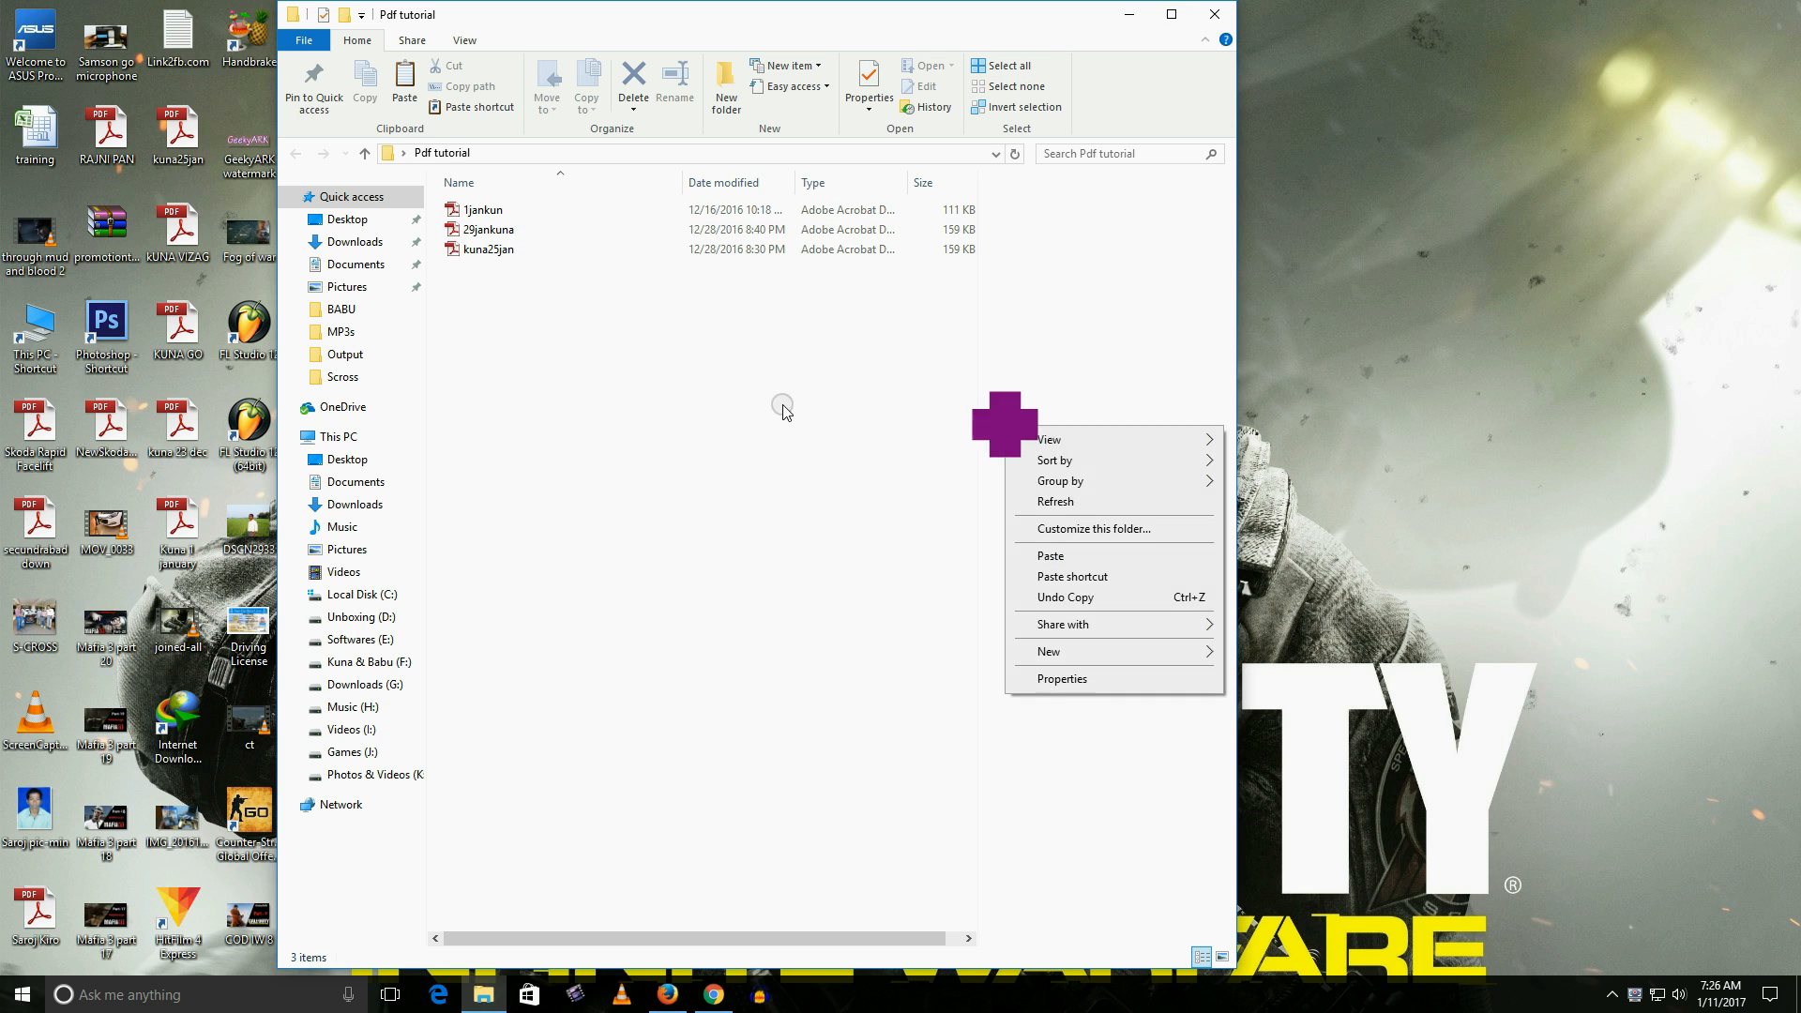
pyautogui.rightClick(760, 404)
pyautogui.moveTo(805, 416)
pyautogui.click(1005, 434)
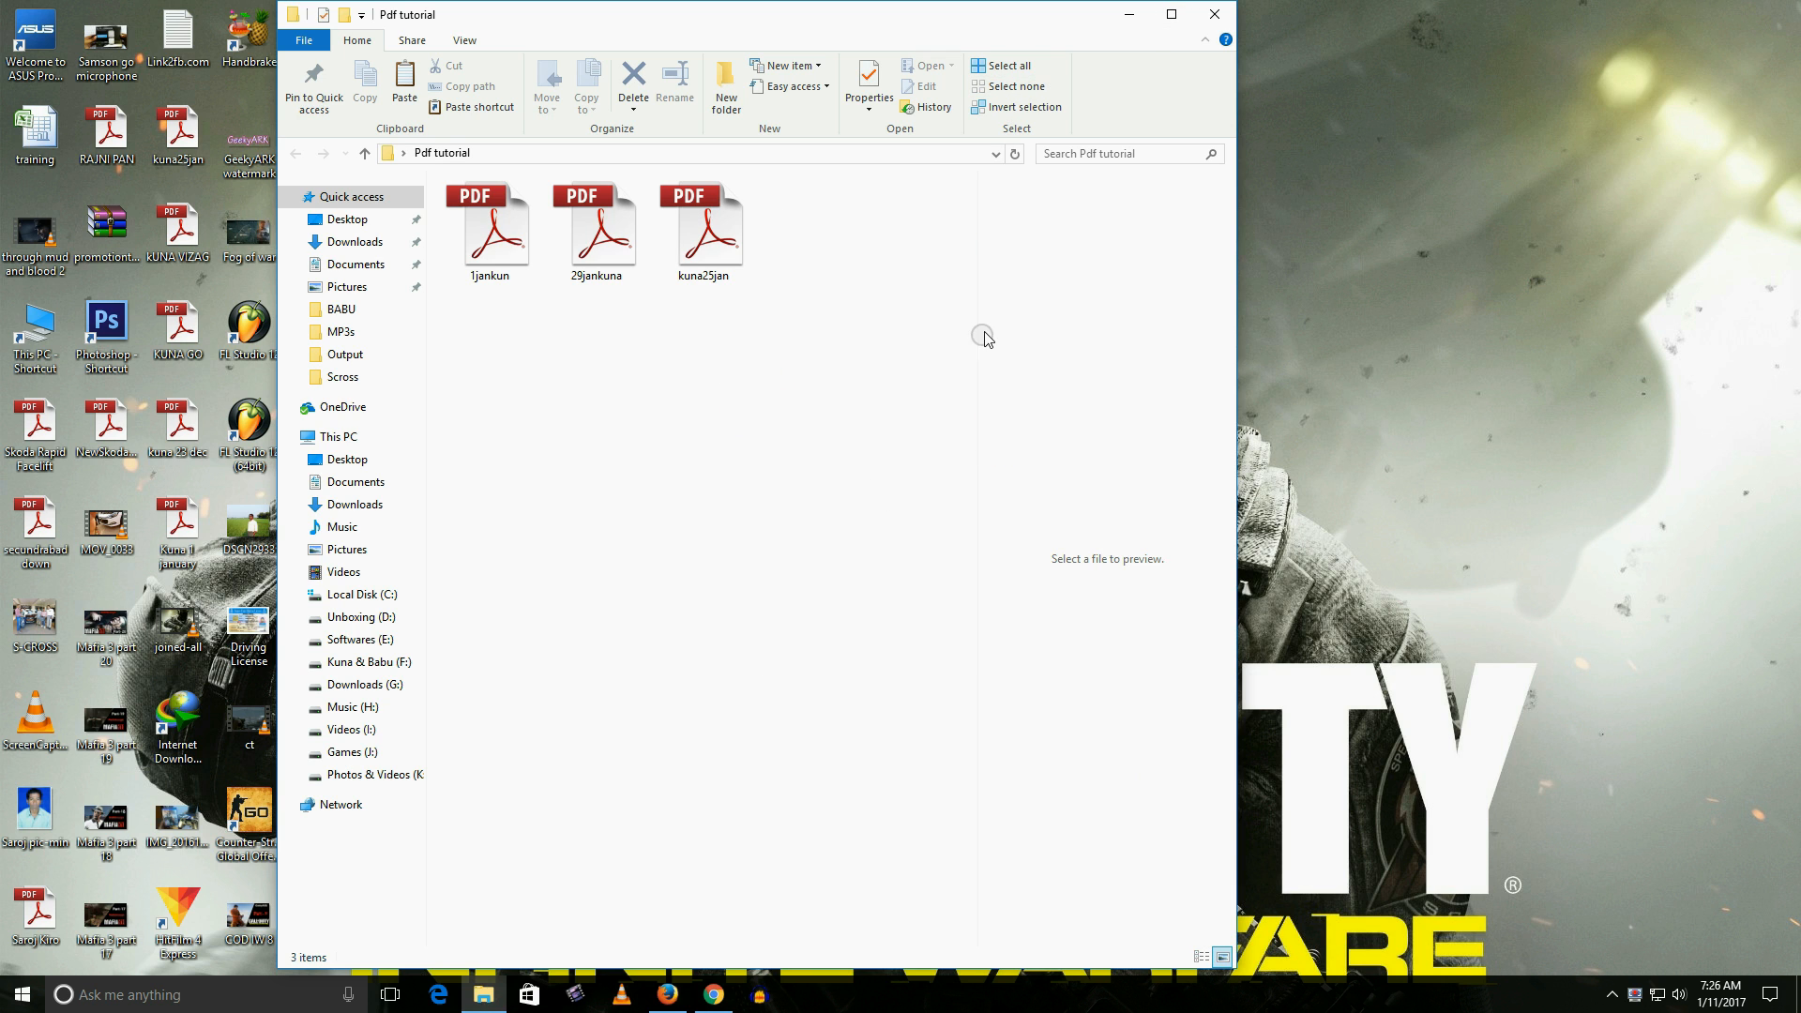
# - Maximize the folder window and display the PDF files as extra large icons
pyautogui.click(1168, 14)
pyautogui.rightClick(929, 405)
pyautogui.moveTo(1023, 419)
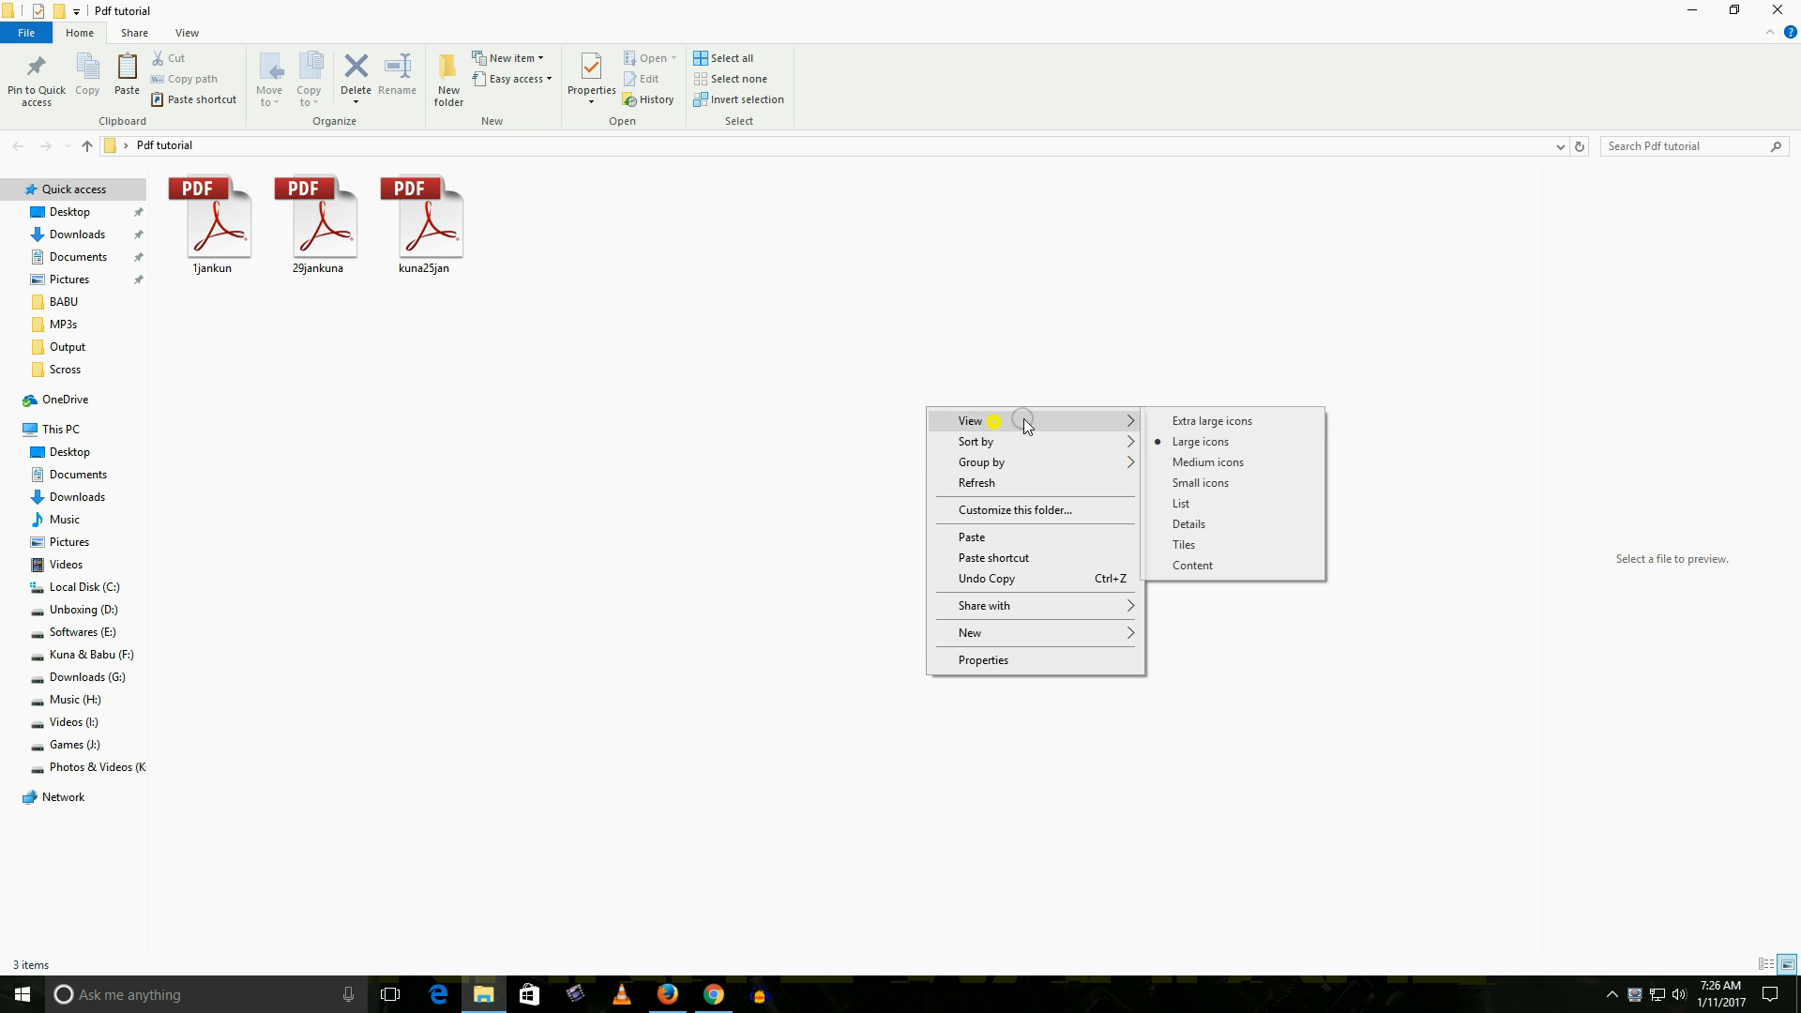
pyautogui.click(1188, 420)
# - Check the file size of the 1jankun PDF in its properties
pyautogui.click(357, 291)
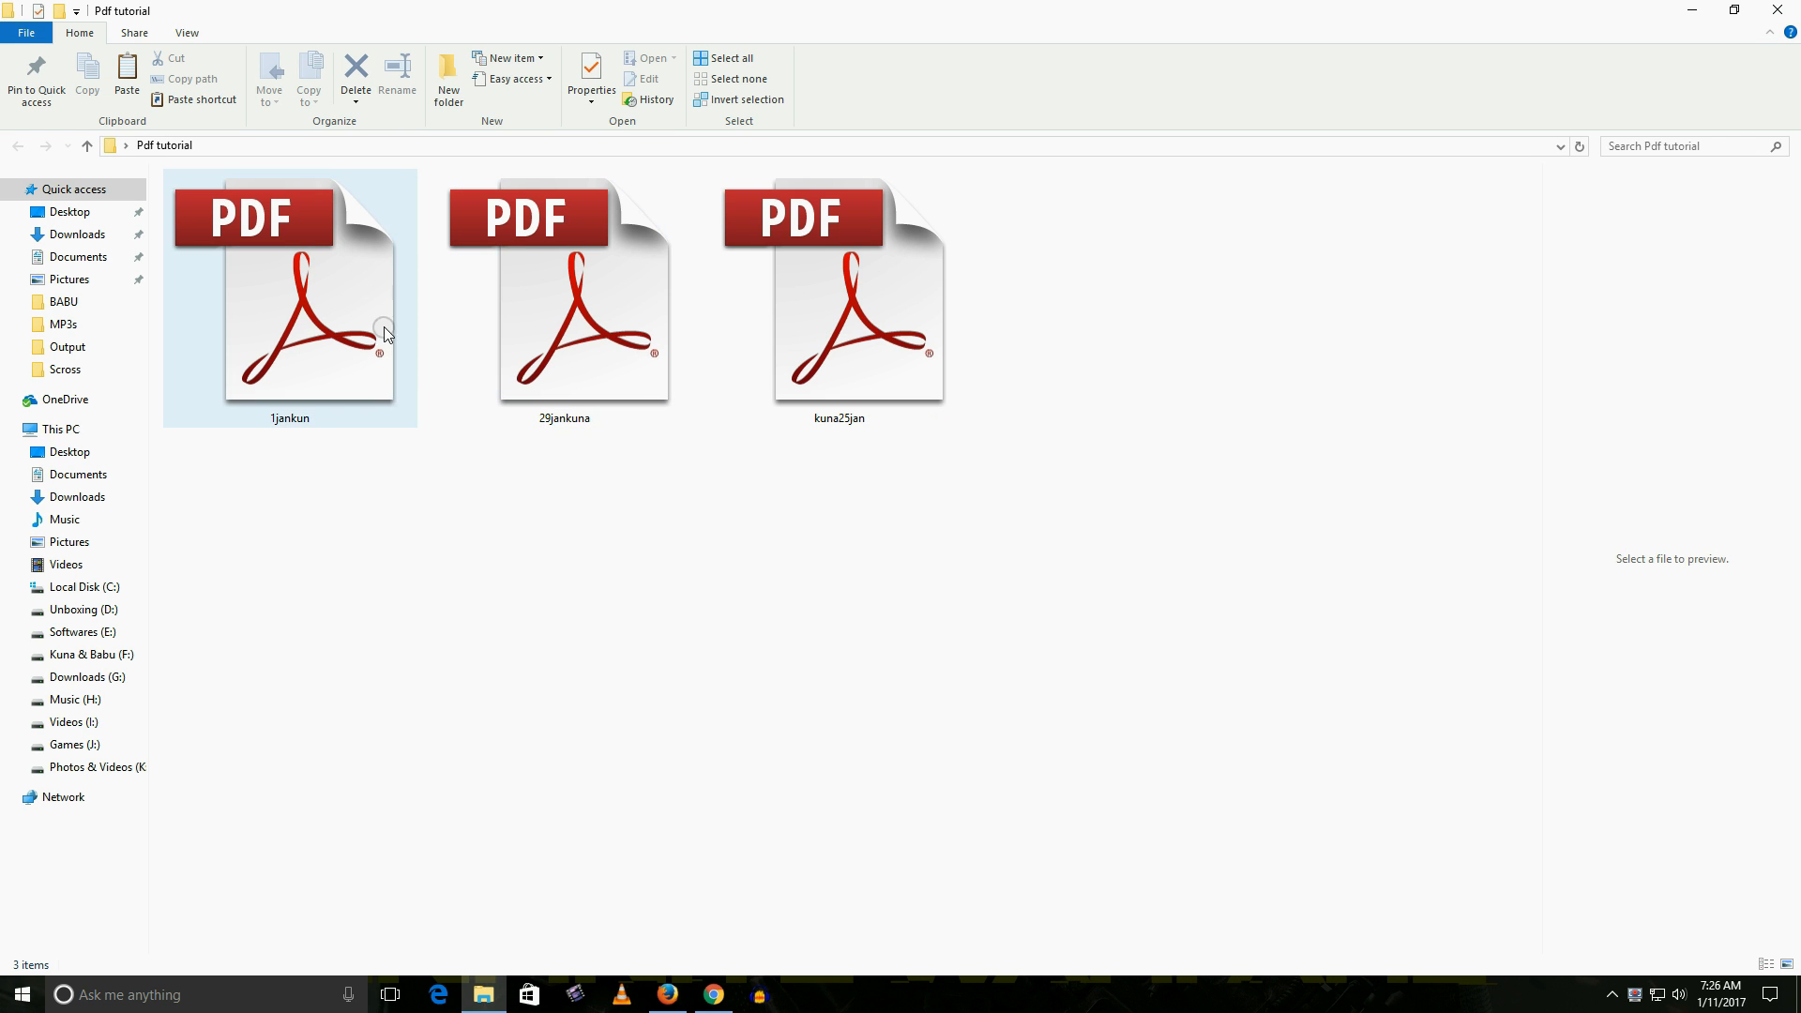
pyautogui.click(543, 296)
pyautogui.moveTo(1125, 252); pyautogui.dragTo(309, 414)
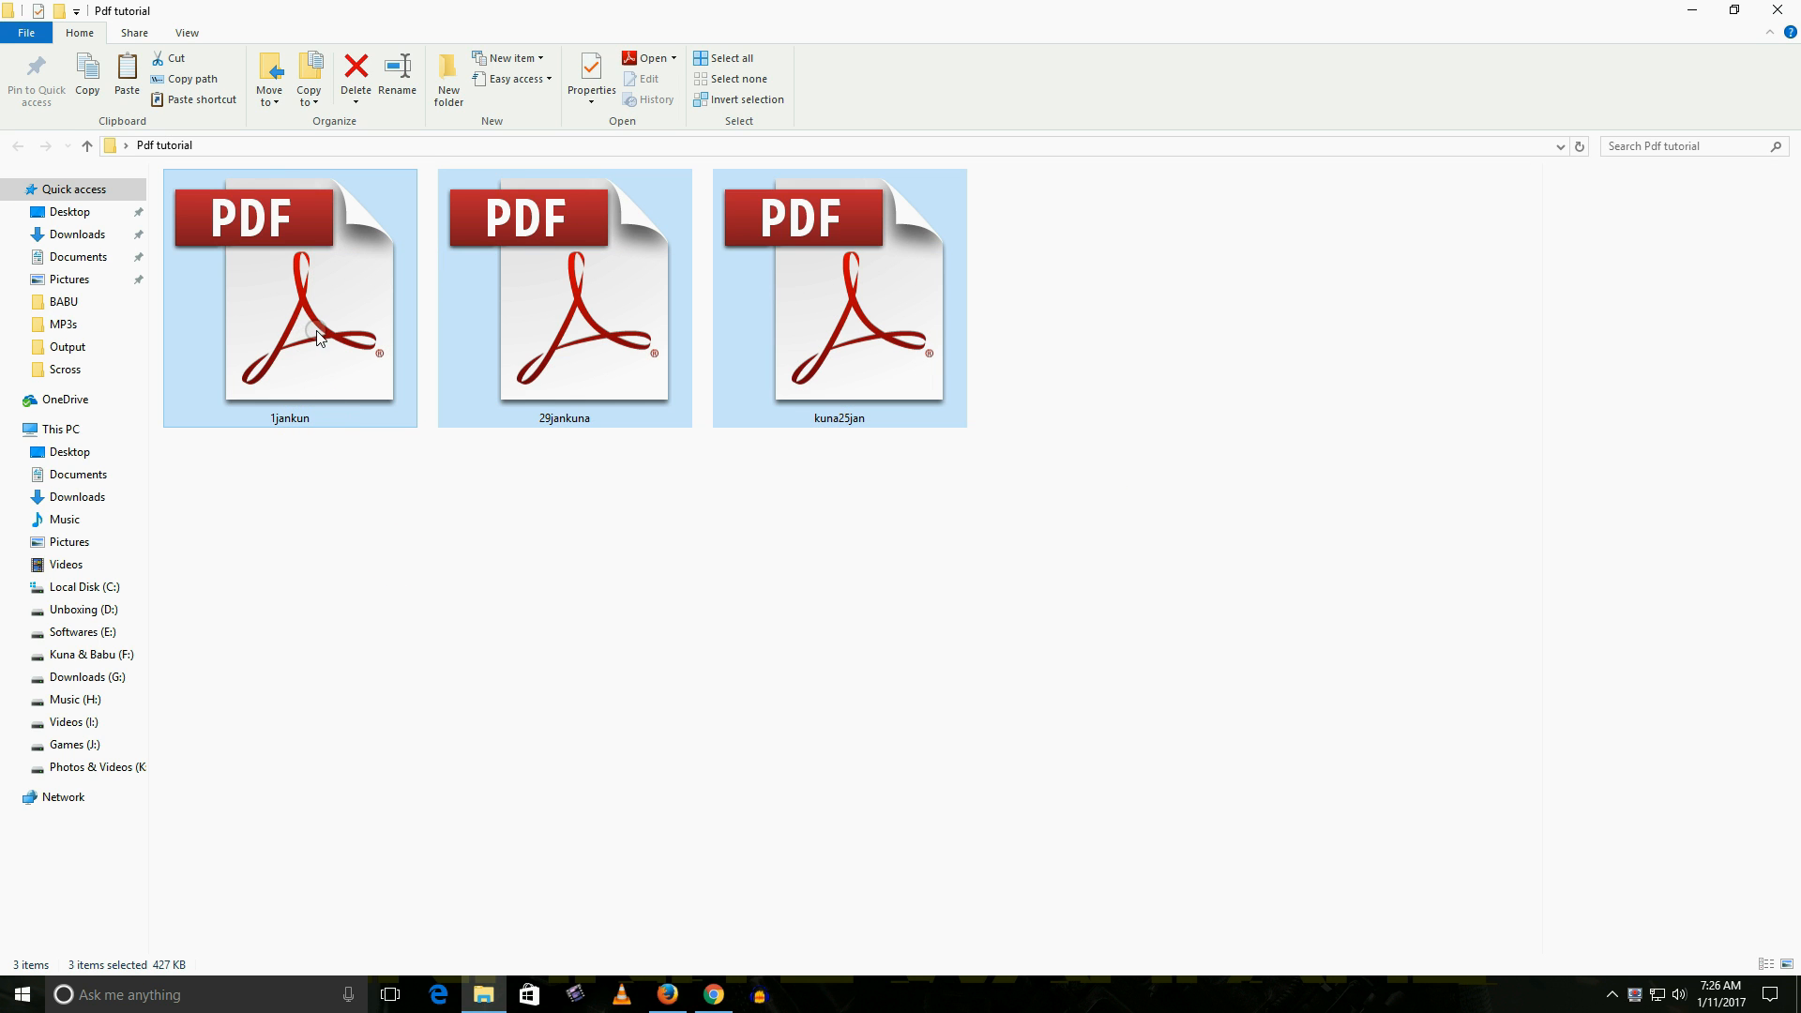
pyautogui.click(317, 335)
pyautogui.rightClick(317, 335)
pyautogui.click(359, 750)
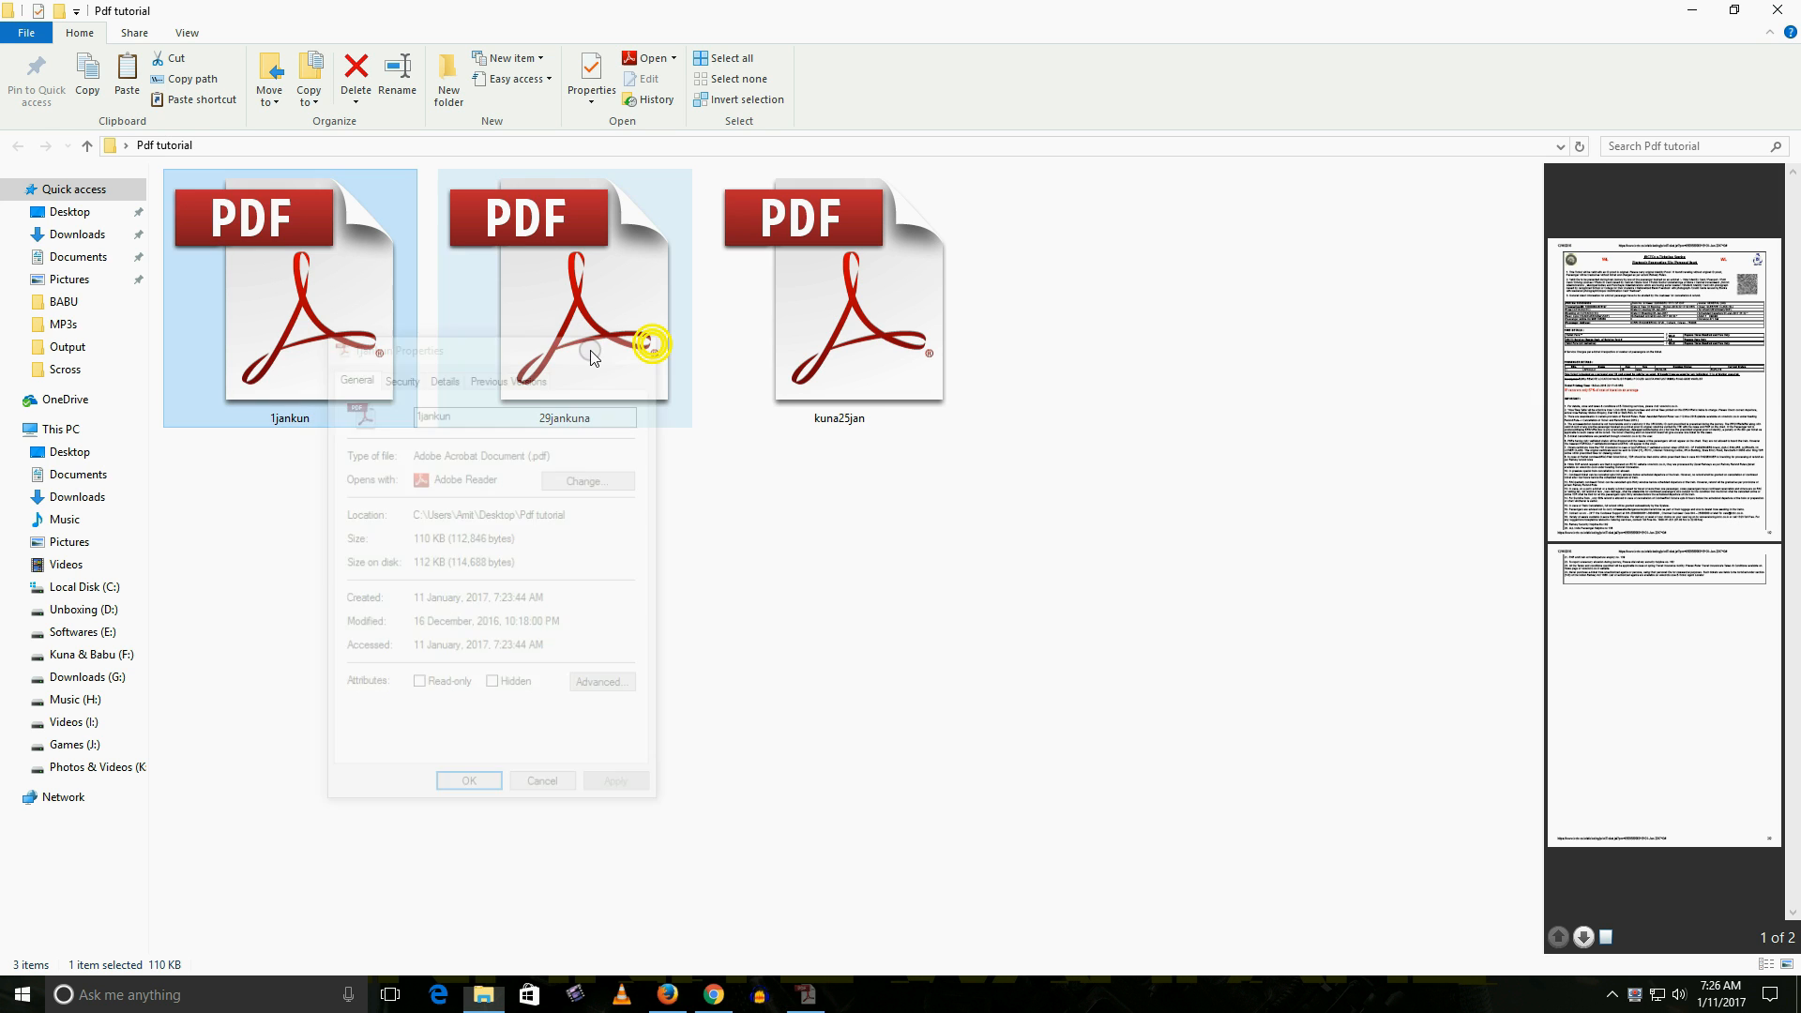
pyautogui.click(647, 343)
# - Check the file size of the 29jankuna PDF in its properties
pyautogui.click(644, 352)
pyautogui.rightClick(568, 366)
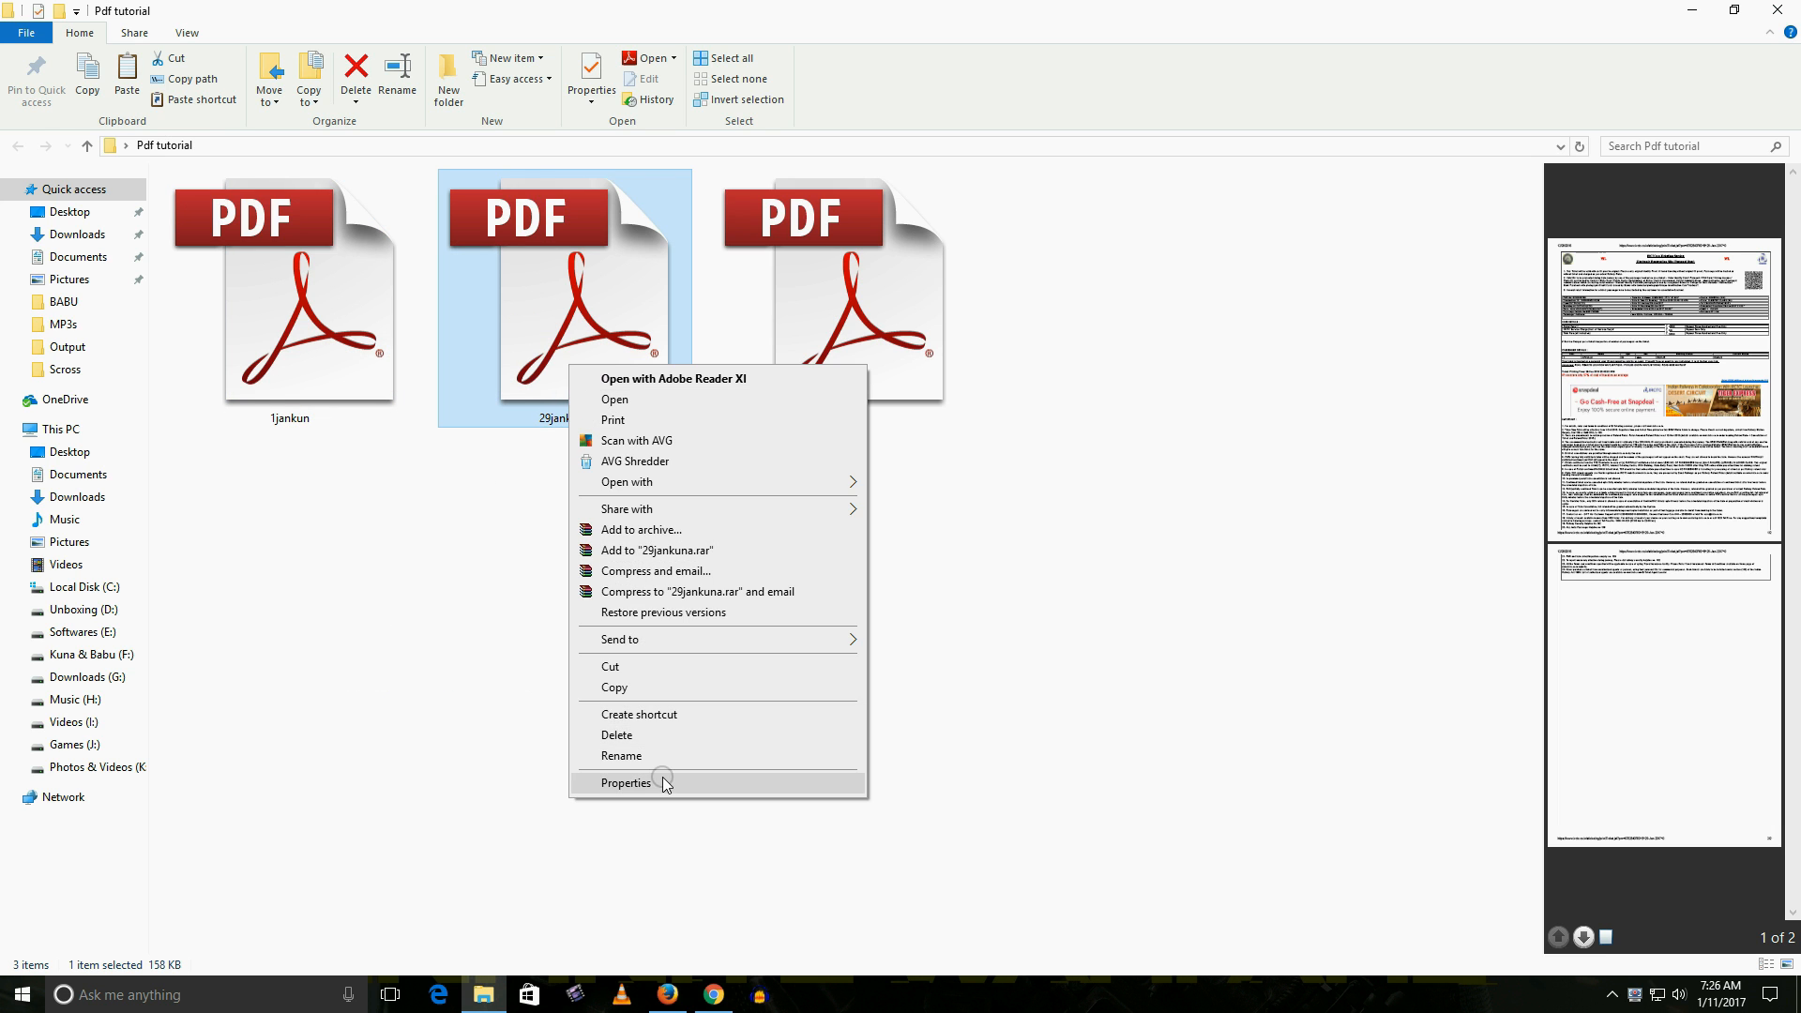
pyautogui.click(662, 781)
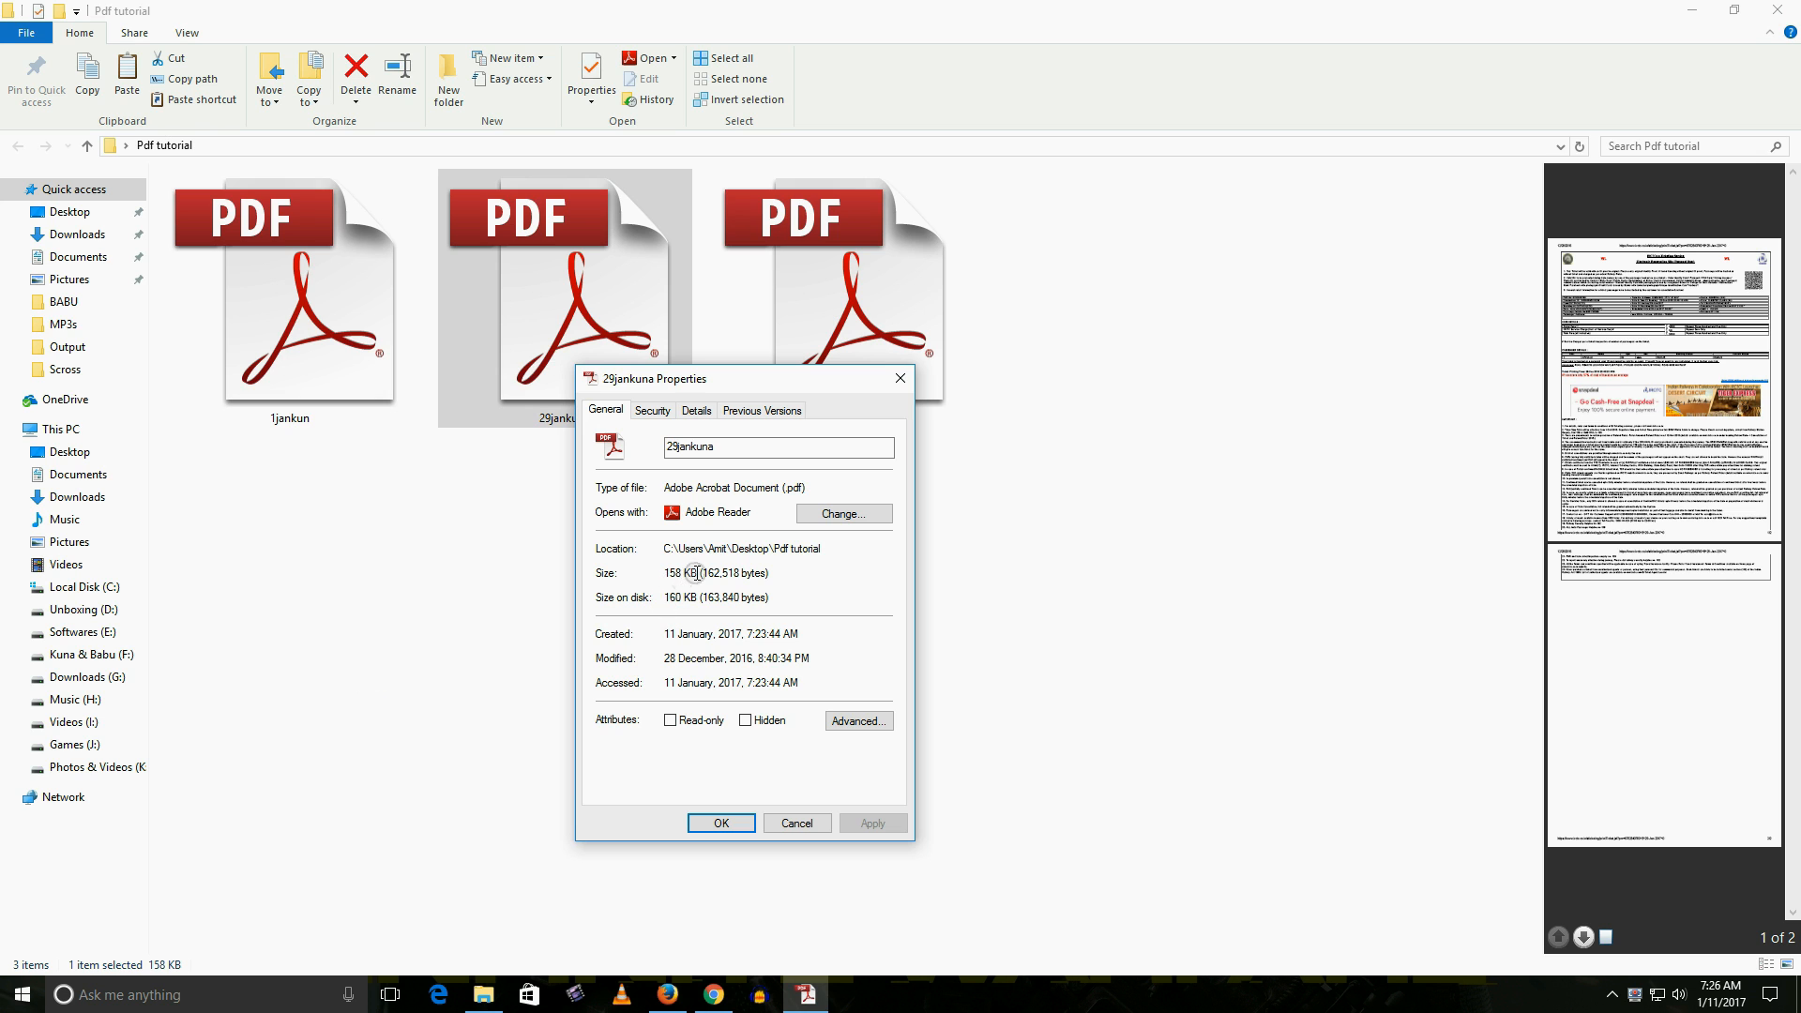
pyautogui.click(900, 378)
# - Check the file size of the kuna25jan PDF in its properties
pyautogui.click(842, 364)
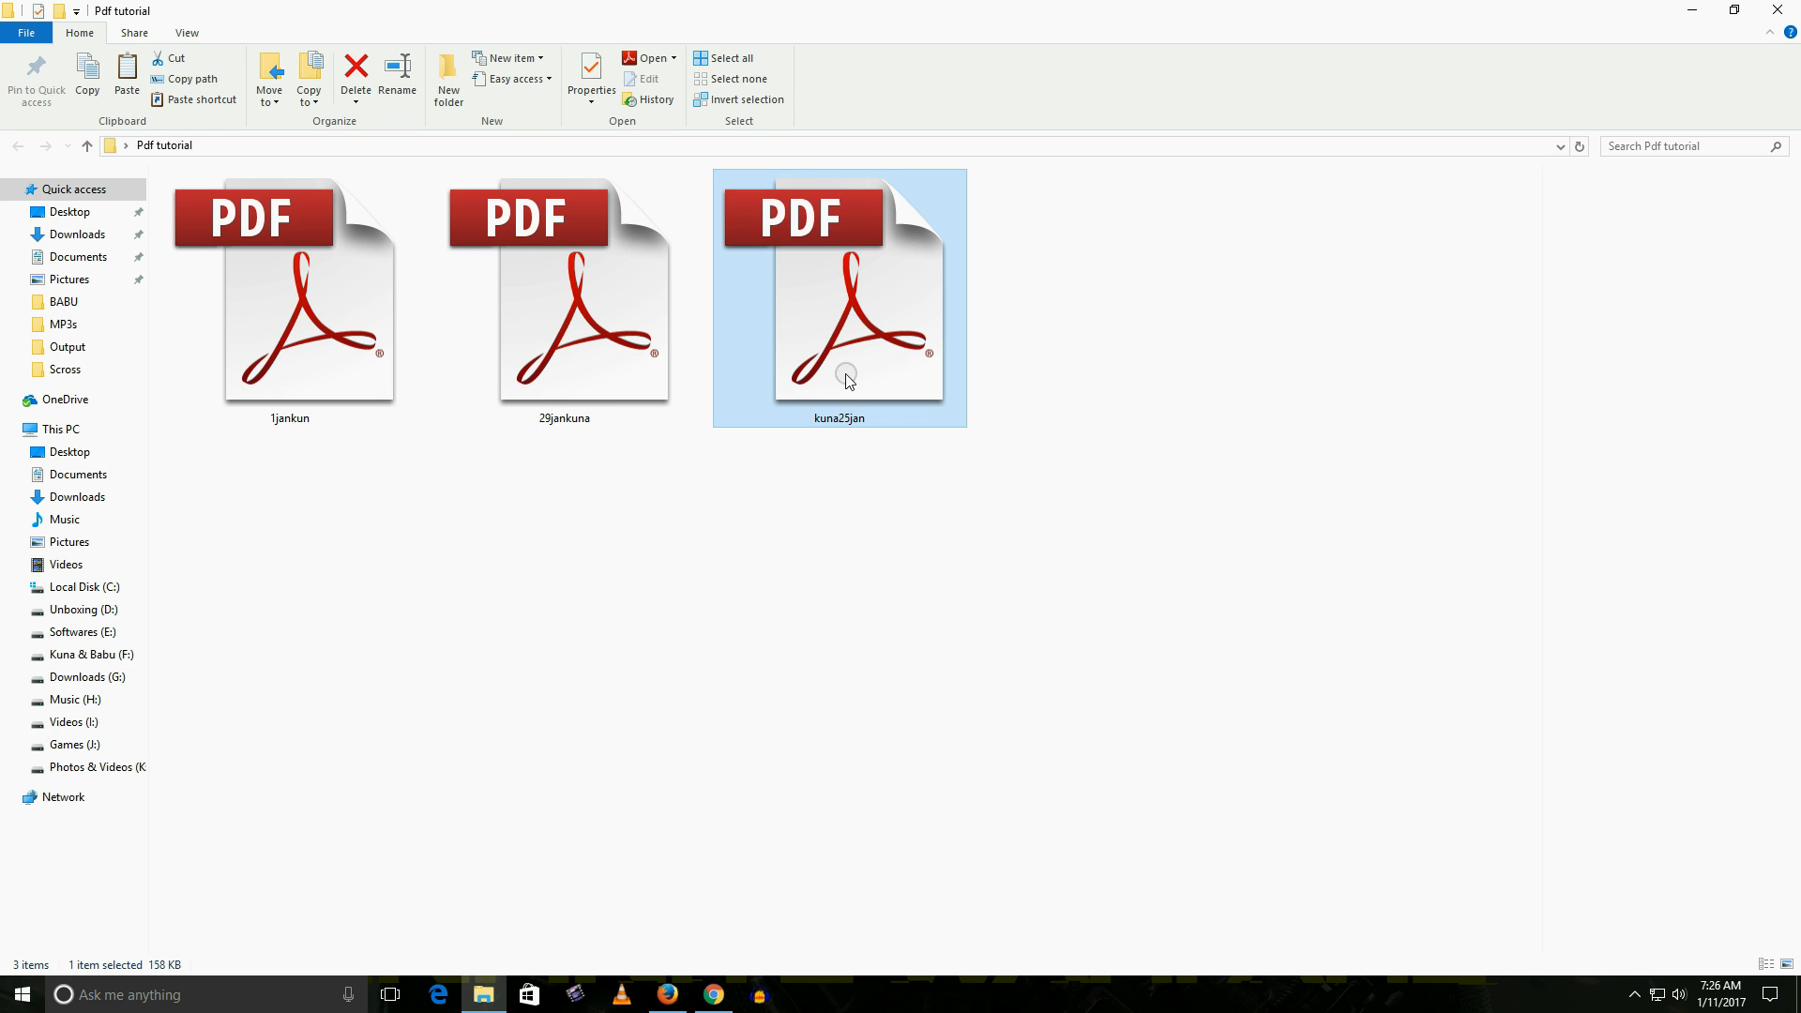
pyautogui.rightClick(848, 380)
pyautogui.click(900, 771)
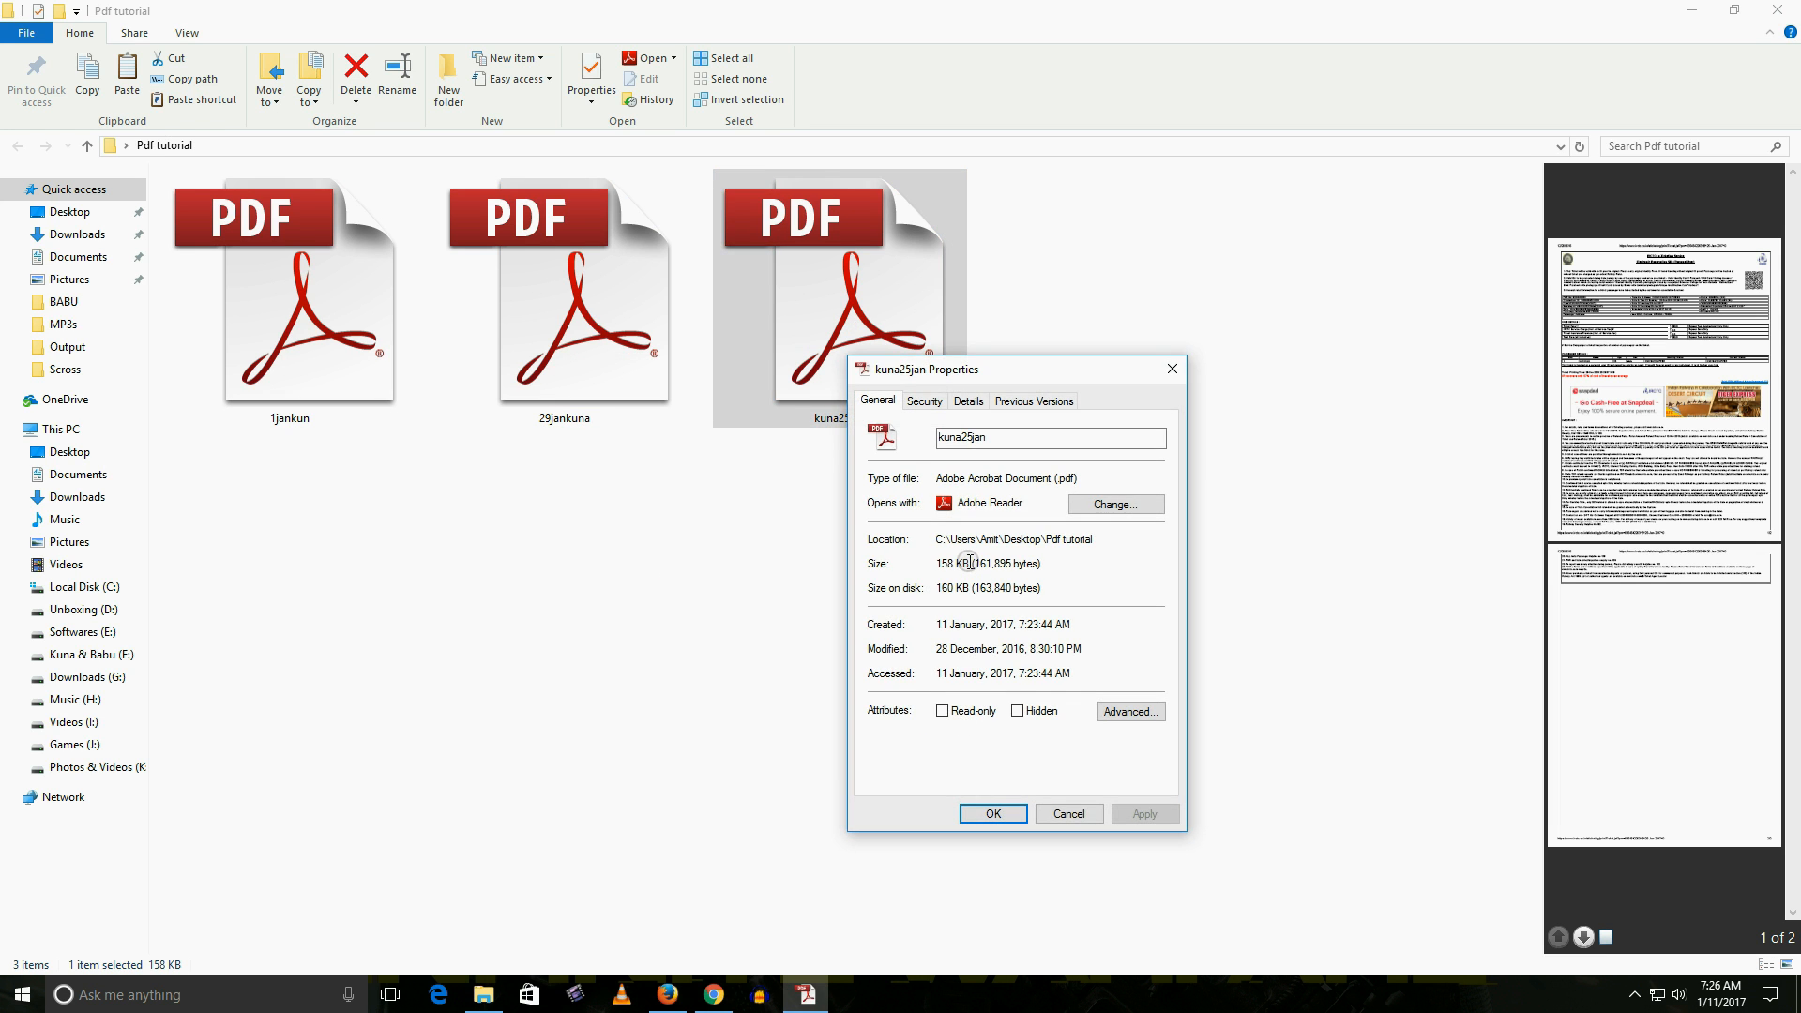
pyautogui.click(1172, 368)
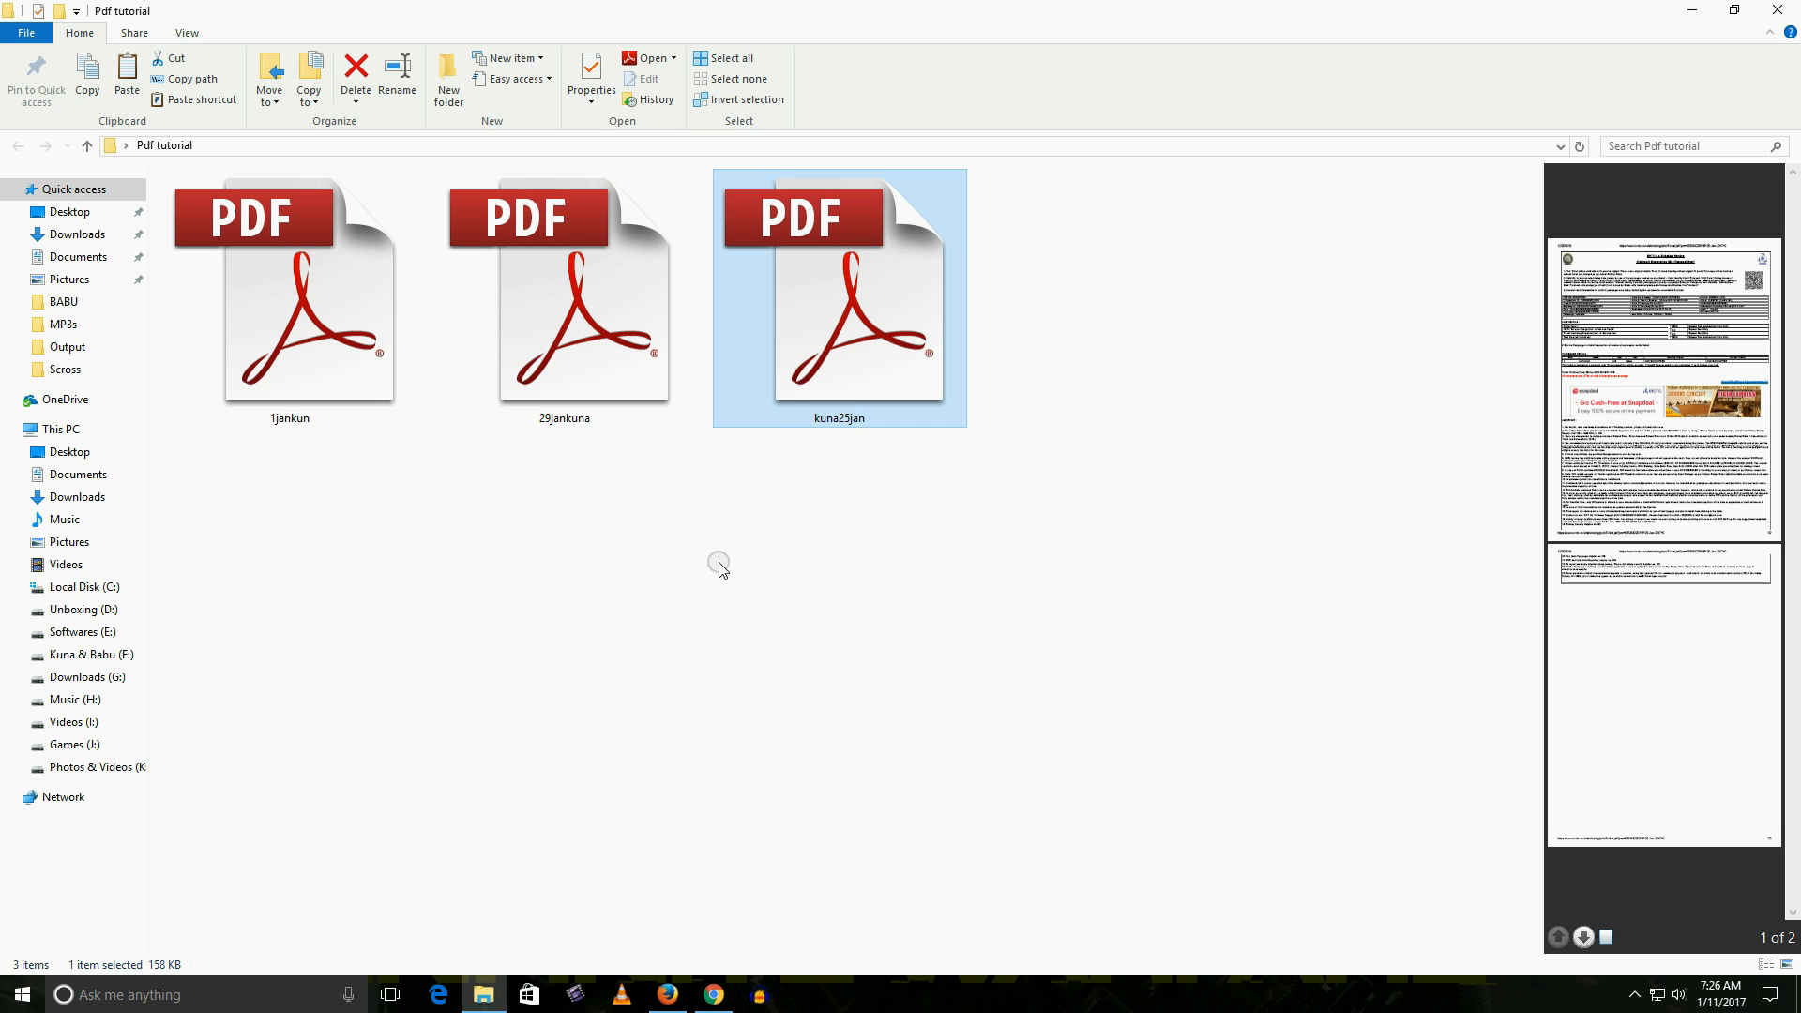
pyautogui.click(715, 560)
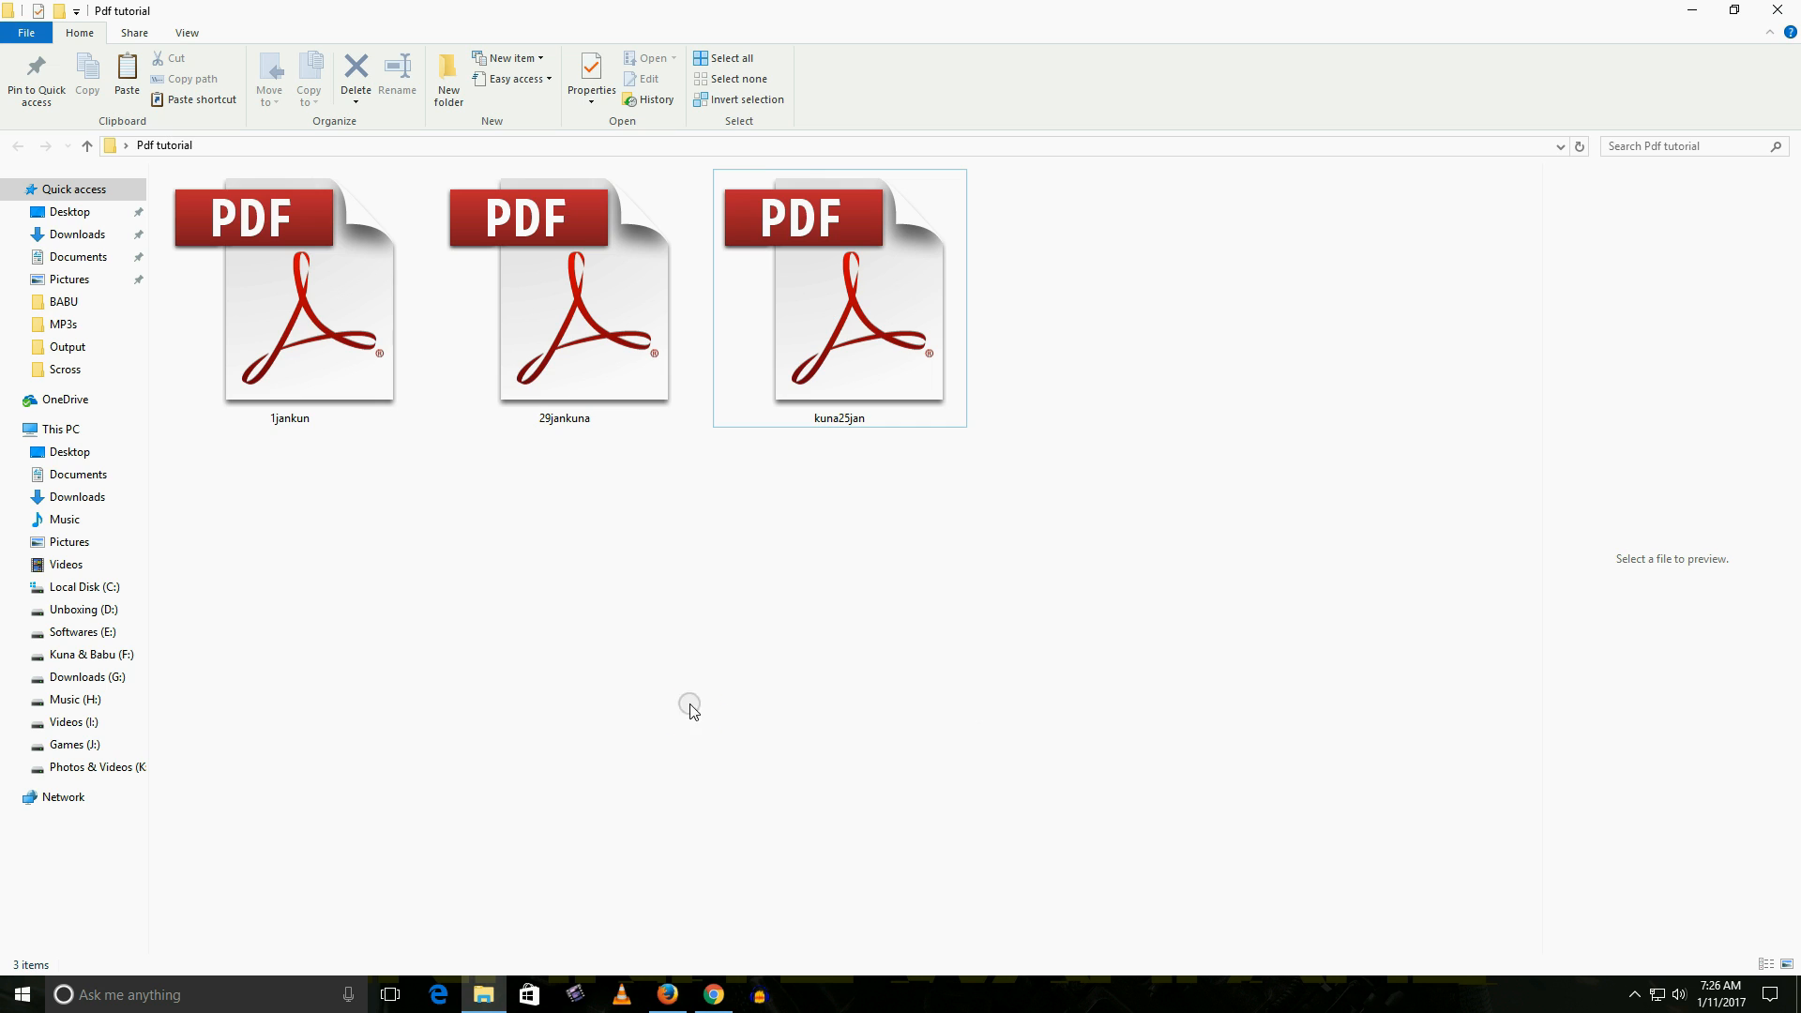
# - Minimize the folder window, switch to Google Chrome and go to online2pdf.com
pyautogui.click(489, 993)
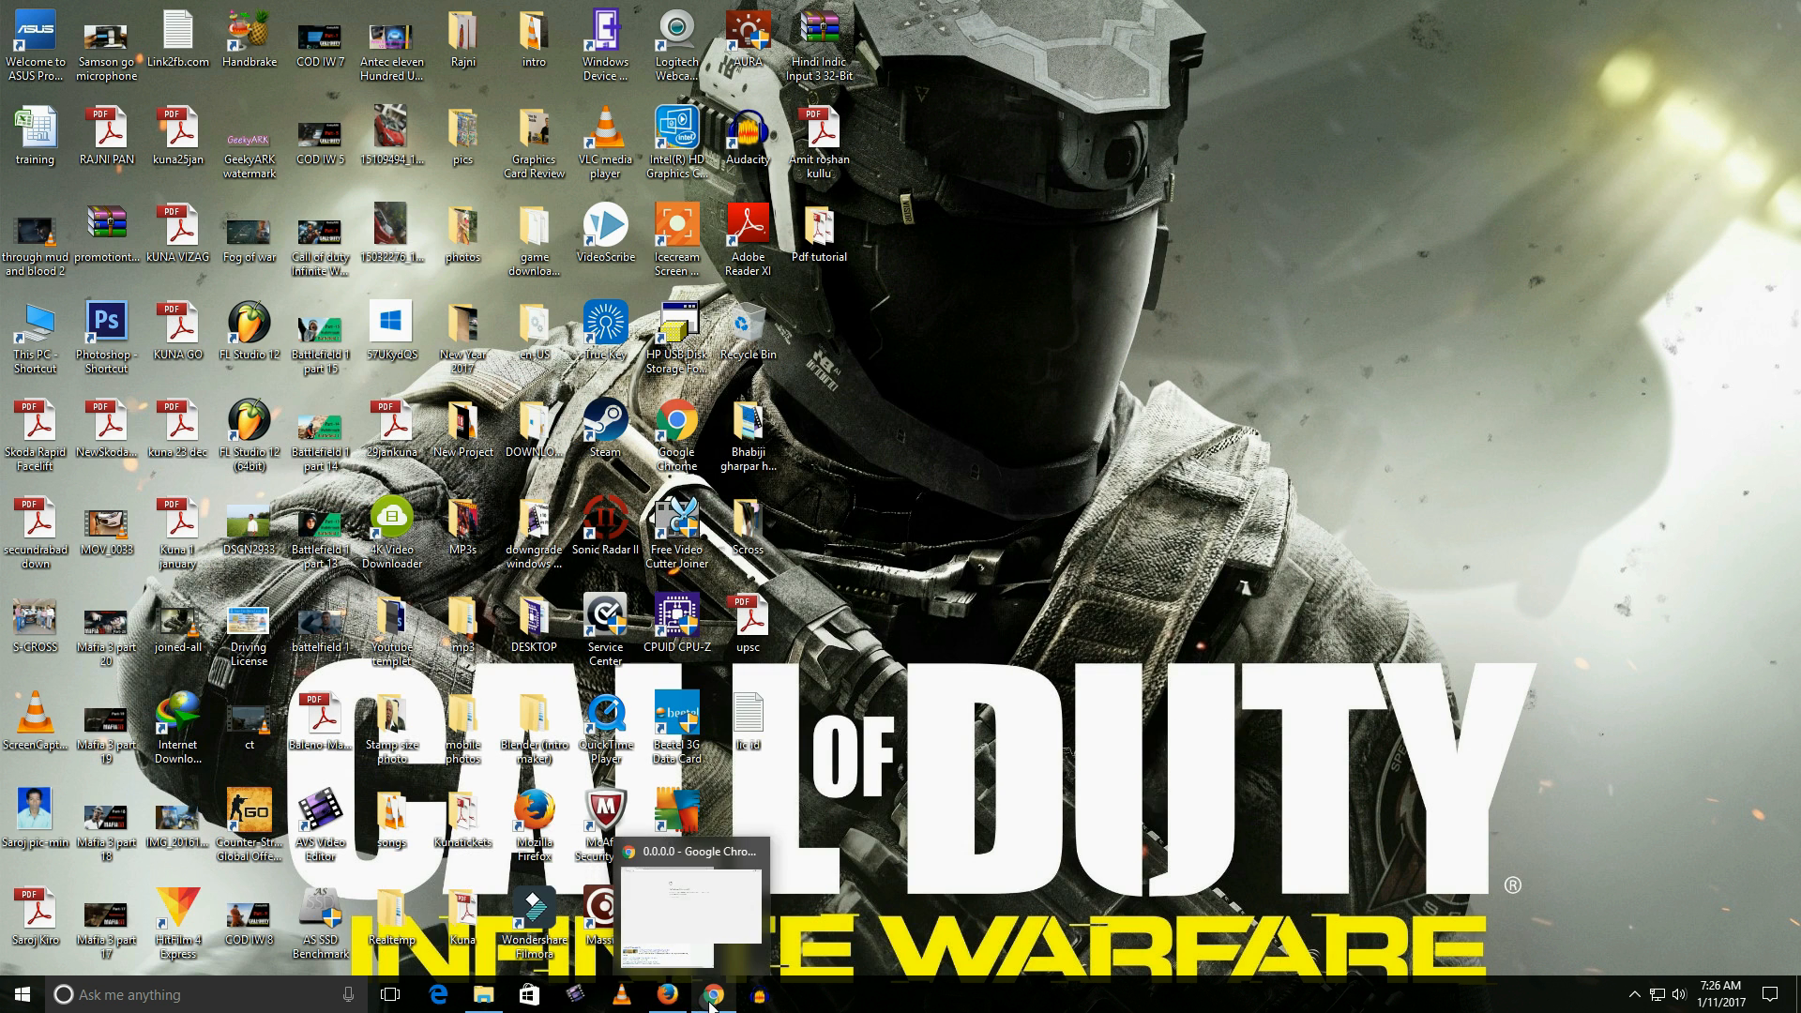
pyautogui.click(712, 996)
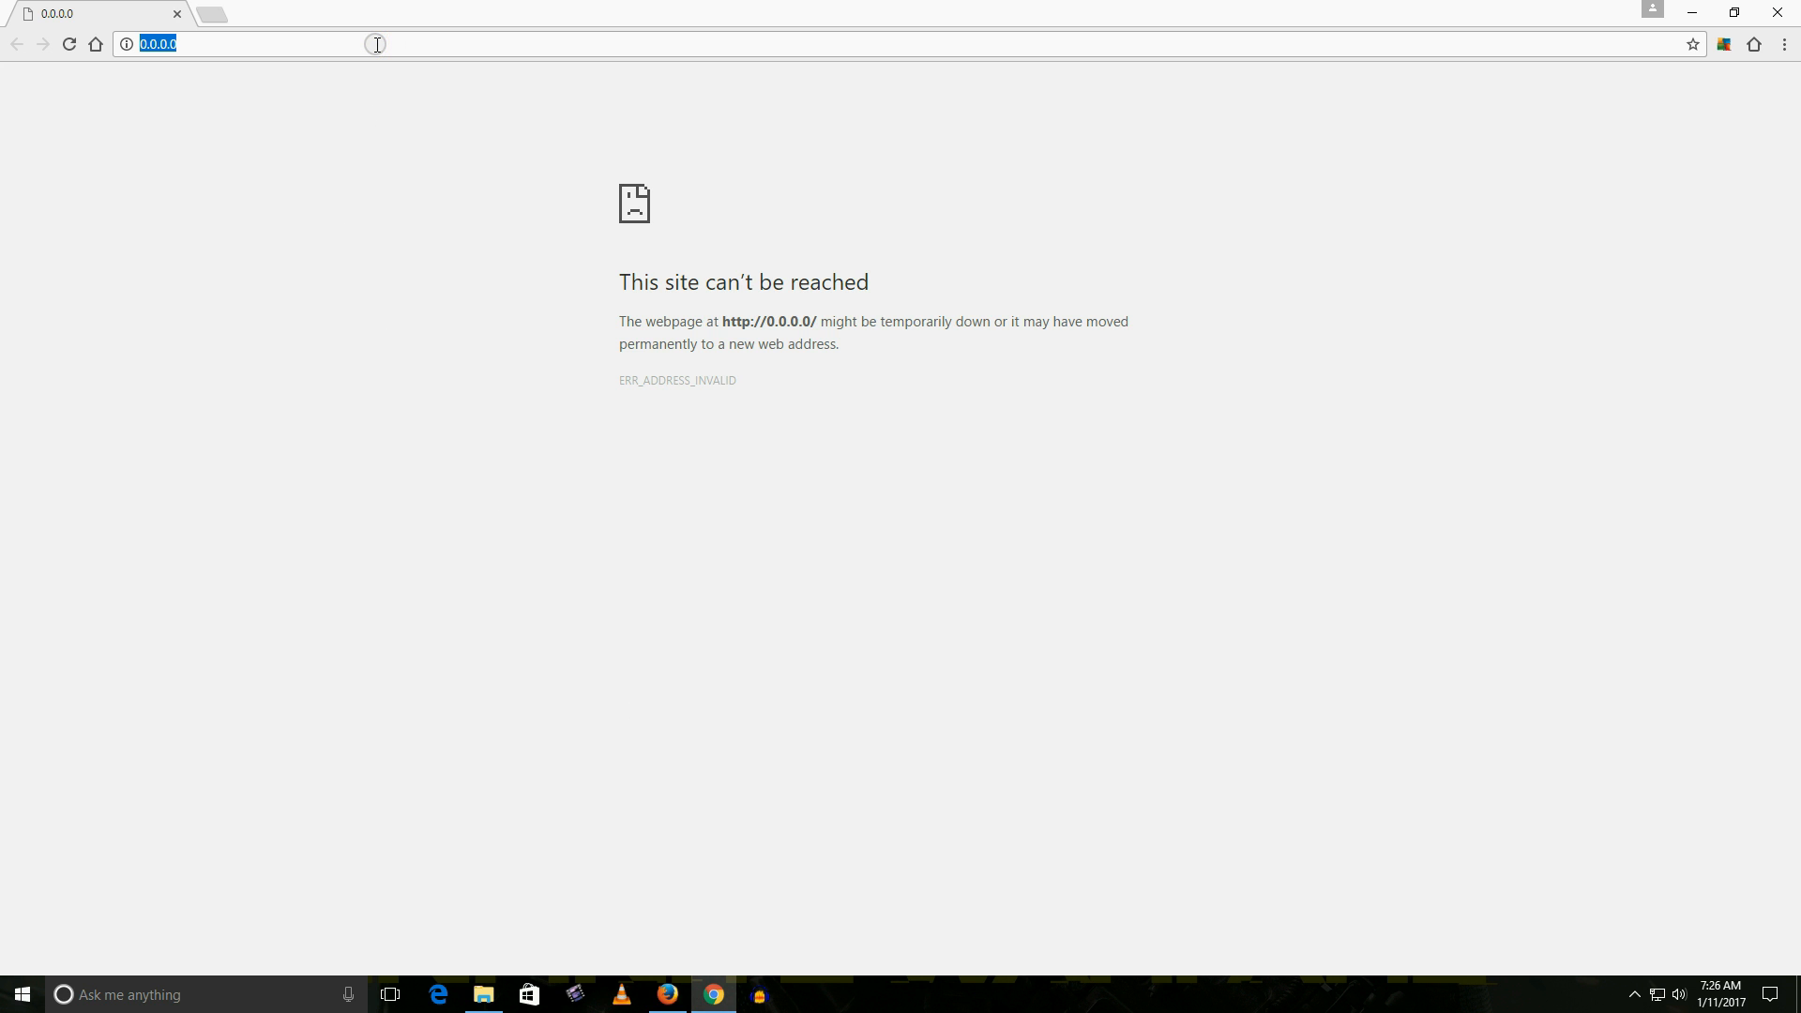
pyautogui.write('online')
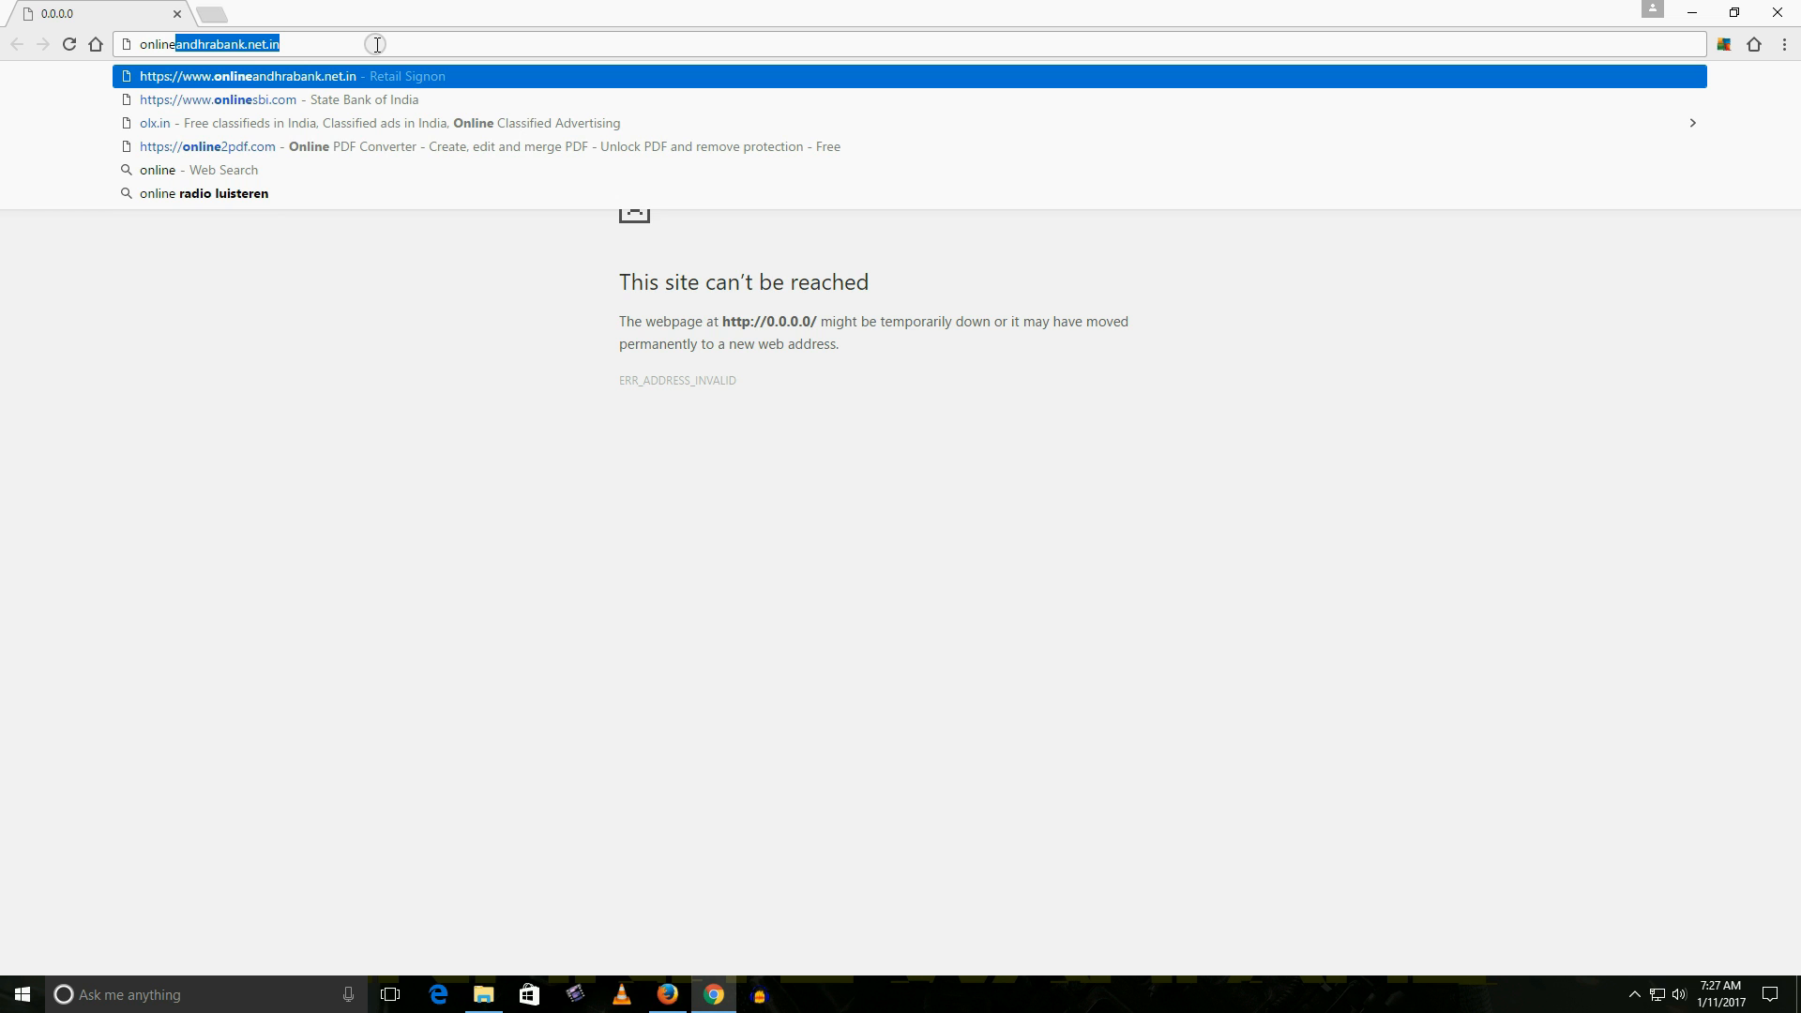
pyautogui.write('2')
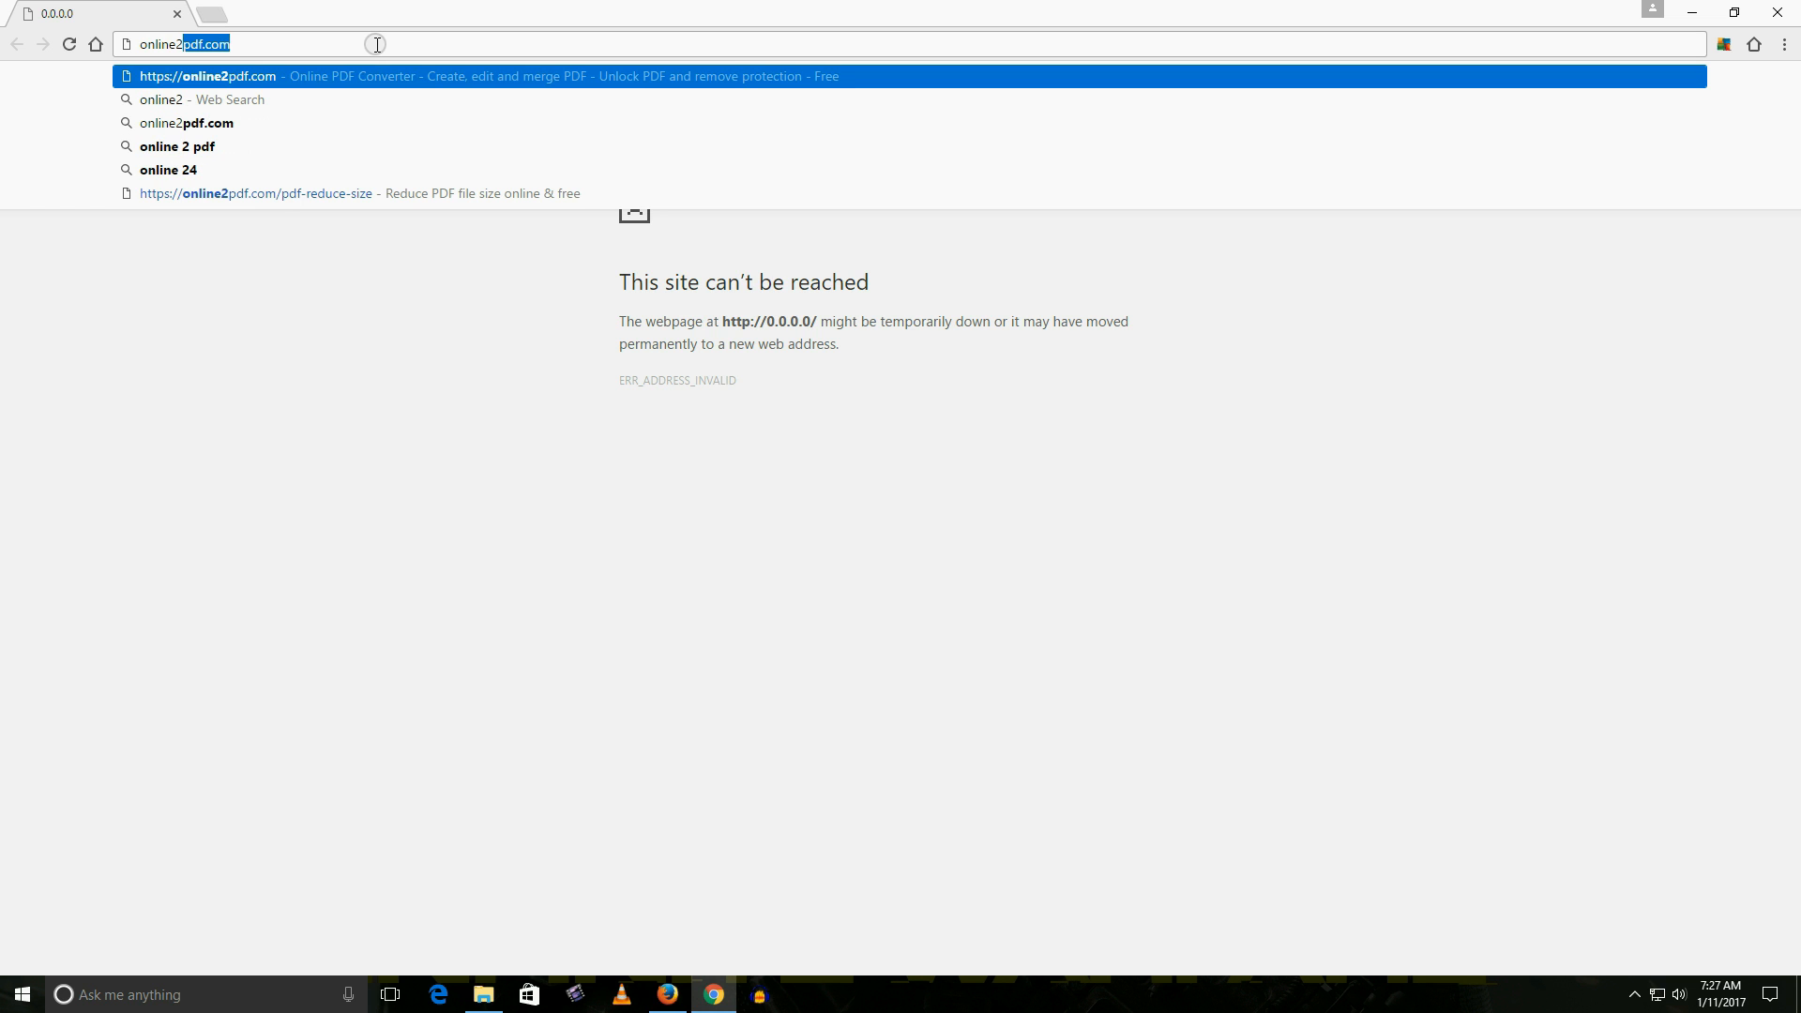
pyautogui.write('pdf')
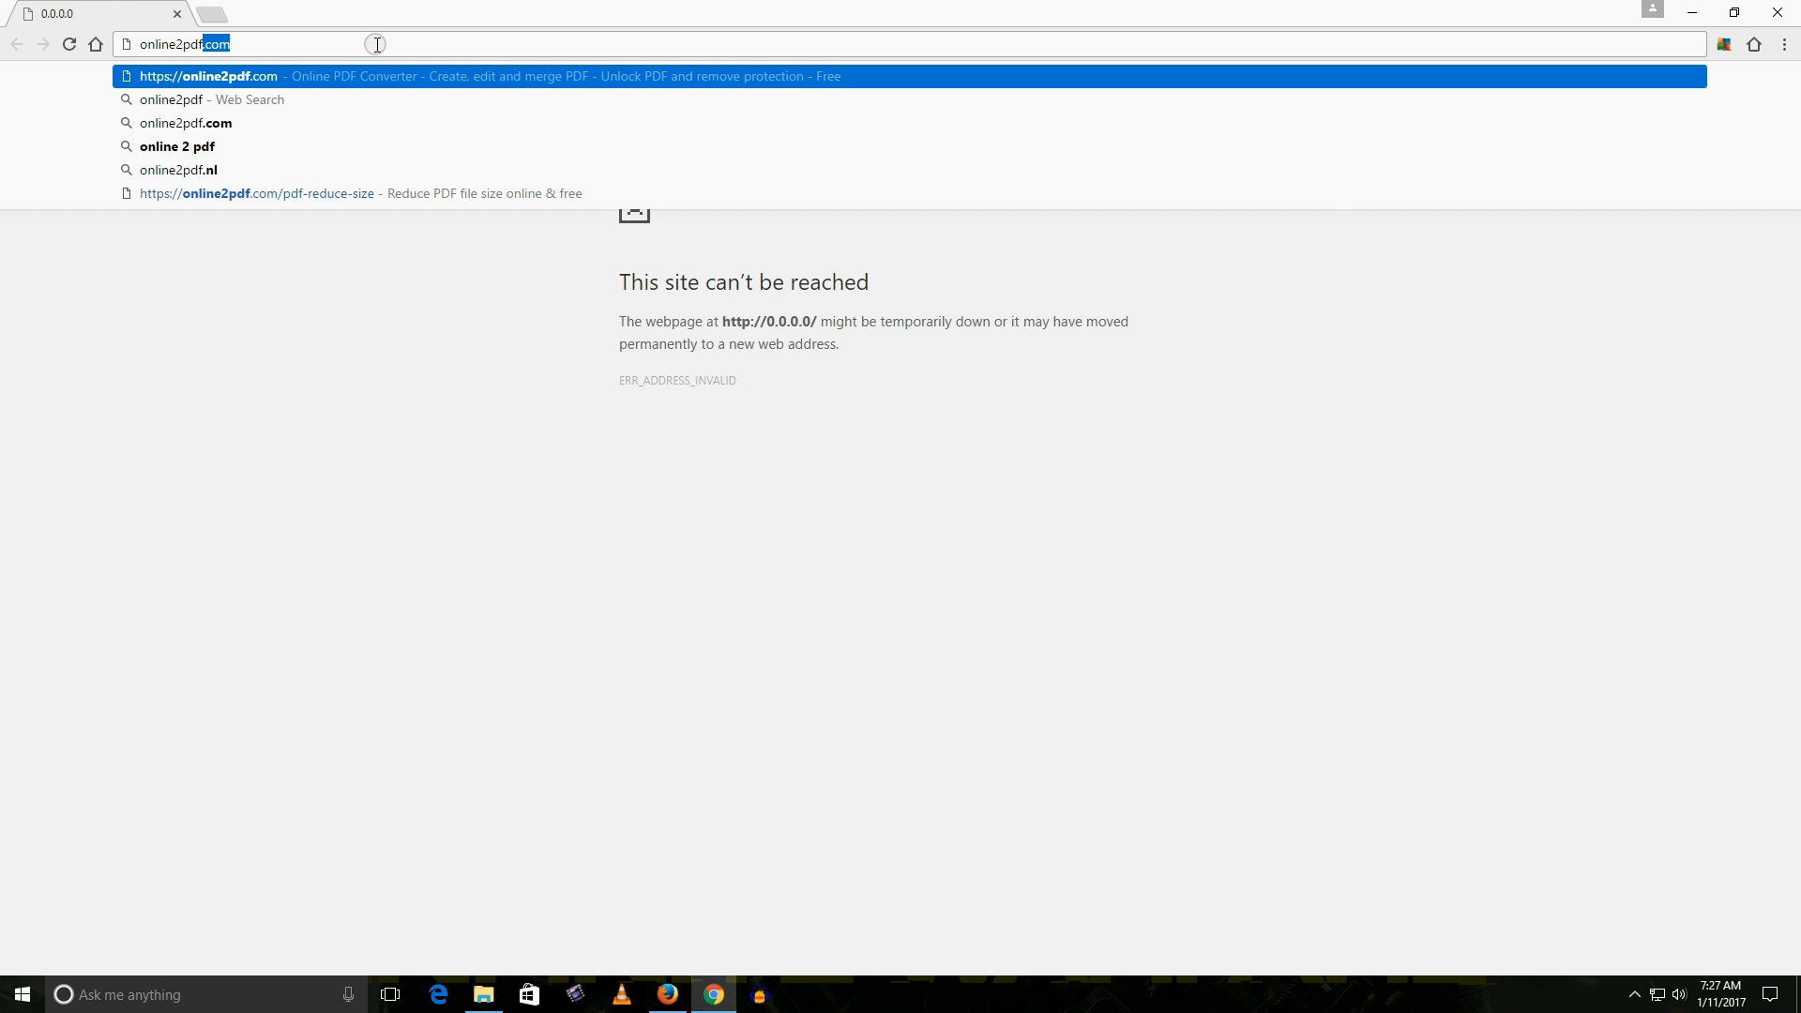
pyautogui.press('Return')
# - Examine the converter's instructions and its limits on file size and number of files
pyautogui.scroll(-3, 514, 403)
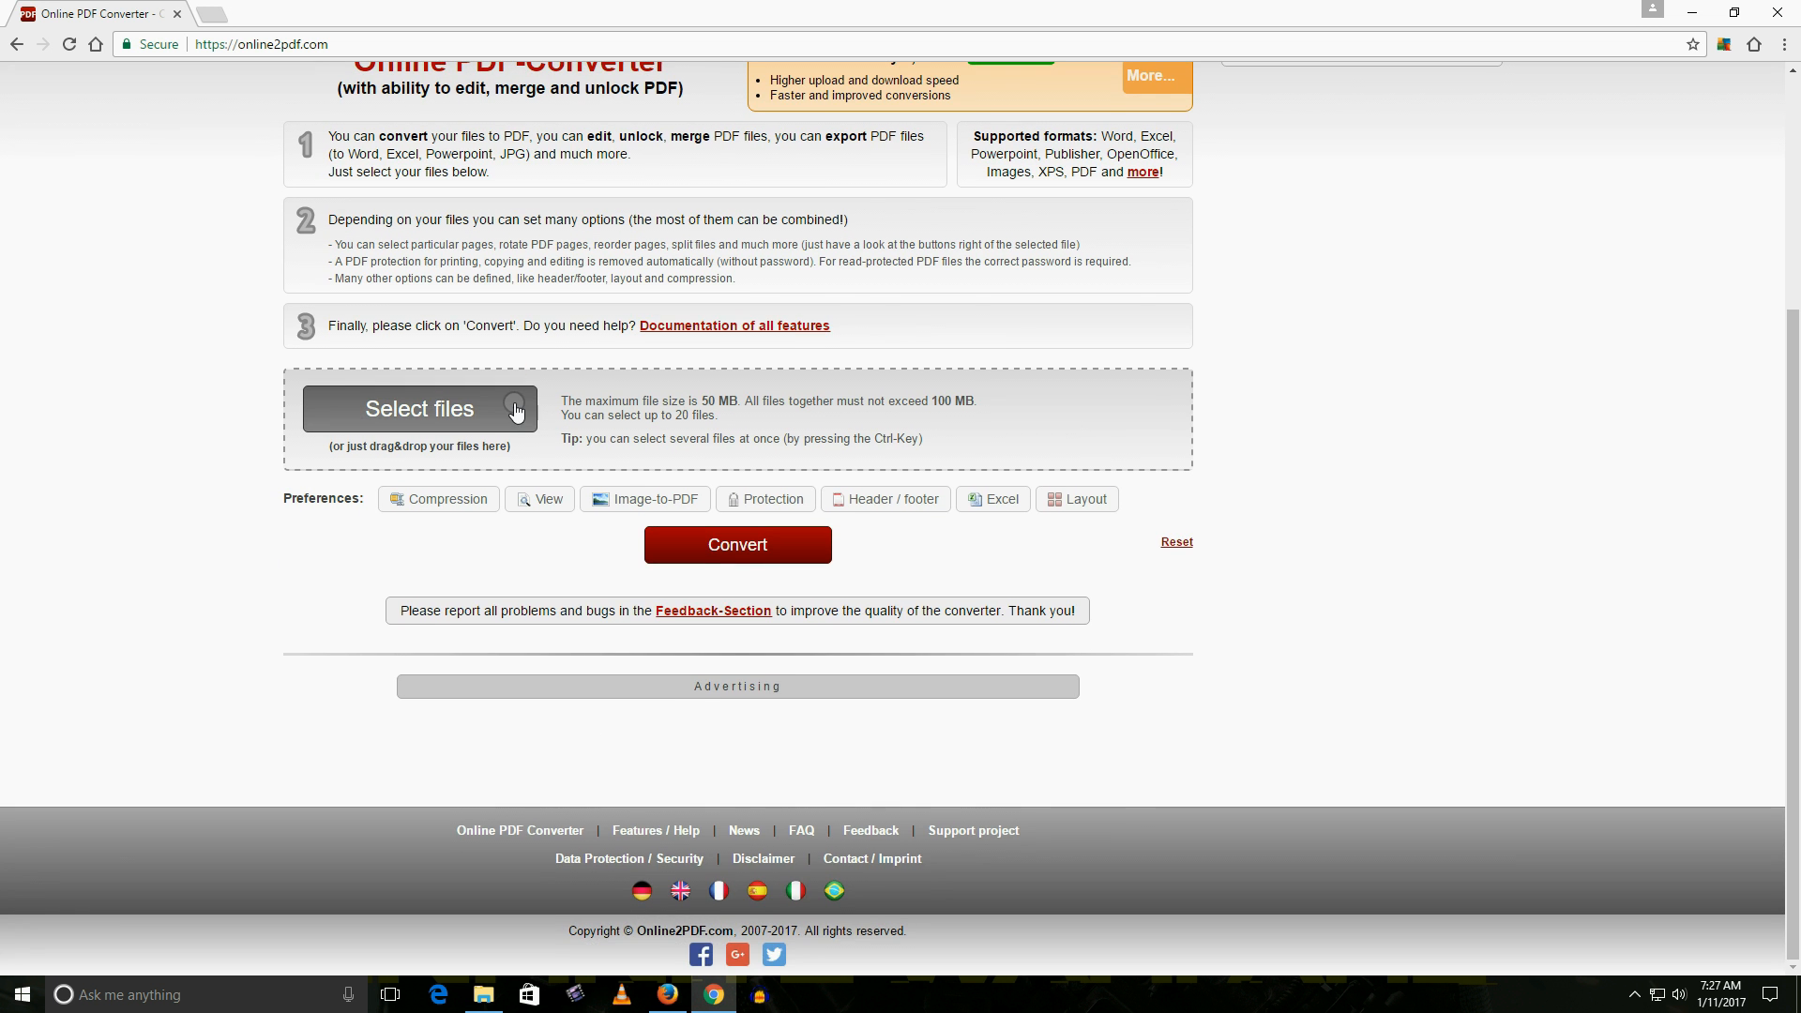
pyautogui.scroll(2, 514, 404)
pyautogui.scroll(2, 531, 475)
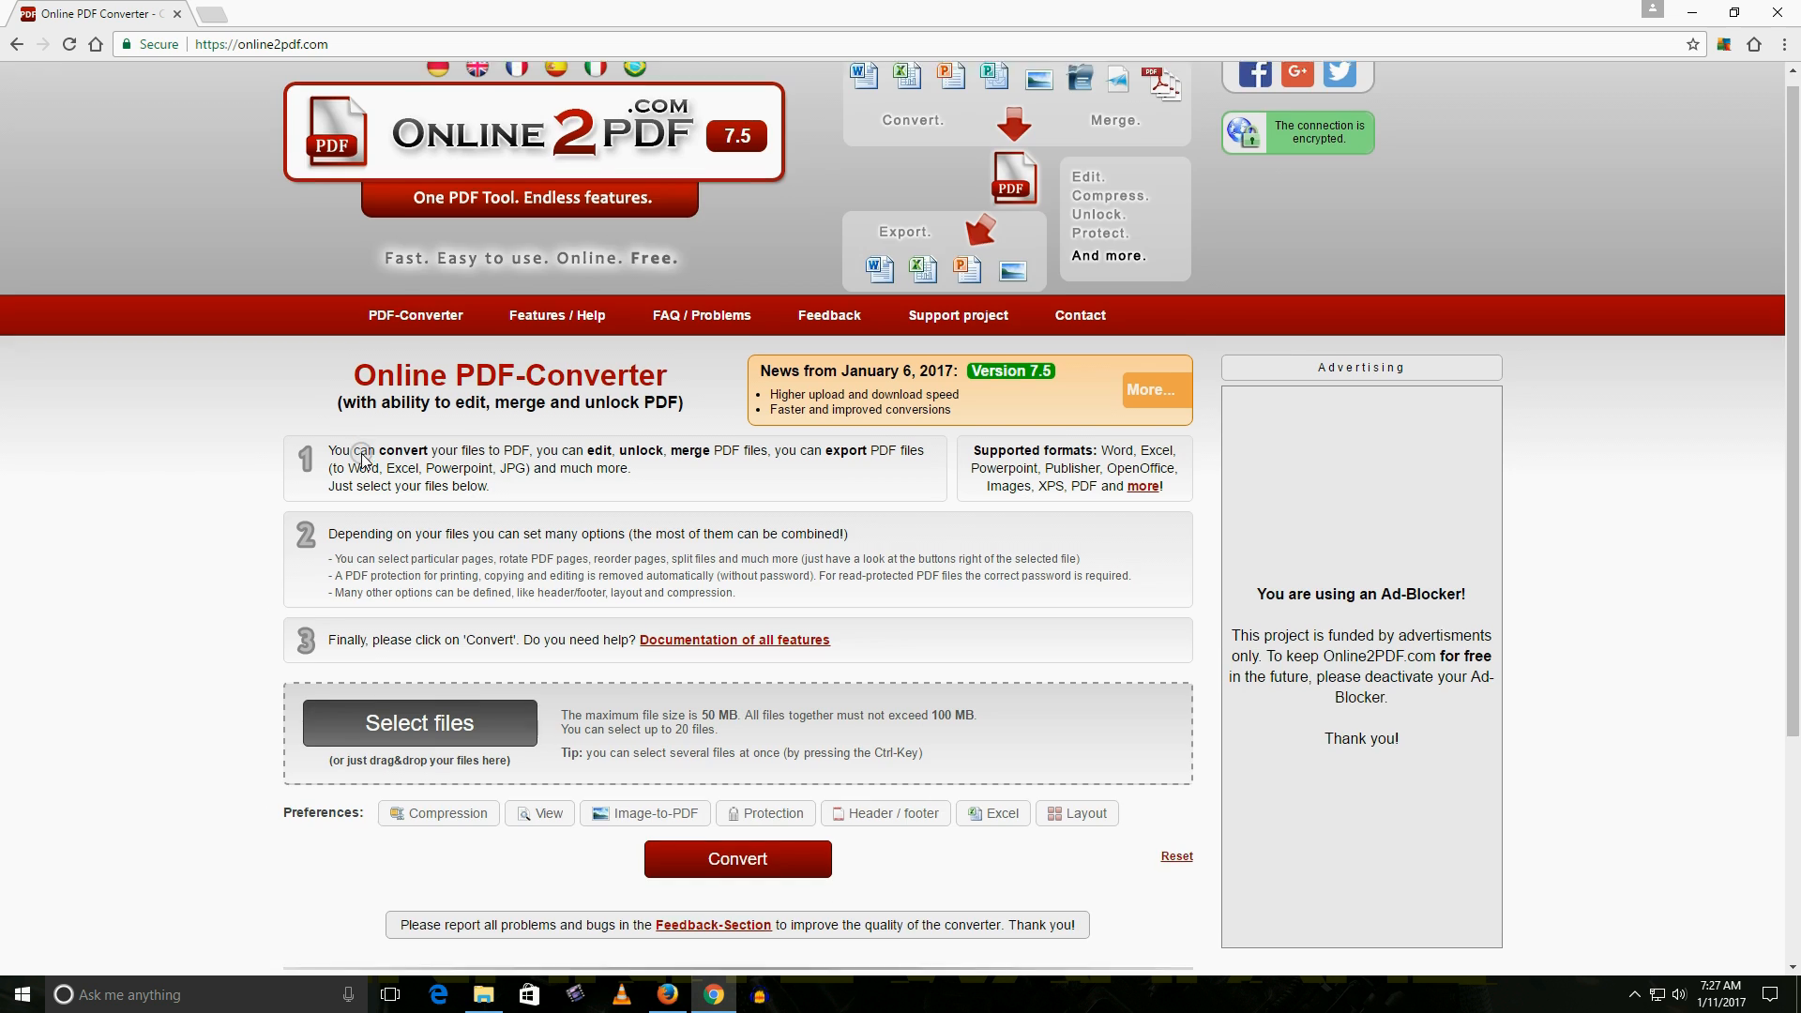
pyautogui.scroll(-3, 422, 465)
pyautogui.scroll(-1, 363, 460)
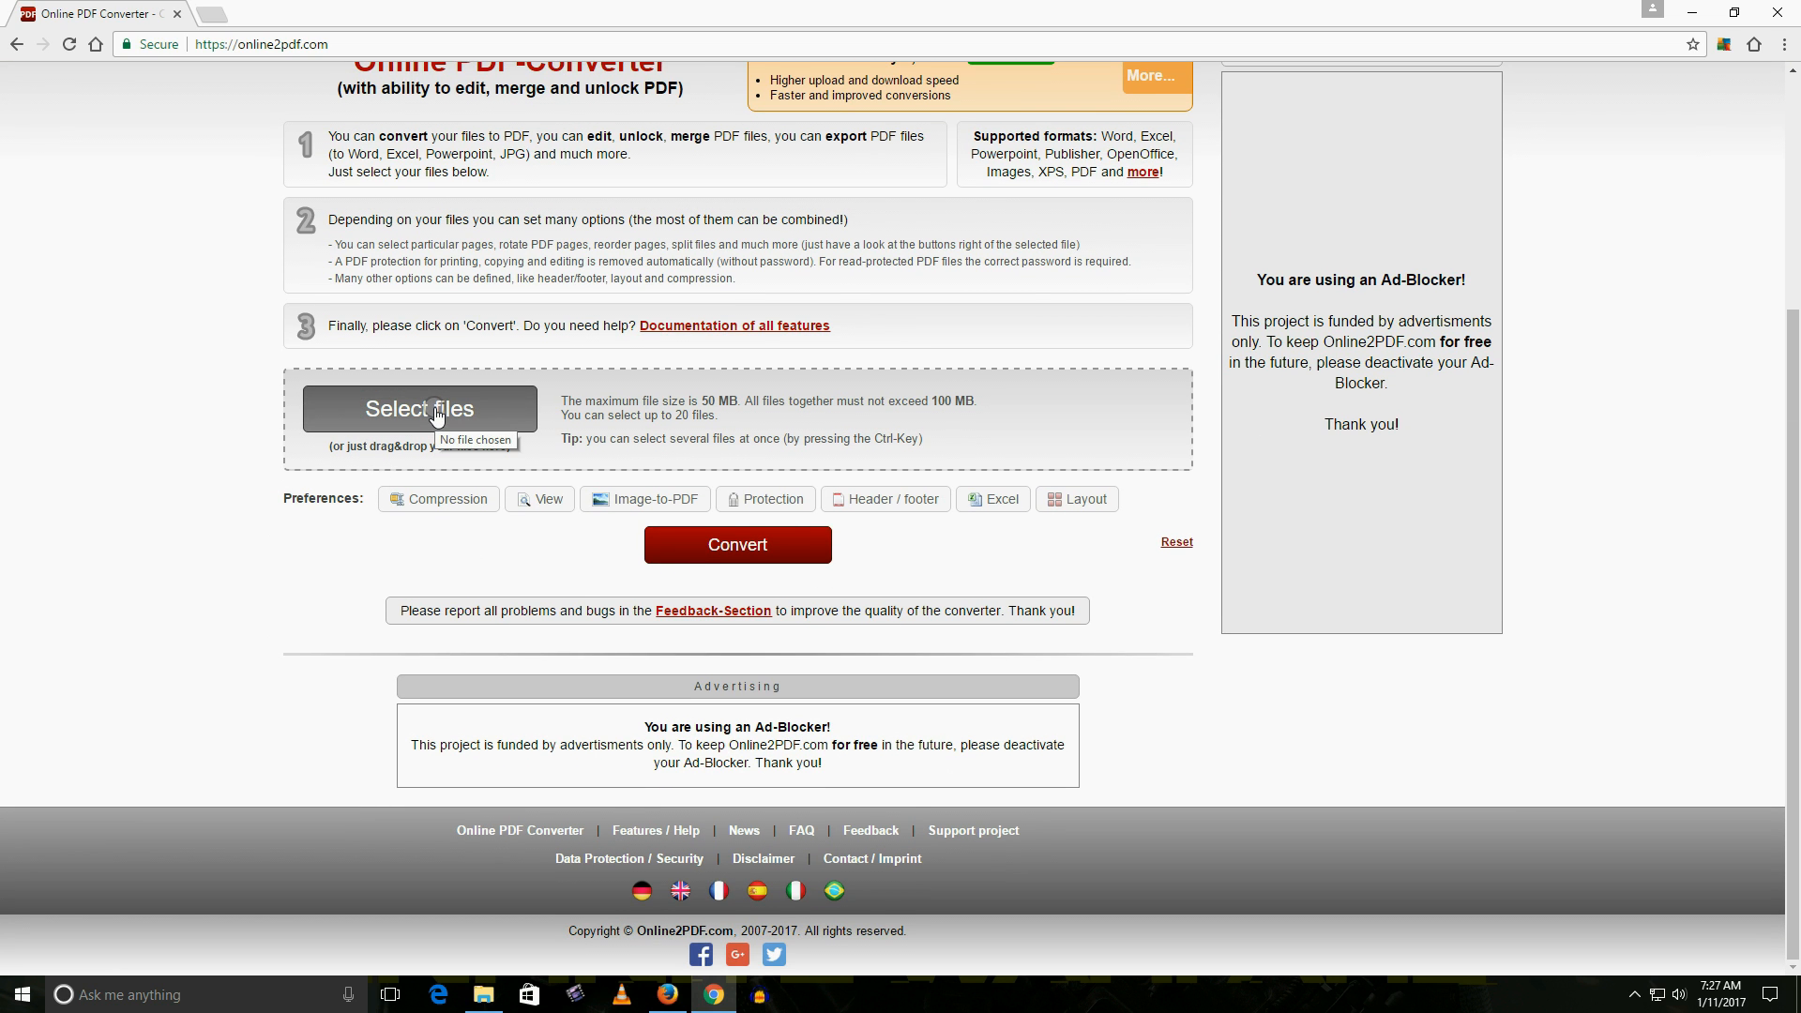
pyautogui.click(443, 417)
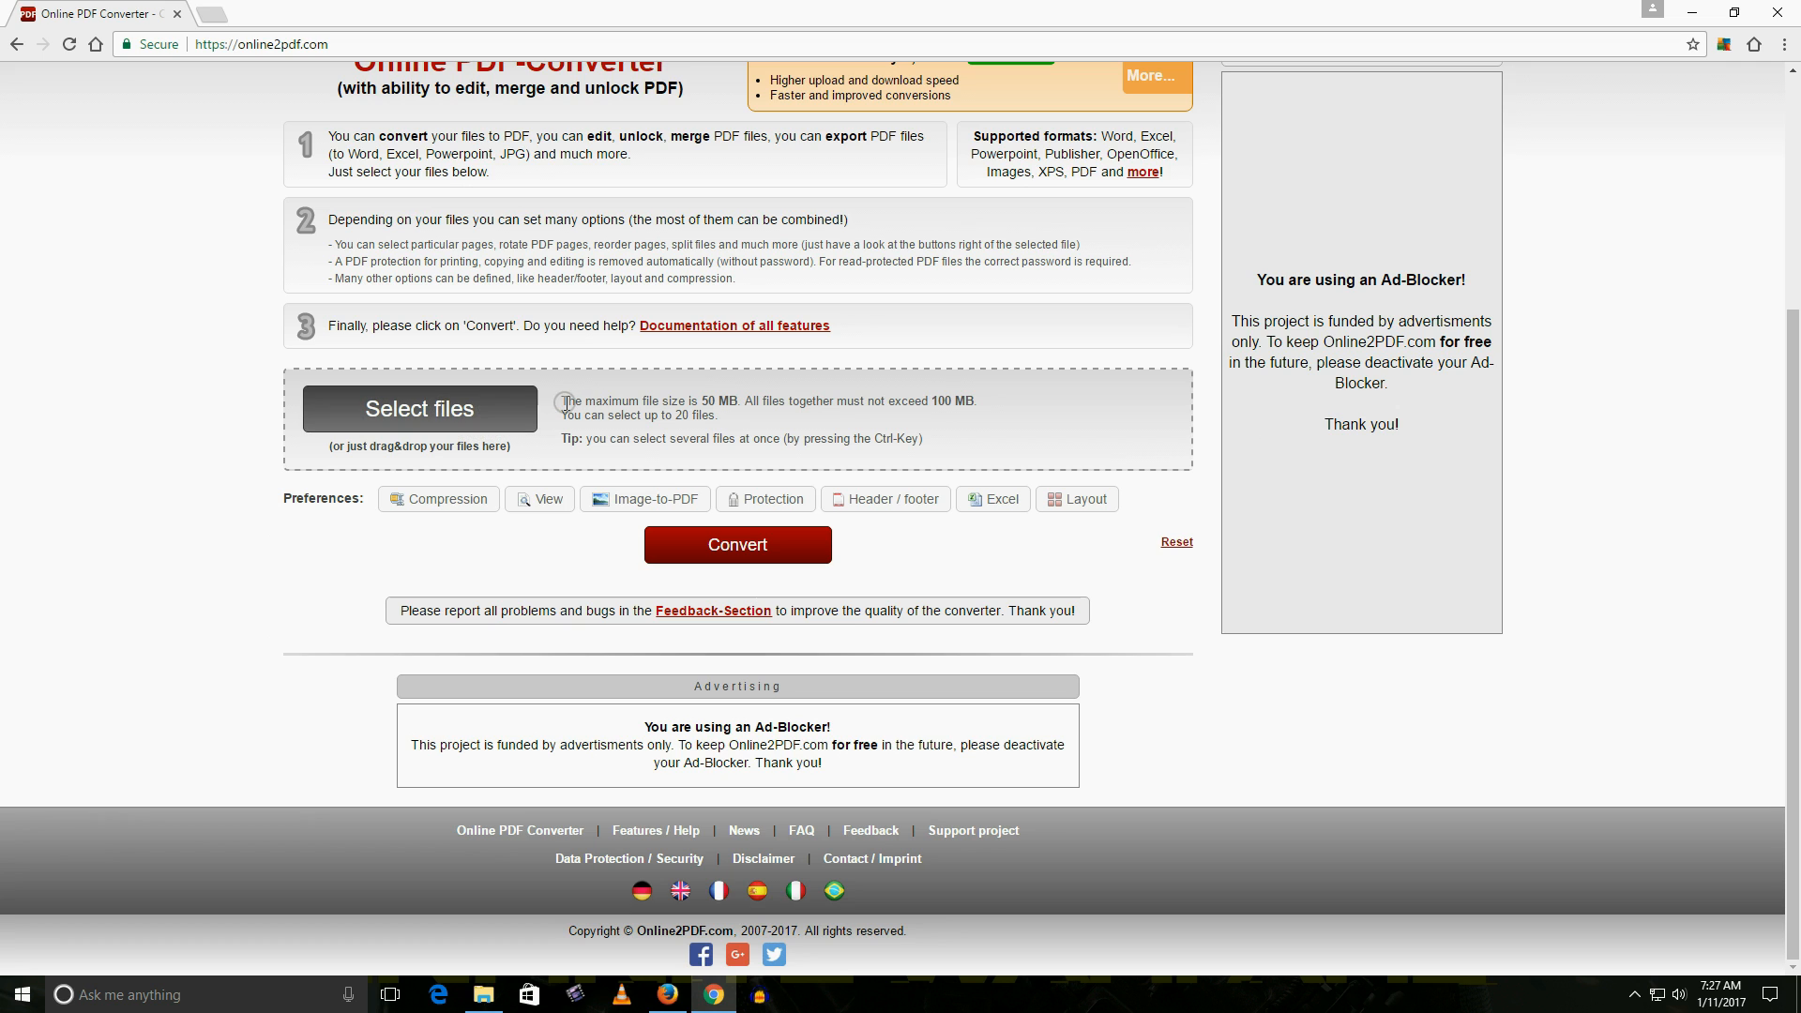
pyautogui.moveTo(577, 400); pyautogui.dragTo(646, 400)
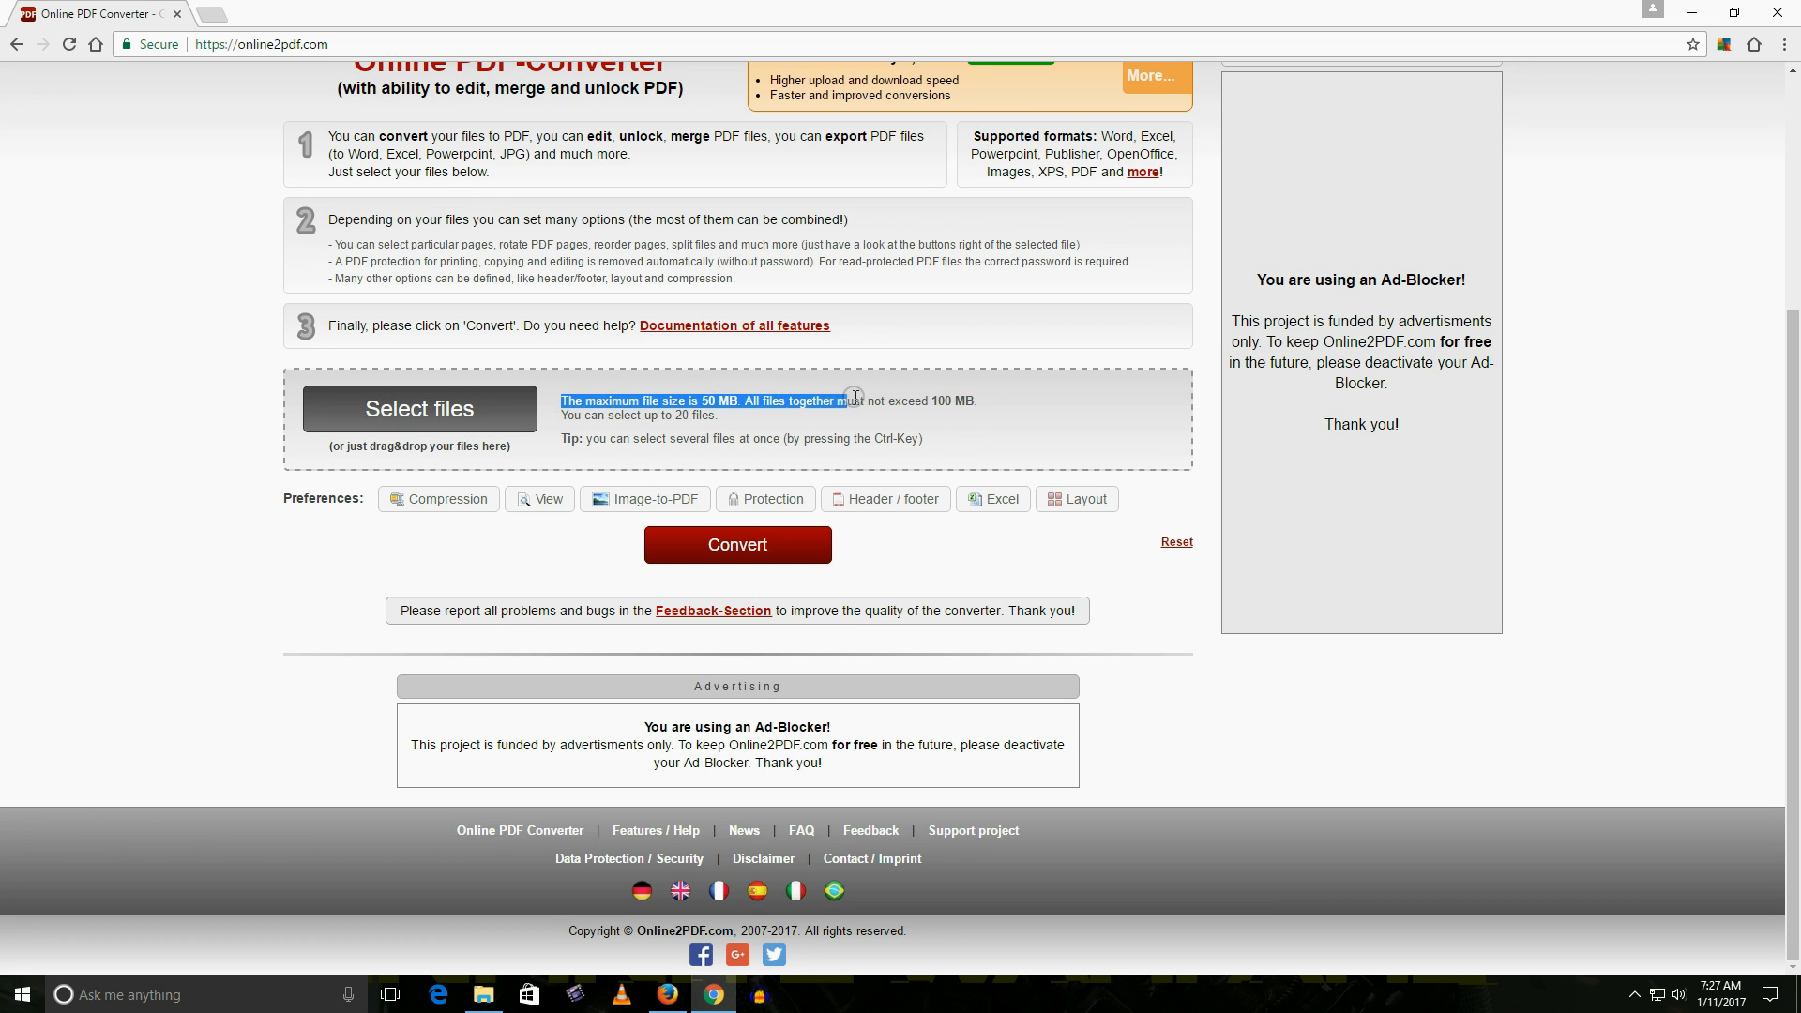
pyautogui.moveTo(955, 398); pyautogui.dragTo(722, 404)
pyautogui.click(704, 413)
pyautogui.moveTo(563, 407); pyautogui.dragTo(730, 413)
pyautogui.click(755, 416)
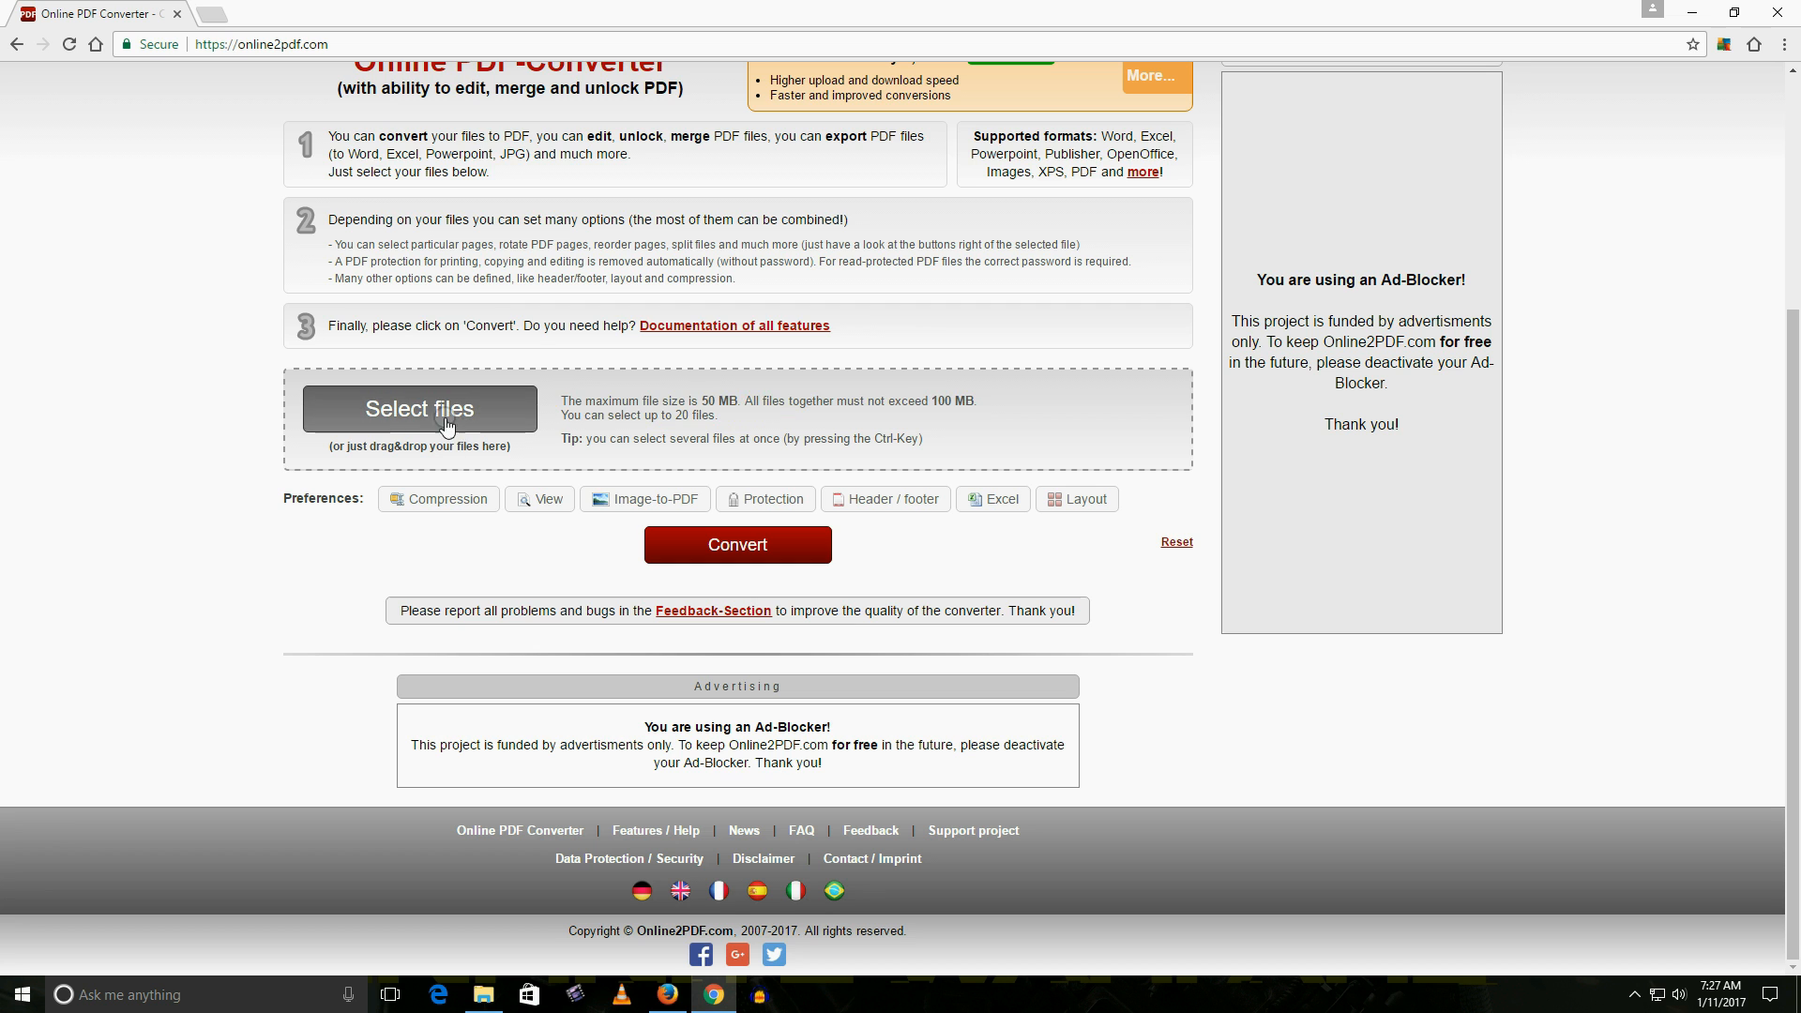
# - Start choosing files for the converter and browse to the desktop's Pdf tutorial folder, showing its contents as large icons
pyautogui.click(431, 406)
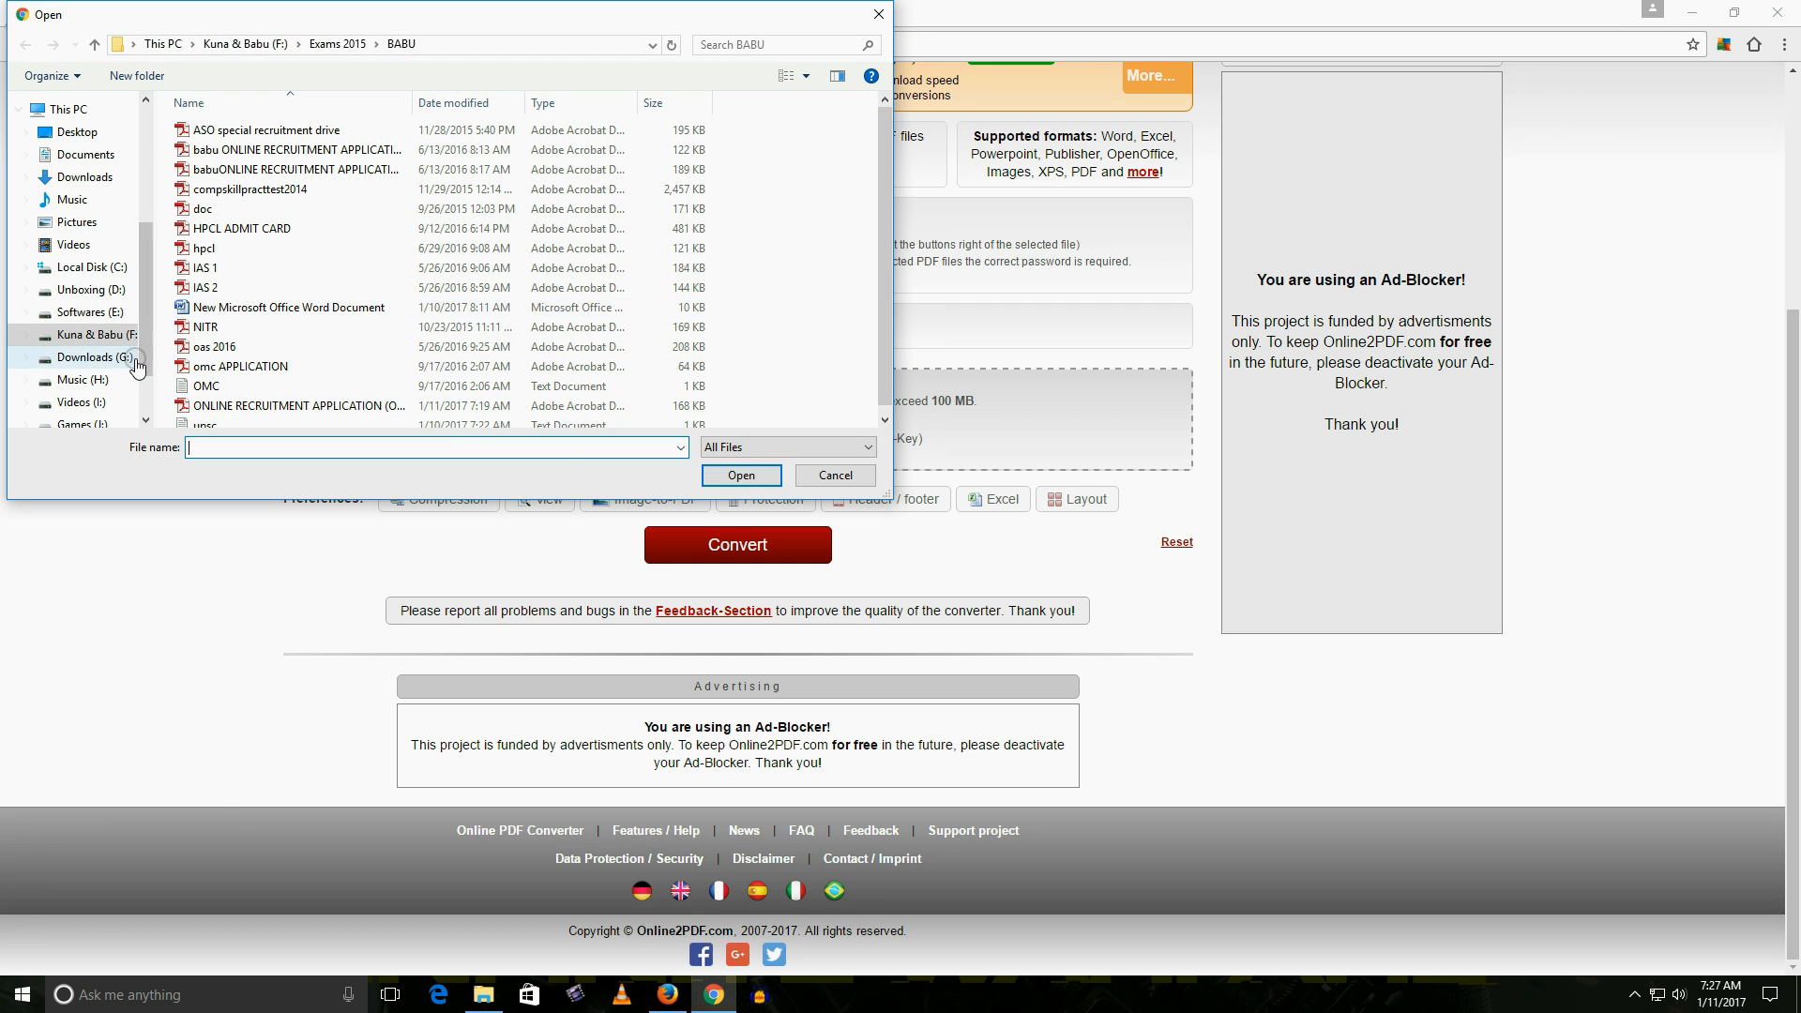
pyautogui.click(90, 334)
pyautogui.click(89, 136)
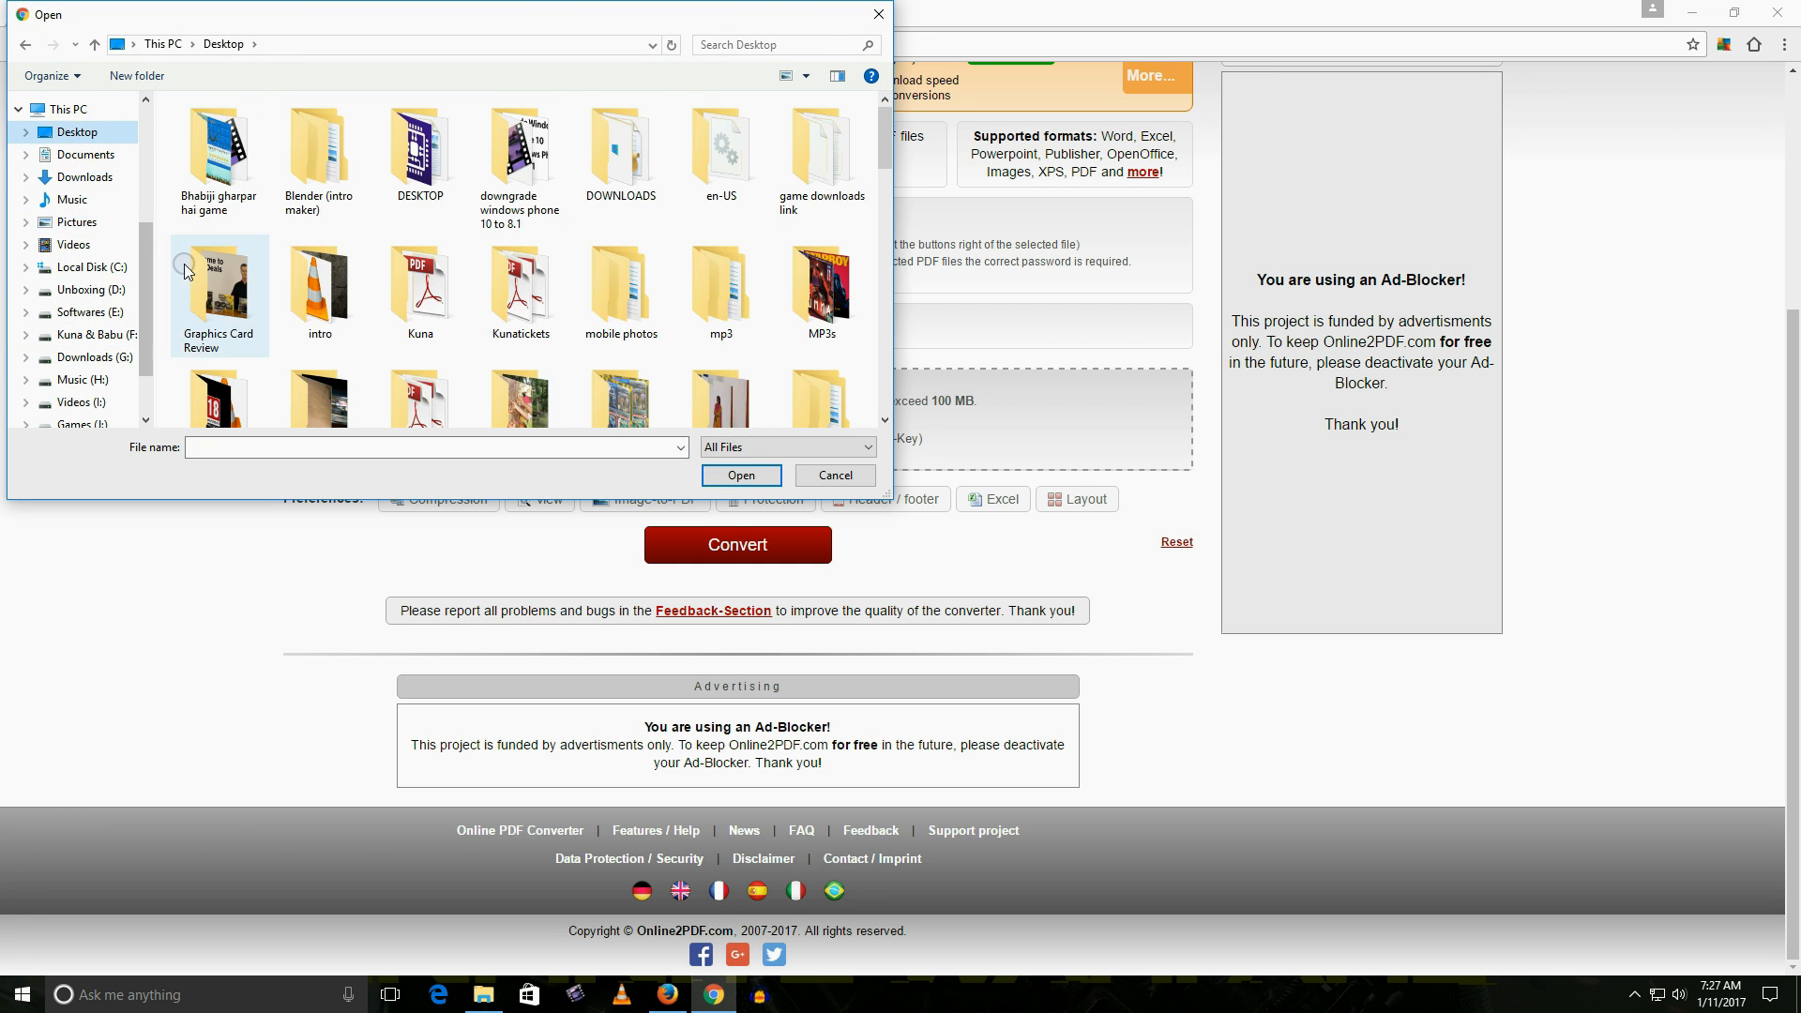
pyautogui.scroll(-5, 607, 326)
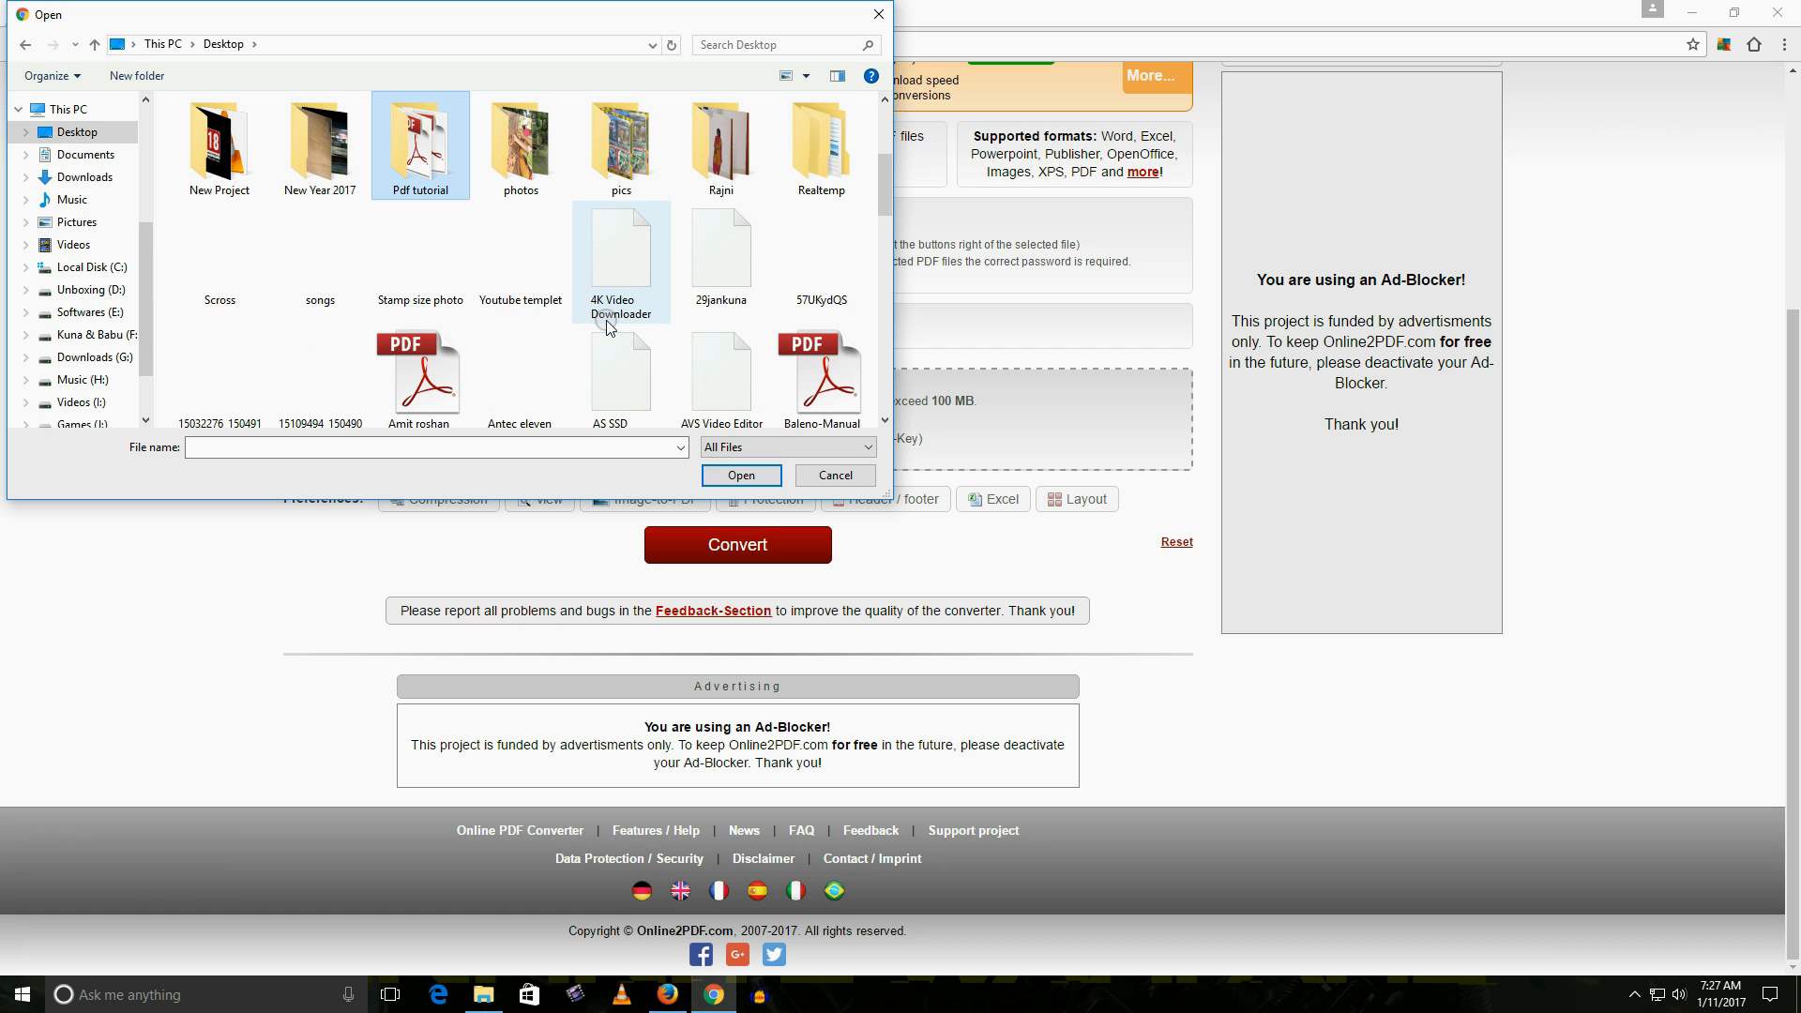
pyautogui.doubleClick(404, 147)
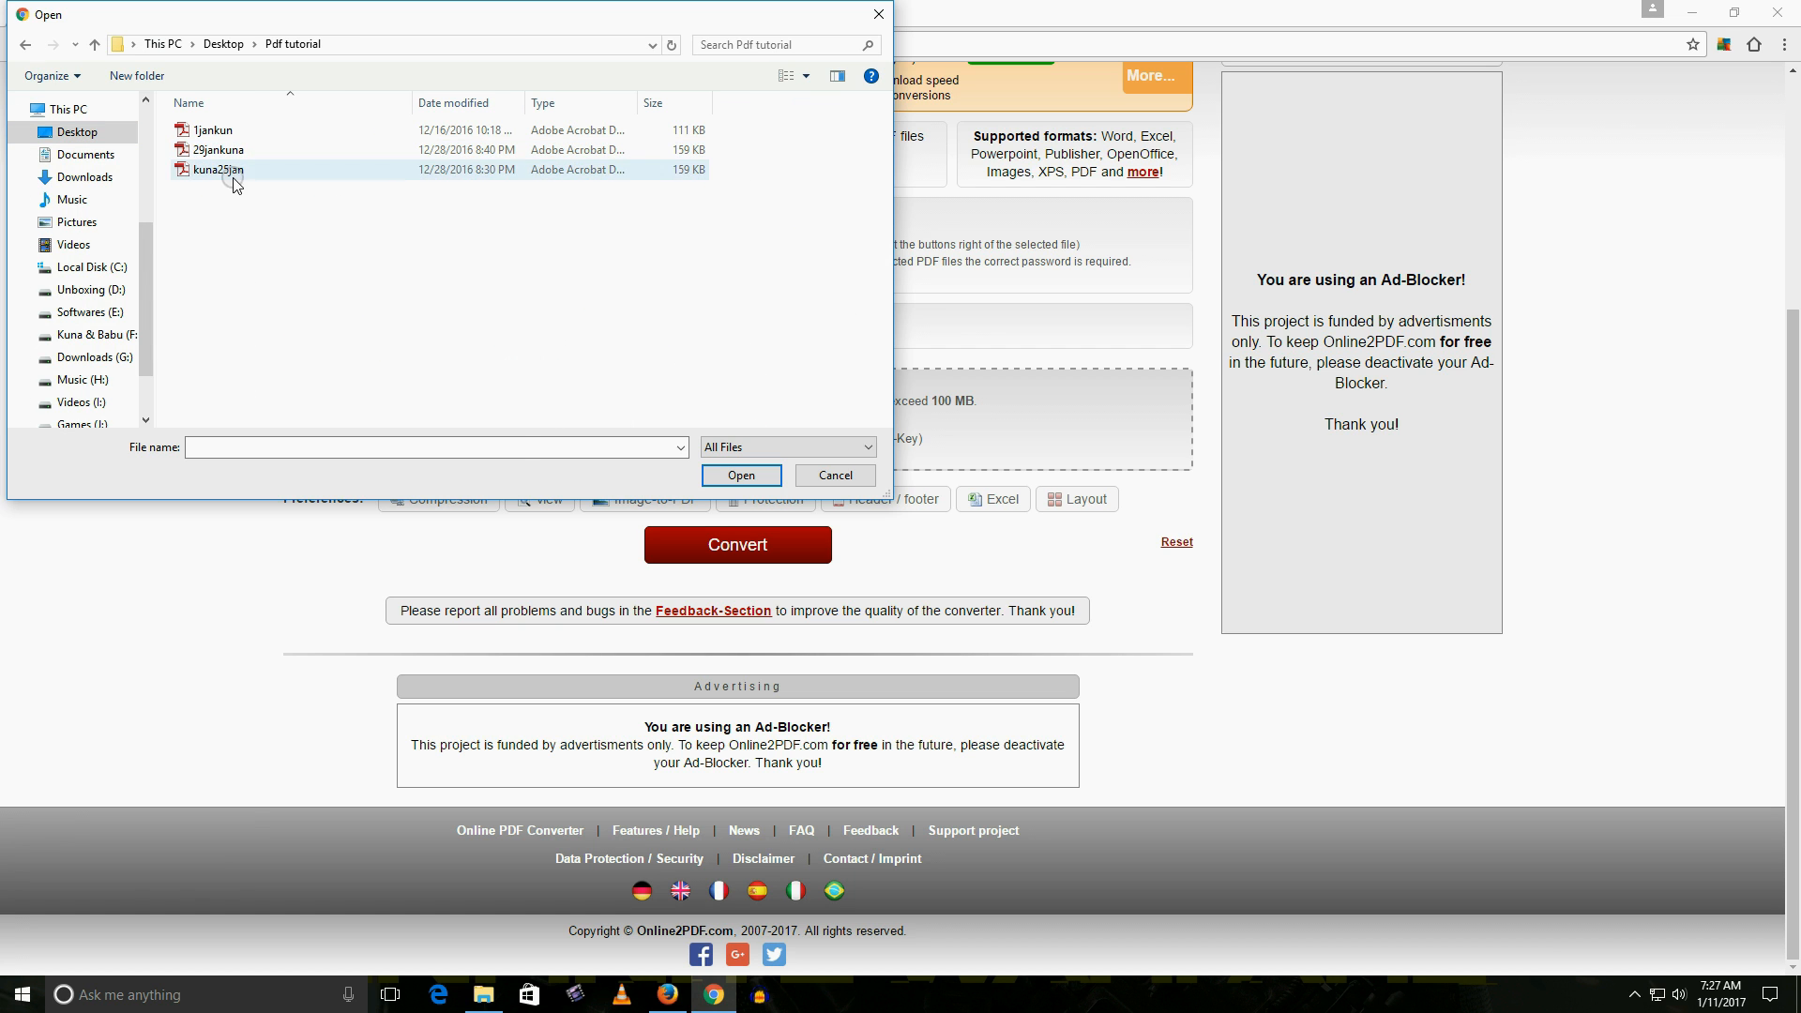
pyautogui.rightClick(330, 261)
pyautogui.moveTo(380, 272)
pyautogui.click(556, 277)
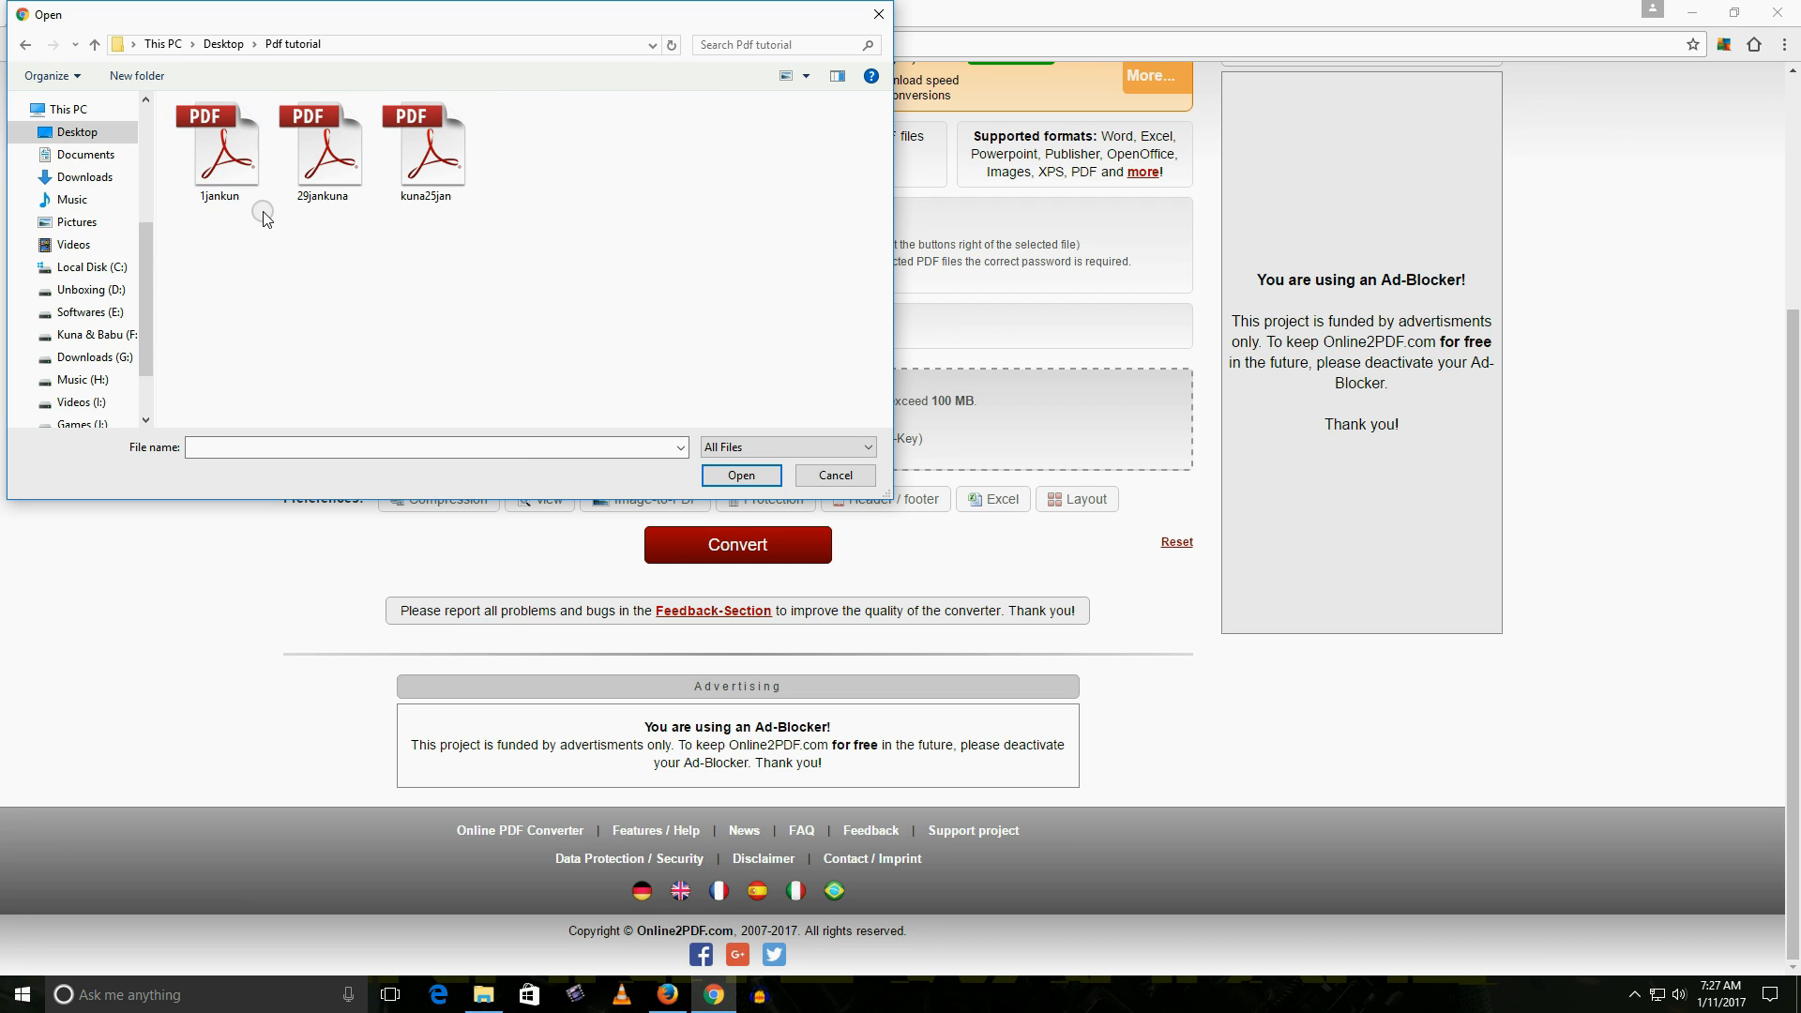
# - Add the three PDFs 1jankun, 29jankuna and kuna25jan to the converter
pyautogui.click(241, 164)
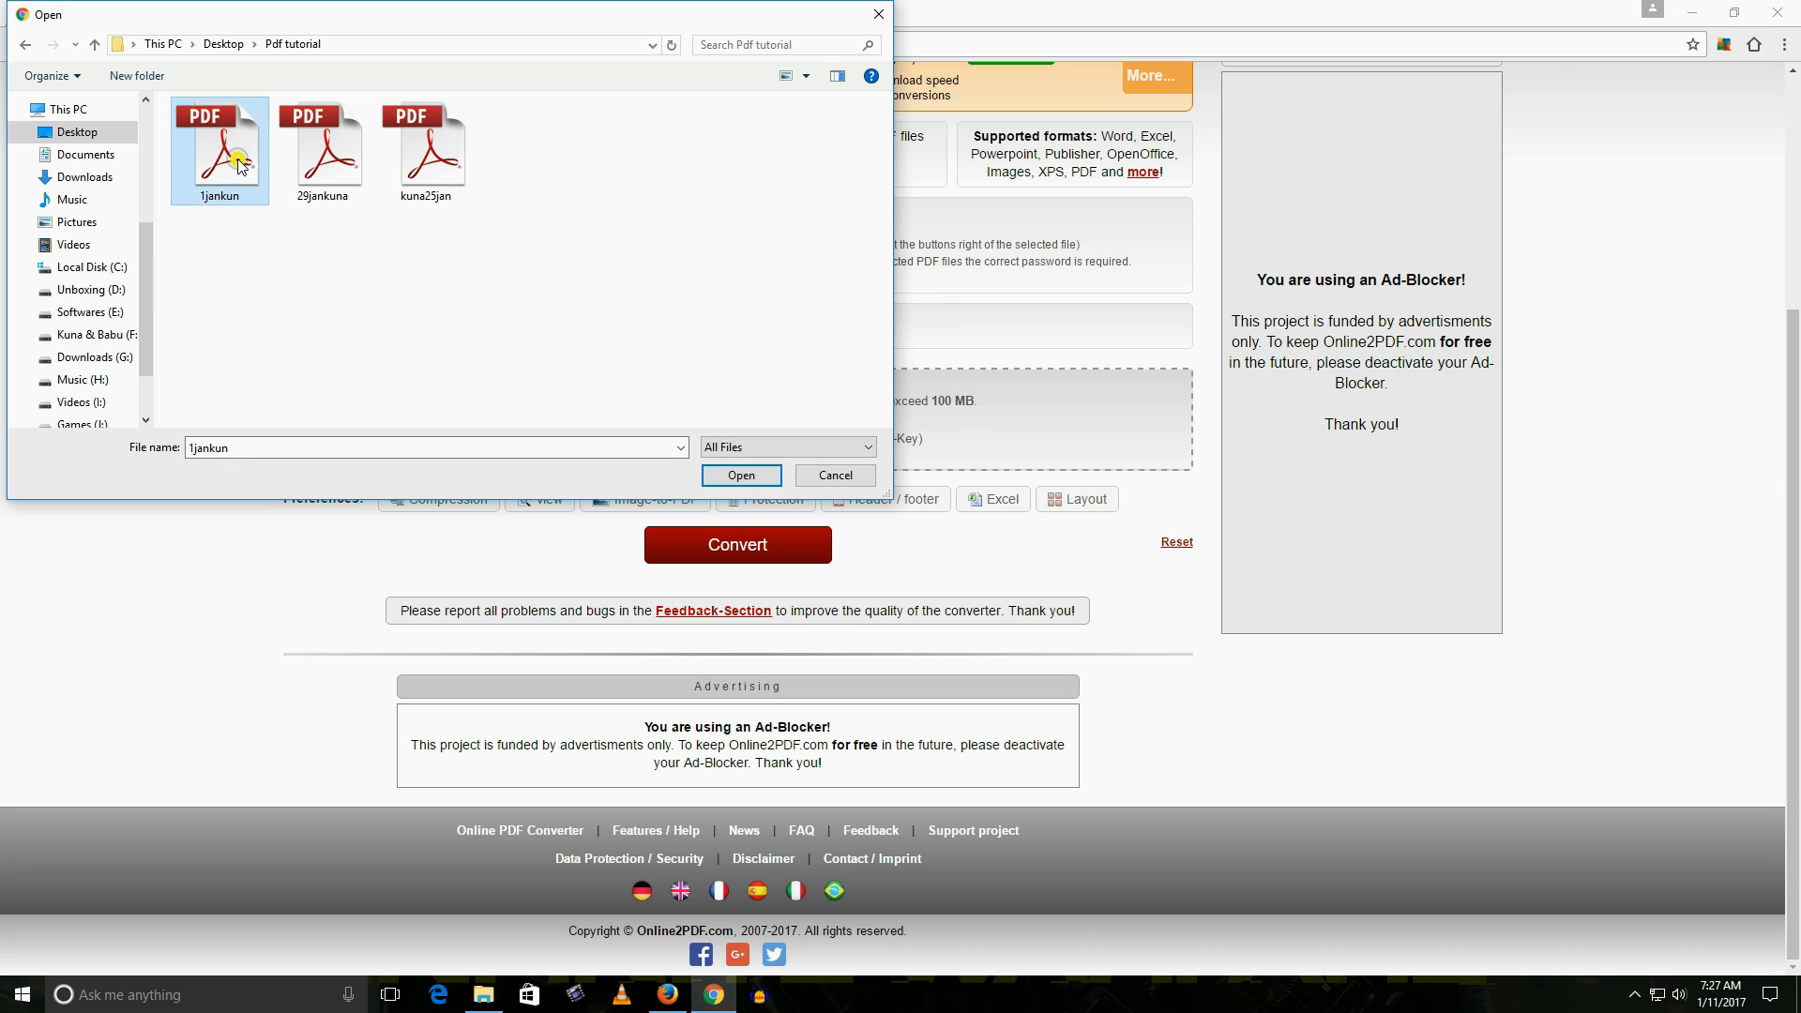
pyautogui.click(324, 150)
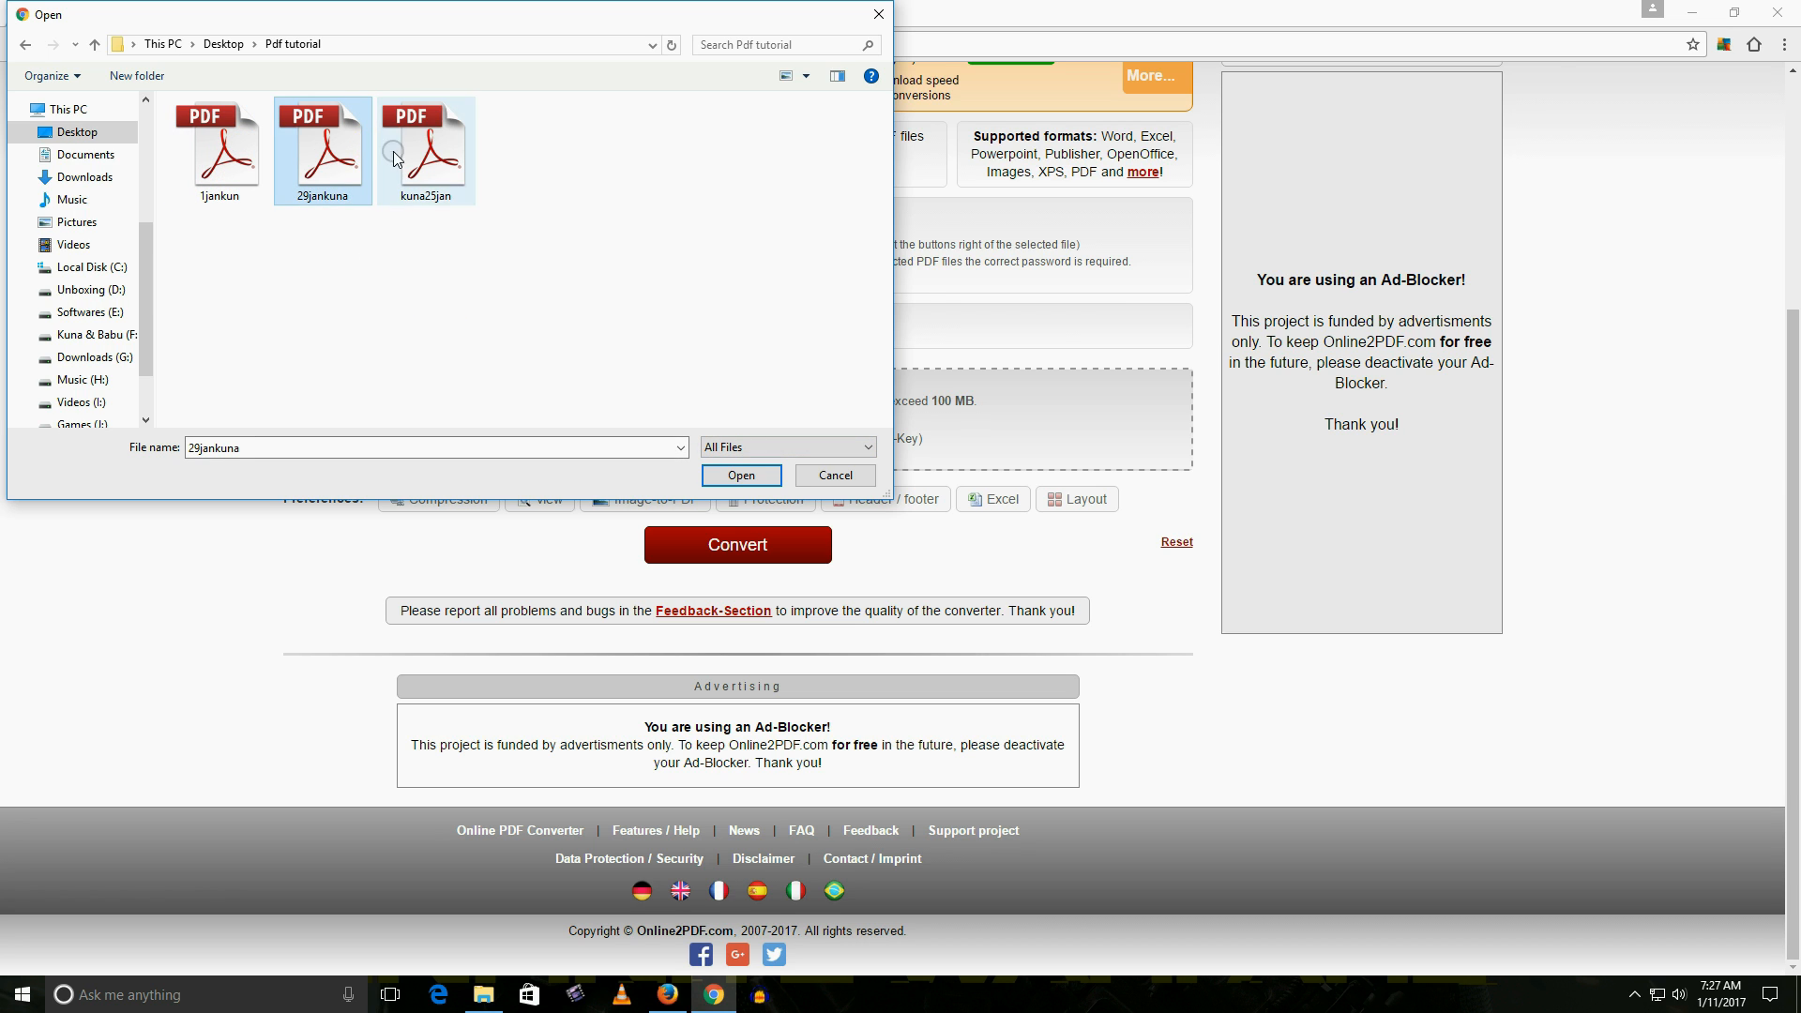
pyautogui.click(413, 153)
pyautogui.moveTo(476, 239); pyautogui.dragTo(173, 98)
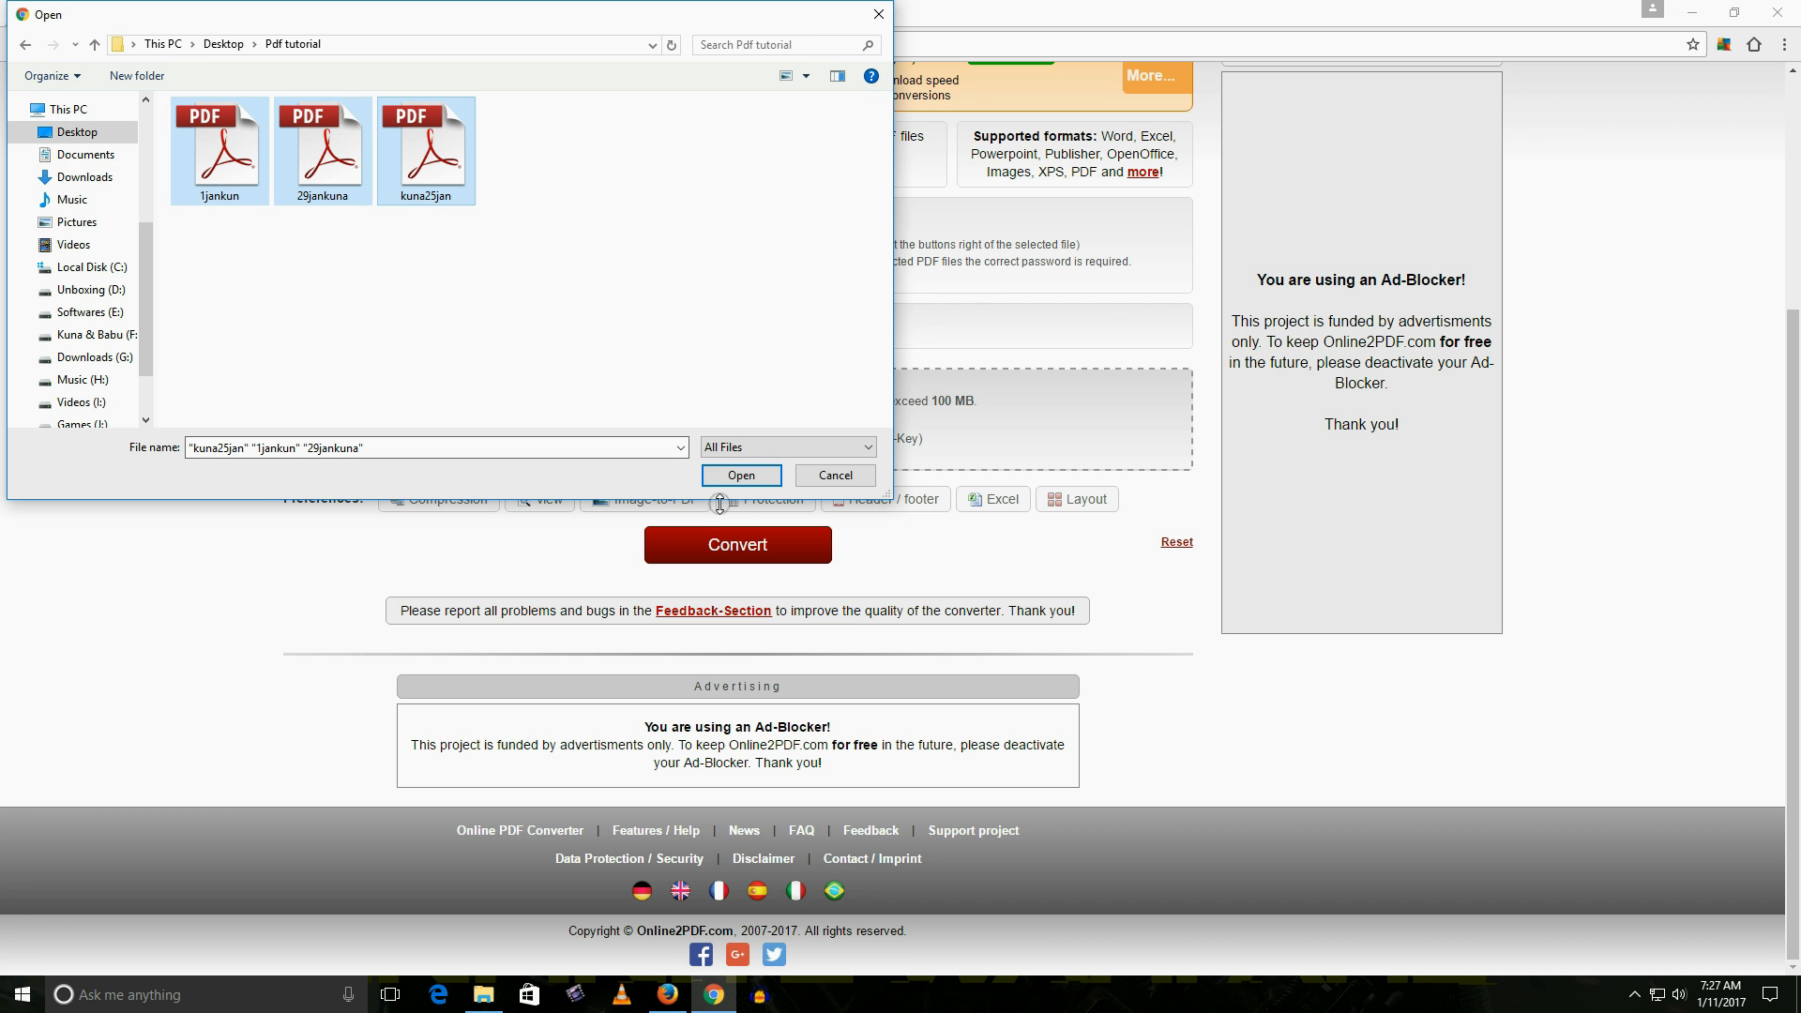
pyautogui.click(742, 474)
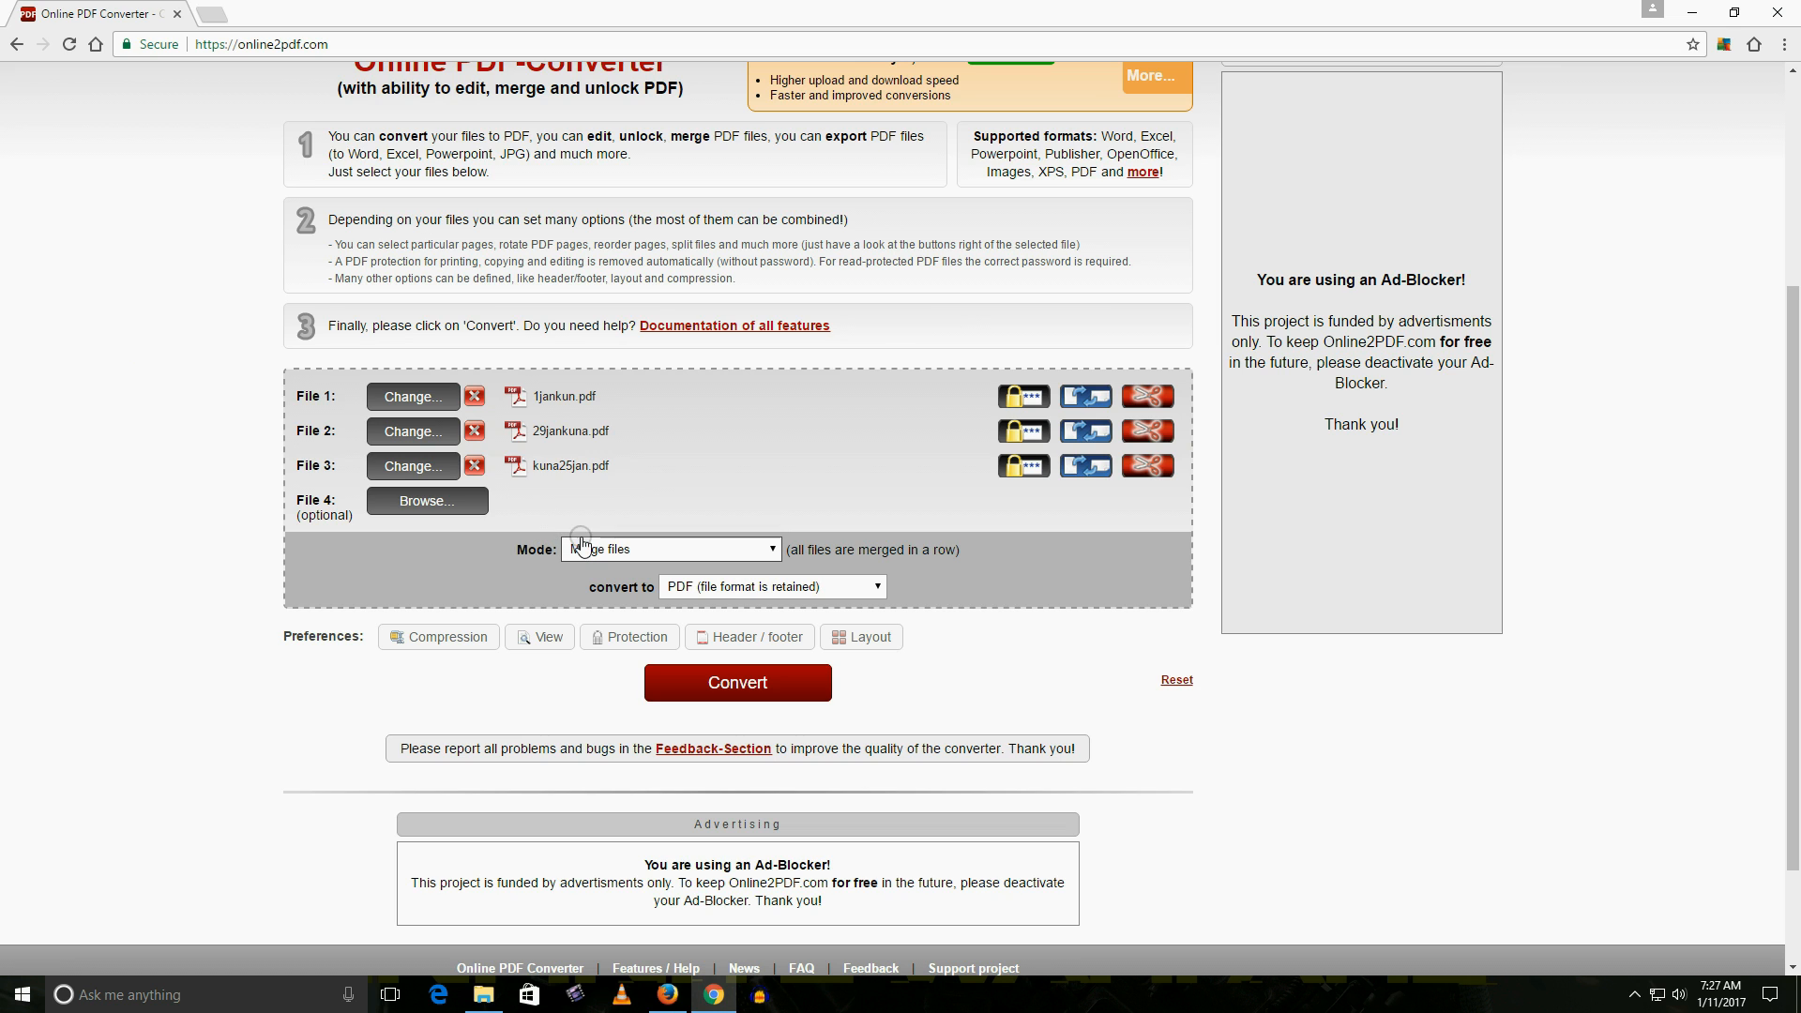
# - Set the conversion mode to Merge files
pyautogui.click(617, 551)
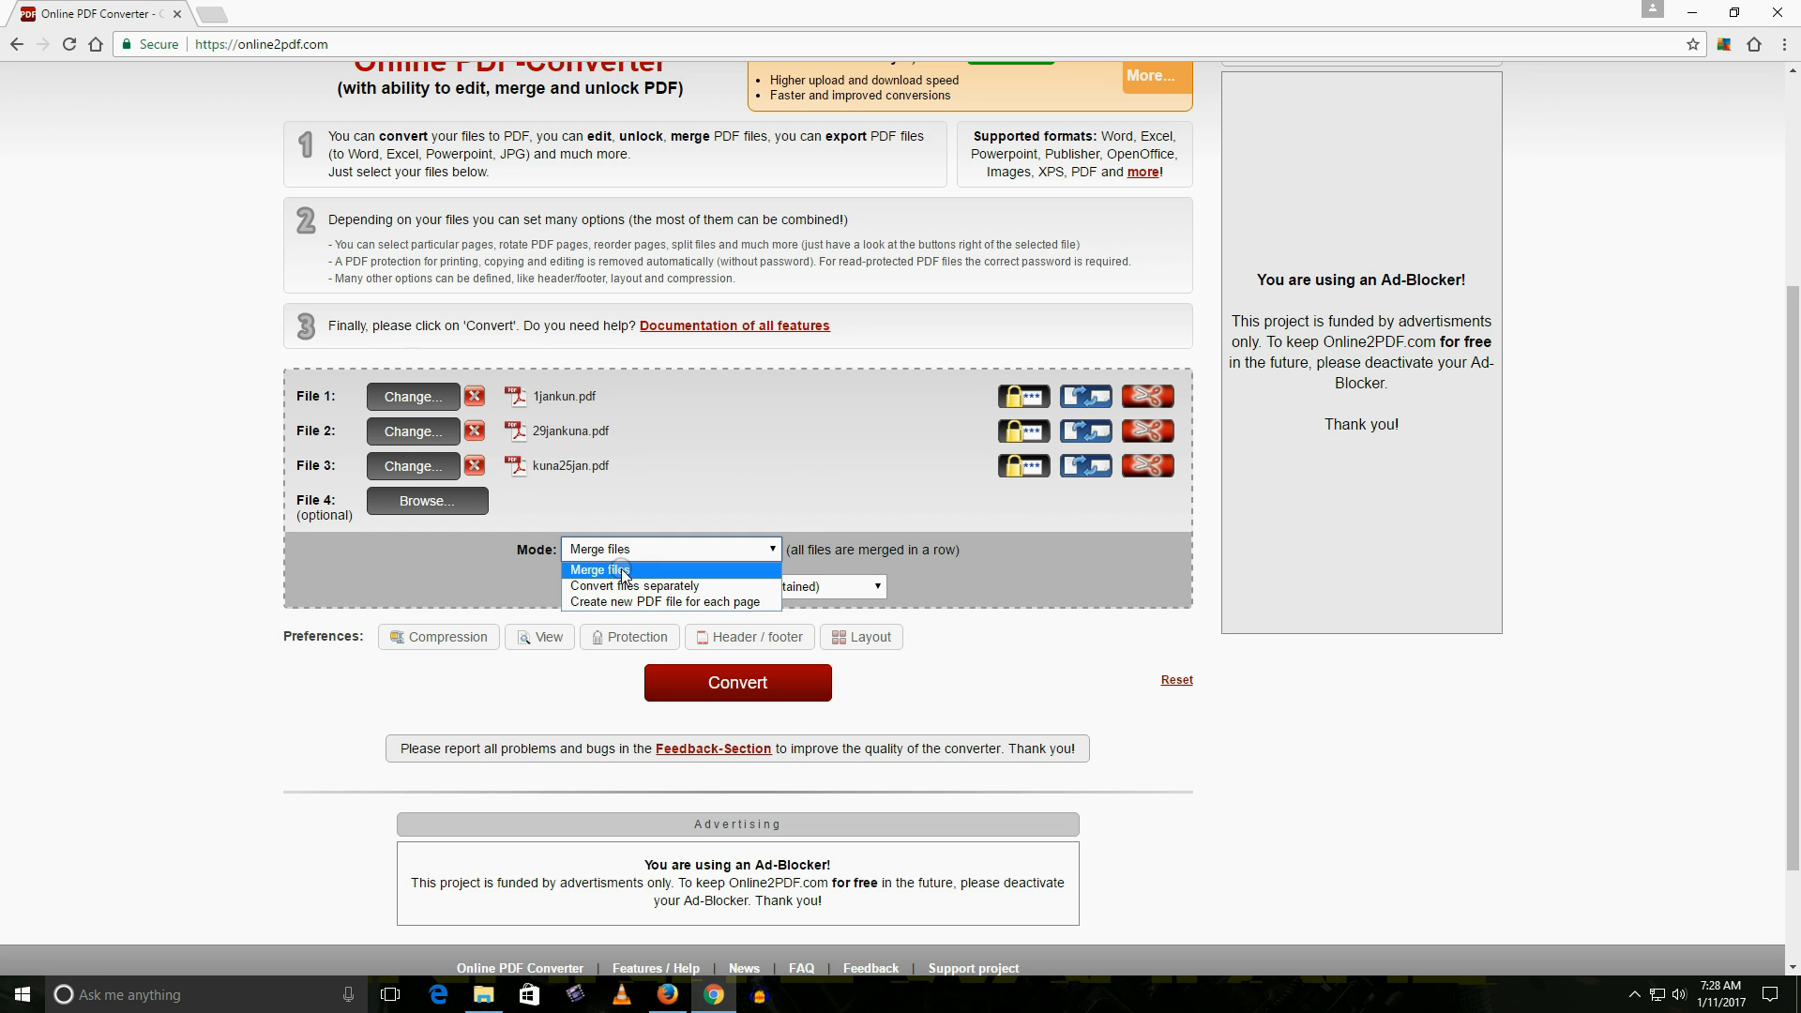
pyautogui.click(623, 569)
pyautogui.click(629, 554)
pyautogui.click(630, 554)
pyautogui.click(629, 548)
pyautogui.click(630, 553)
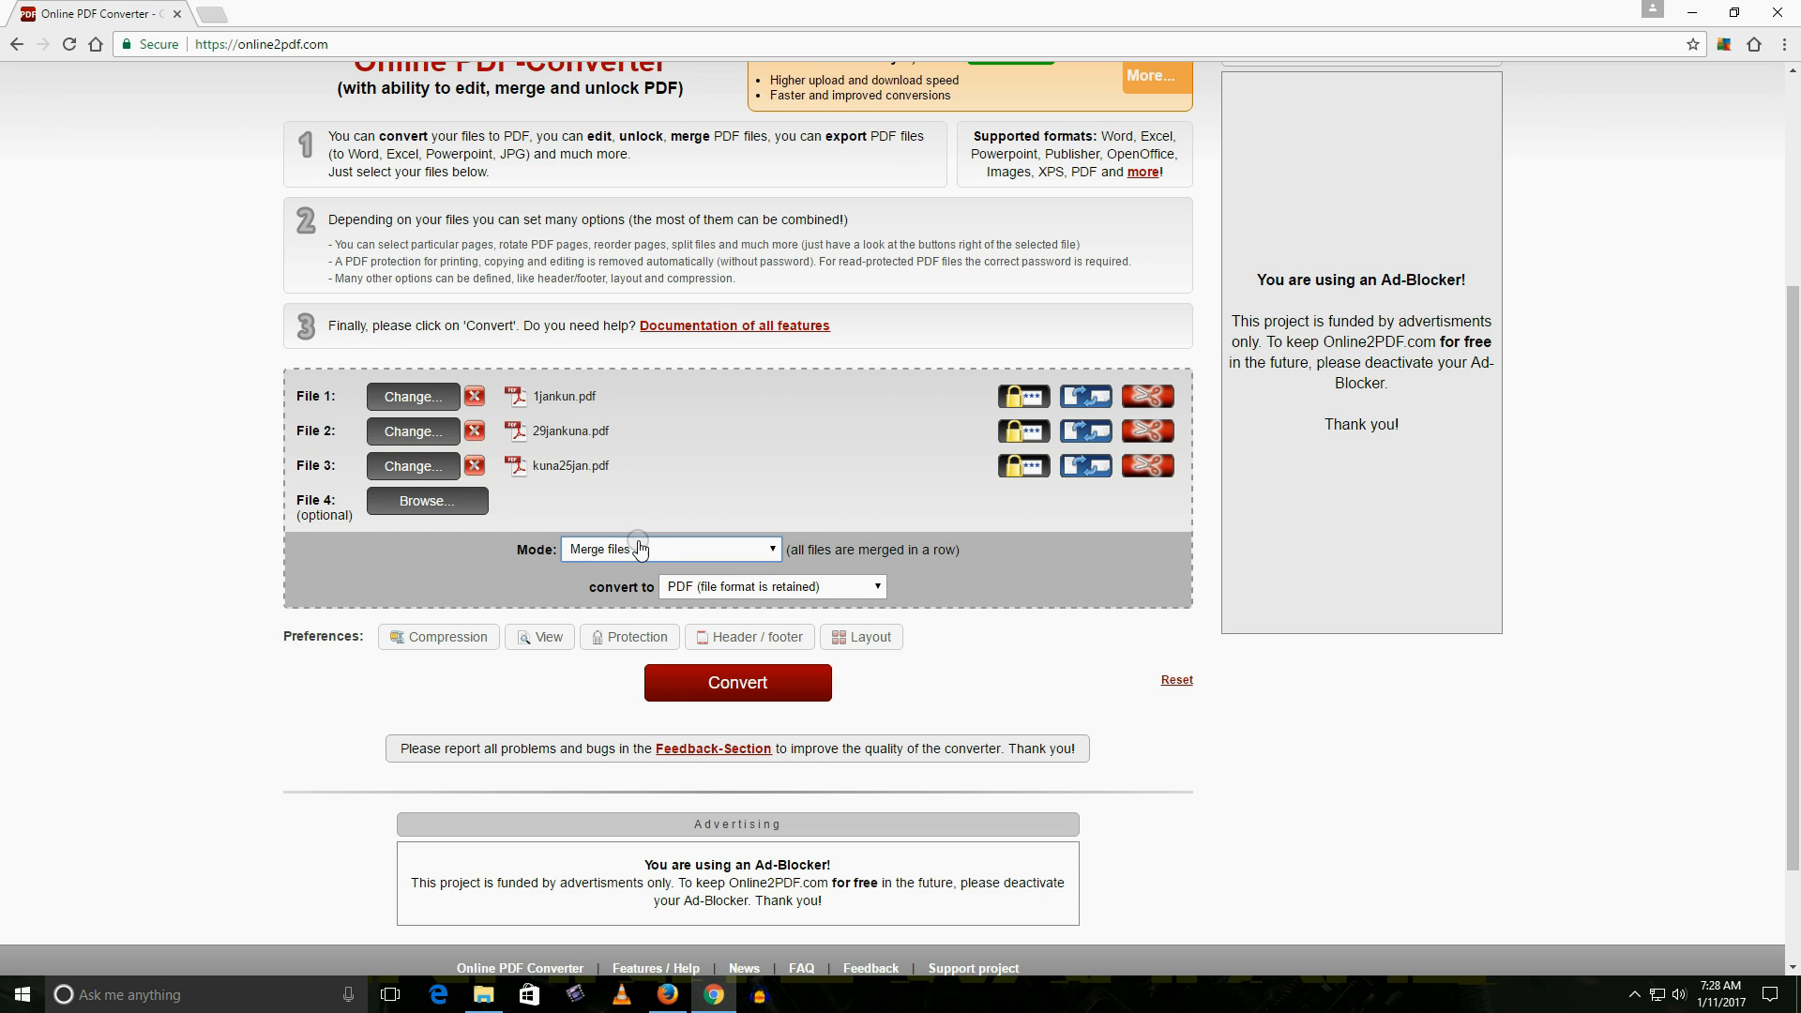
# - Set the compression preferences' image quality to 50% (medium quality)
pyautogui.click(640, 549)
pyautogui.click(654, 553)
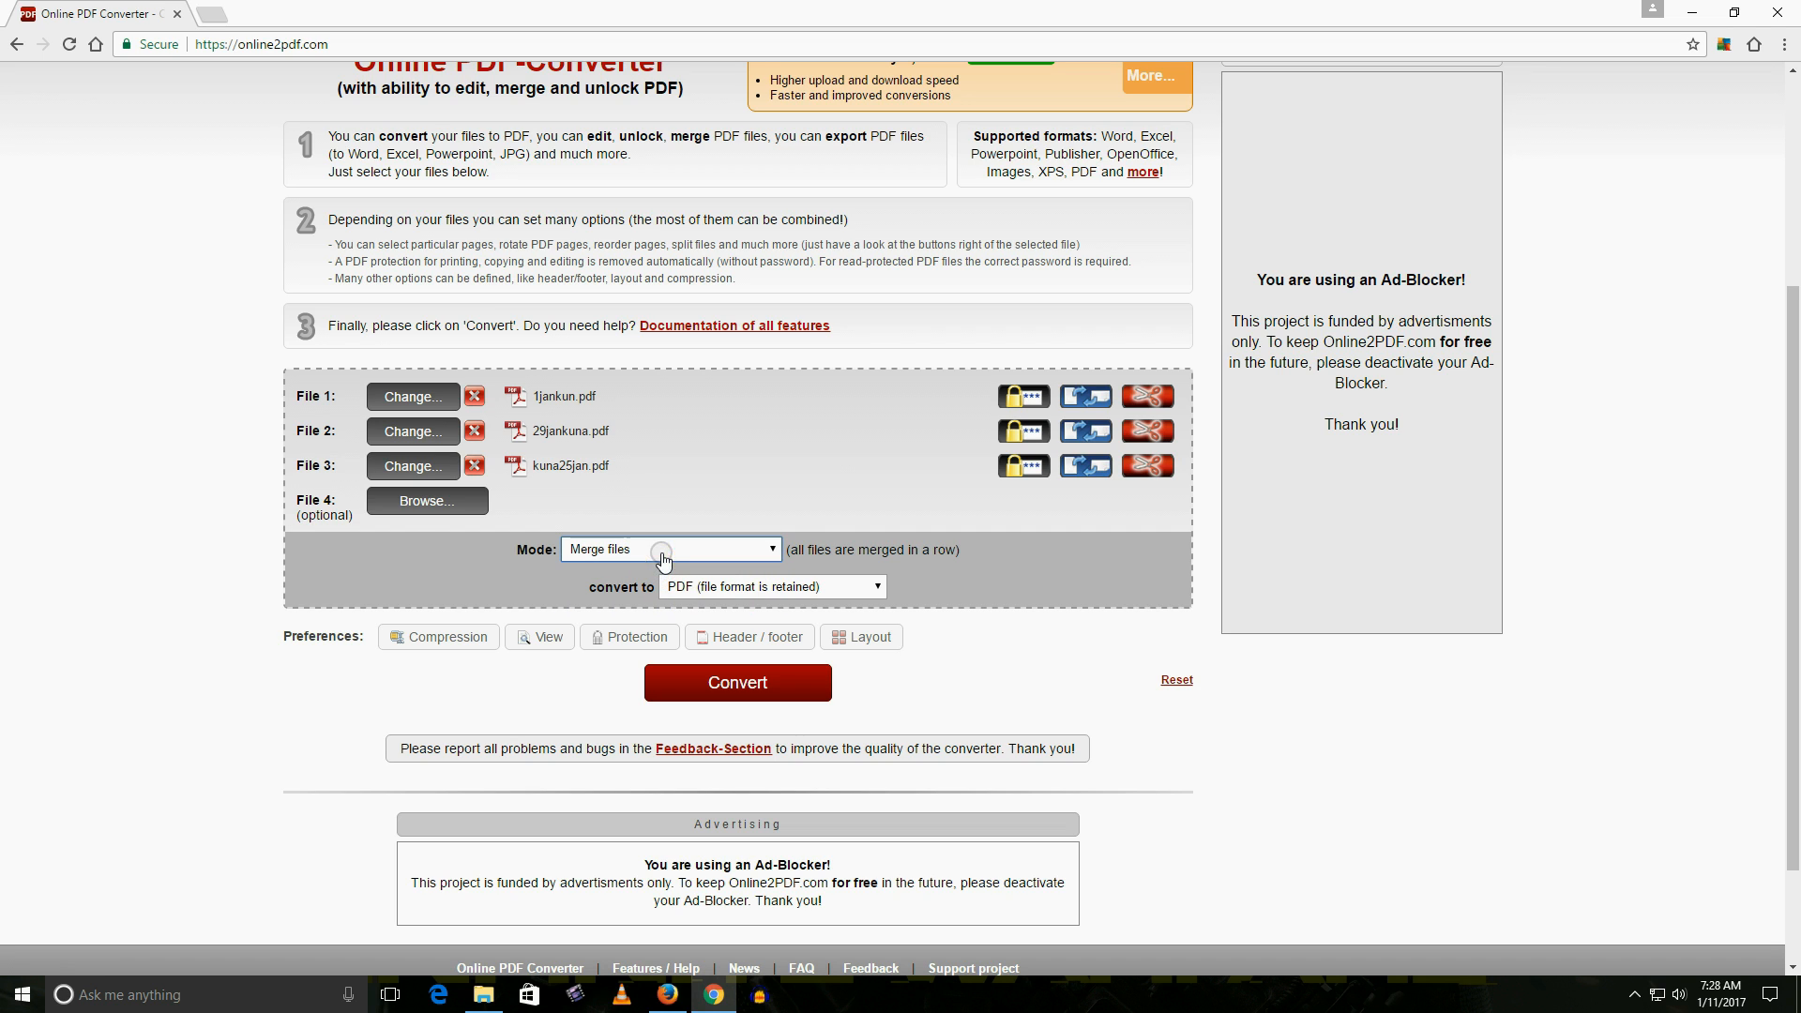
pyautogui.click(450, 640)
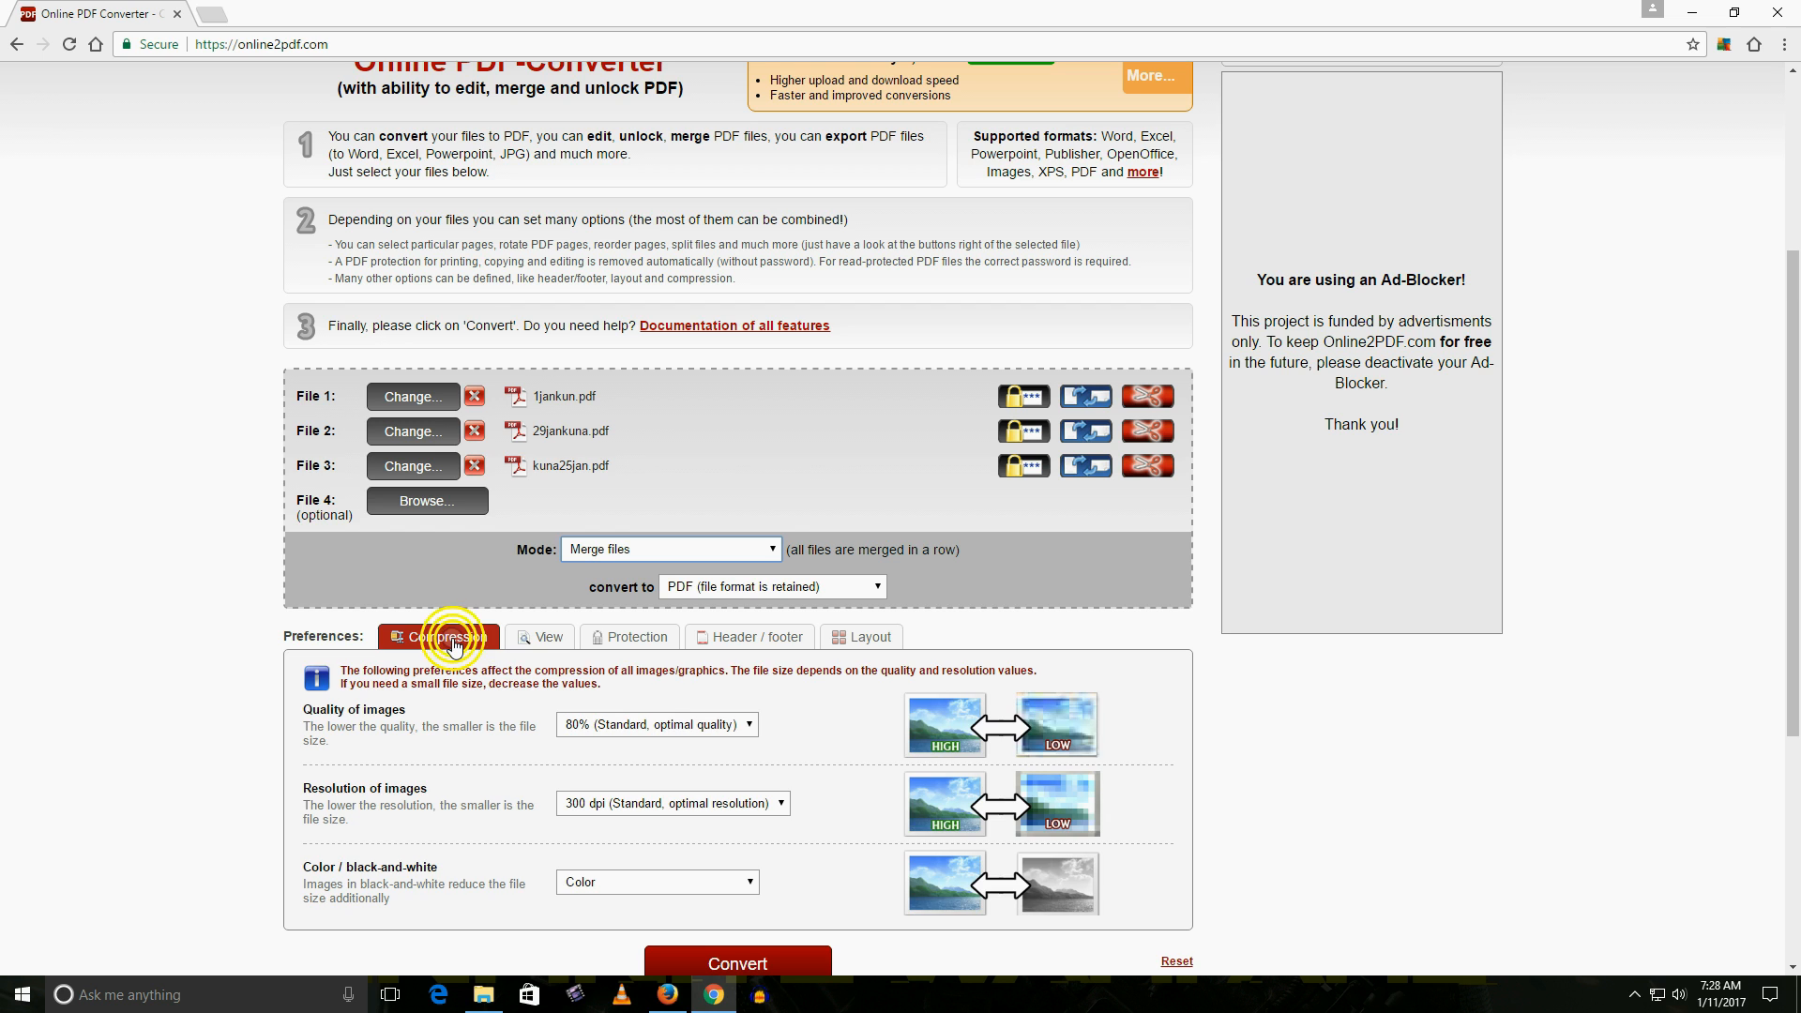
pyautogui.click(644, 727)
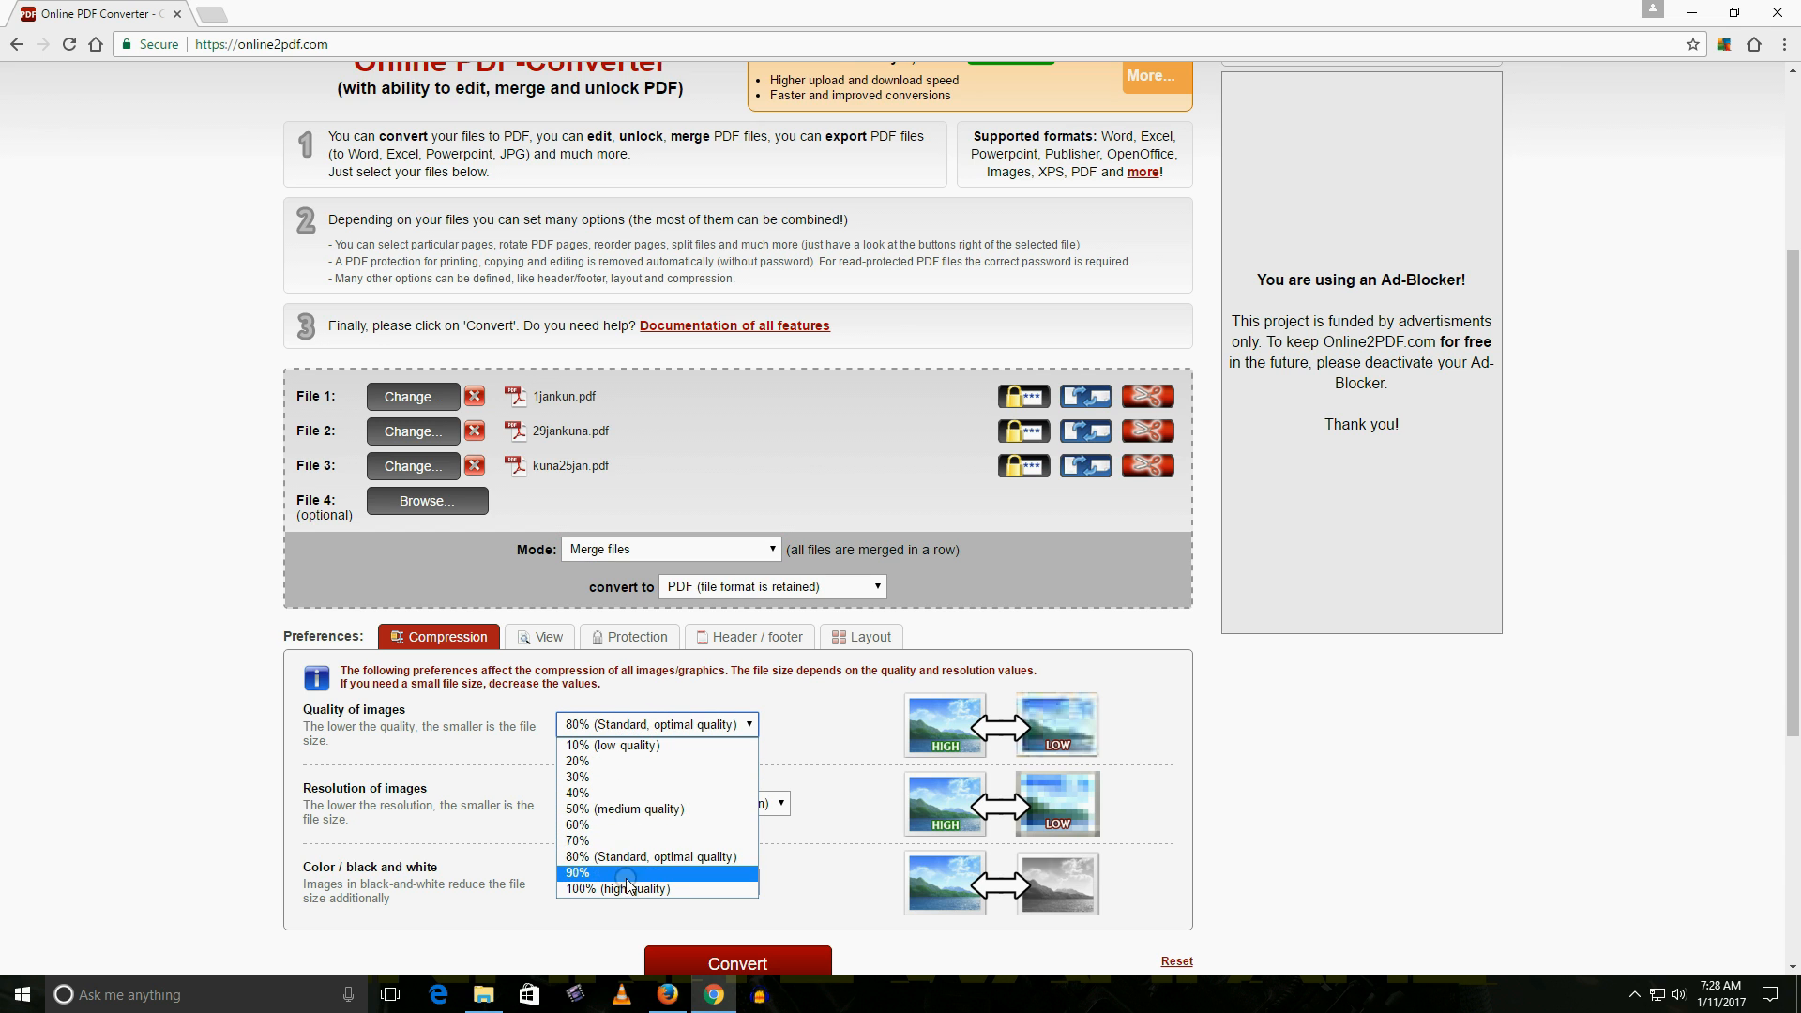
pyautogui.click(637, 809)
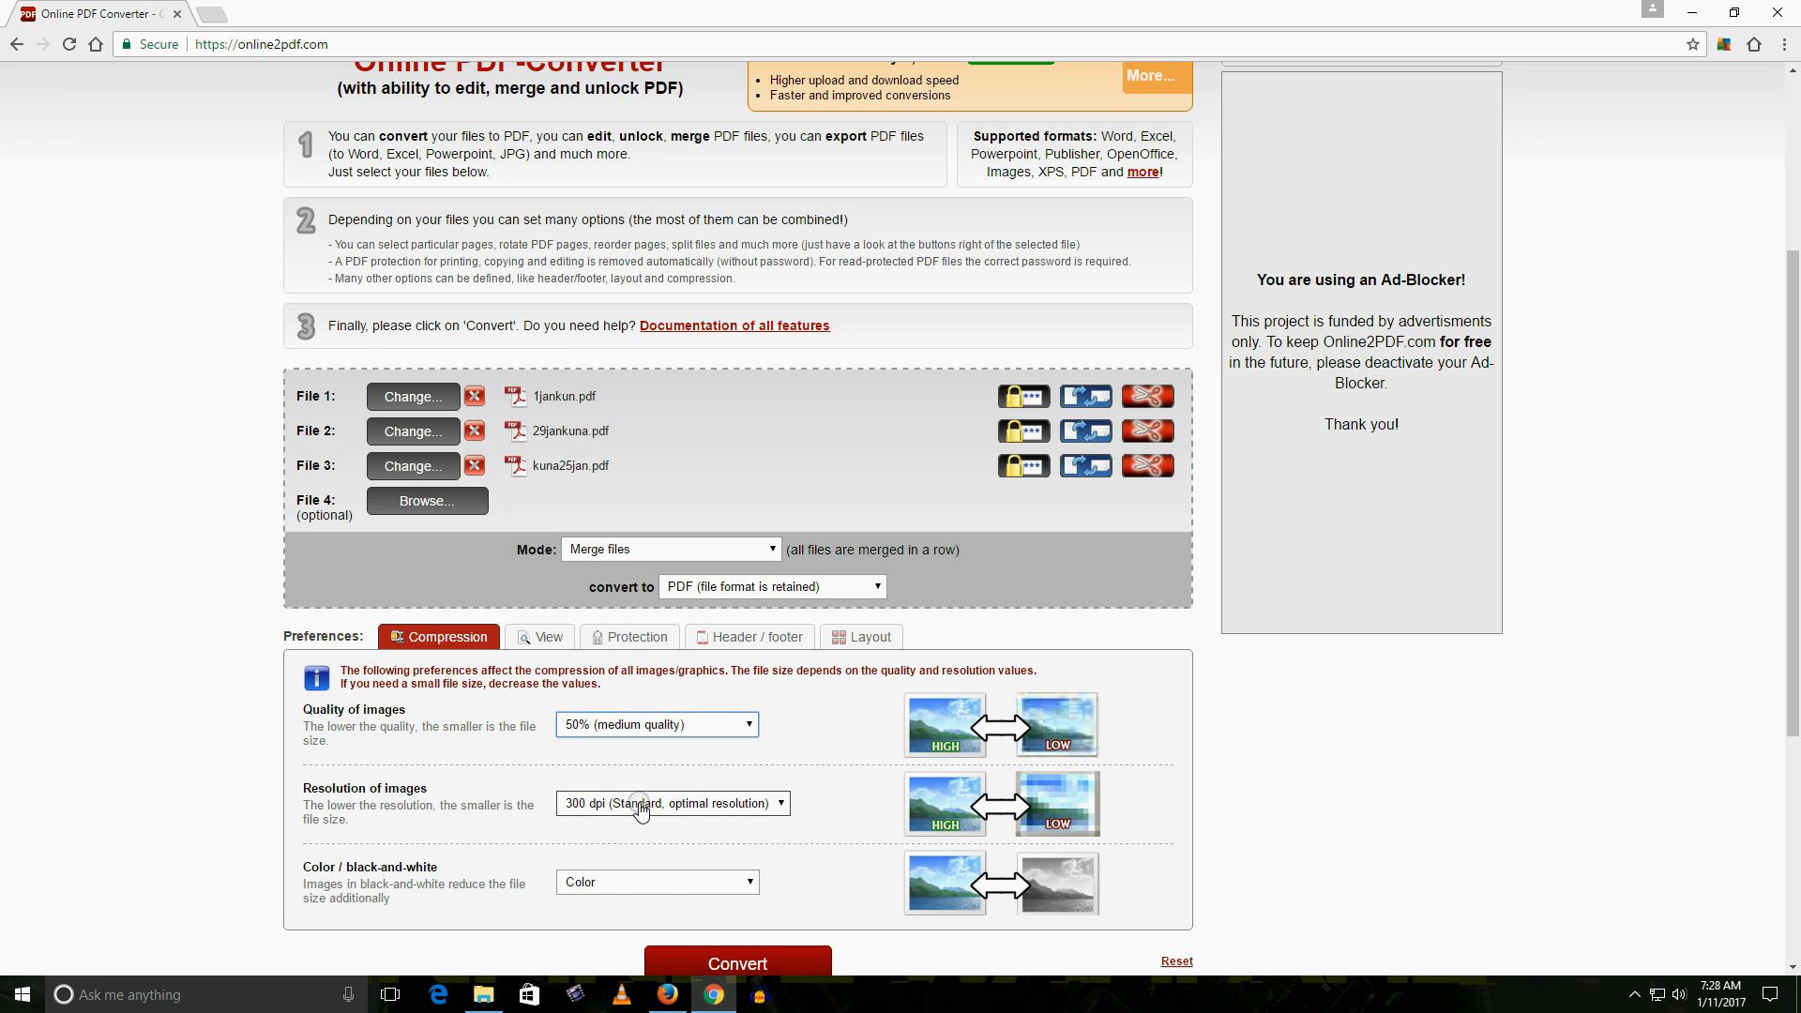
# - Set the image resolution to 200 dpi and keep the images in Color
pyautogui.click(641, 805)
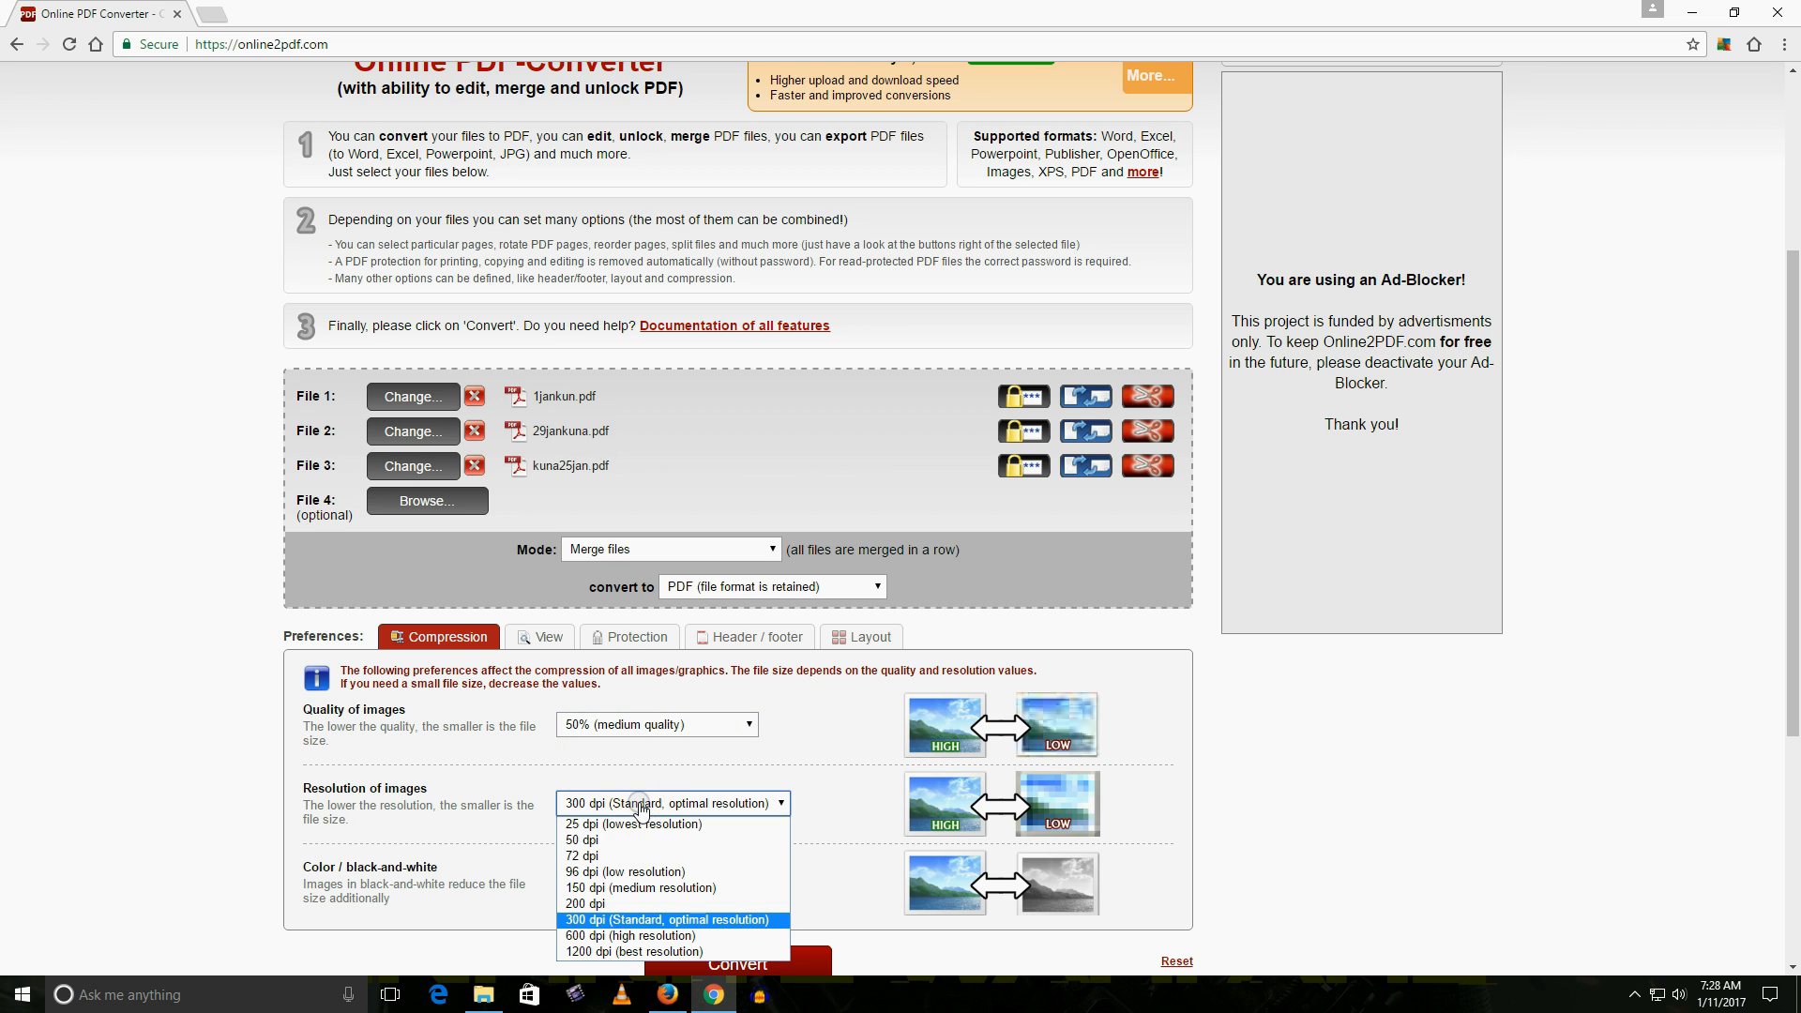
pyautogui.click(589, 904)
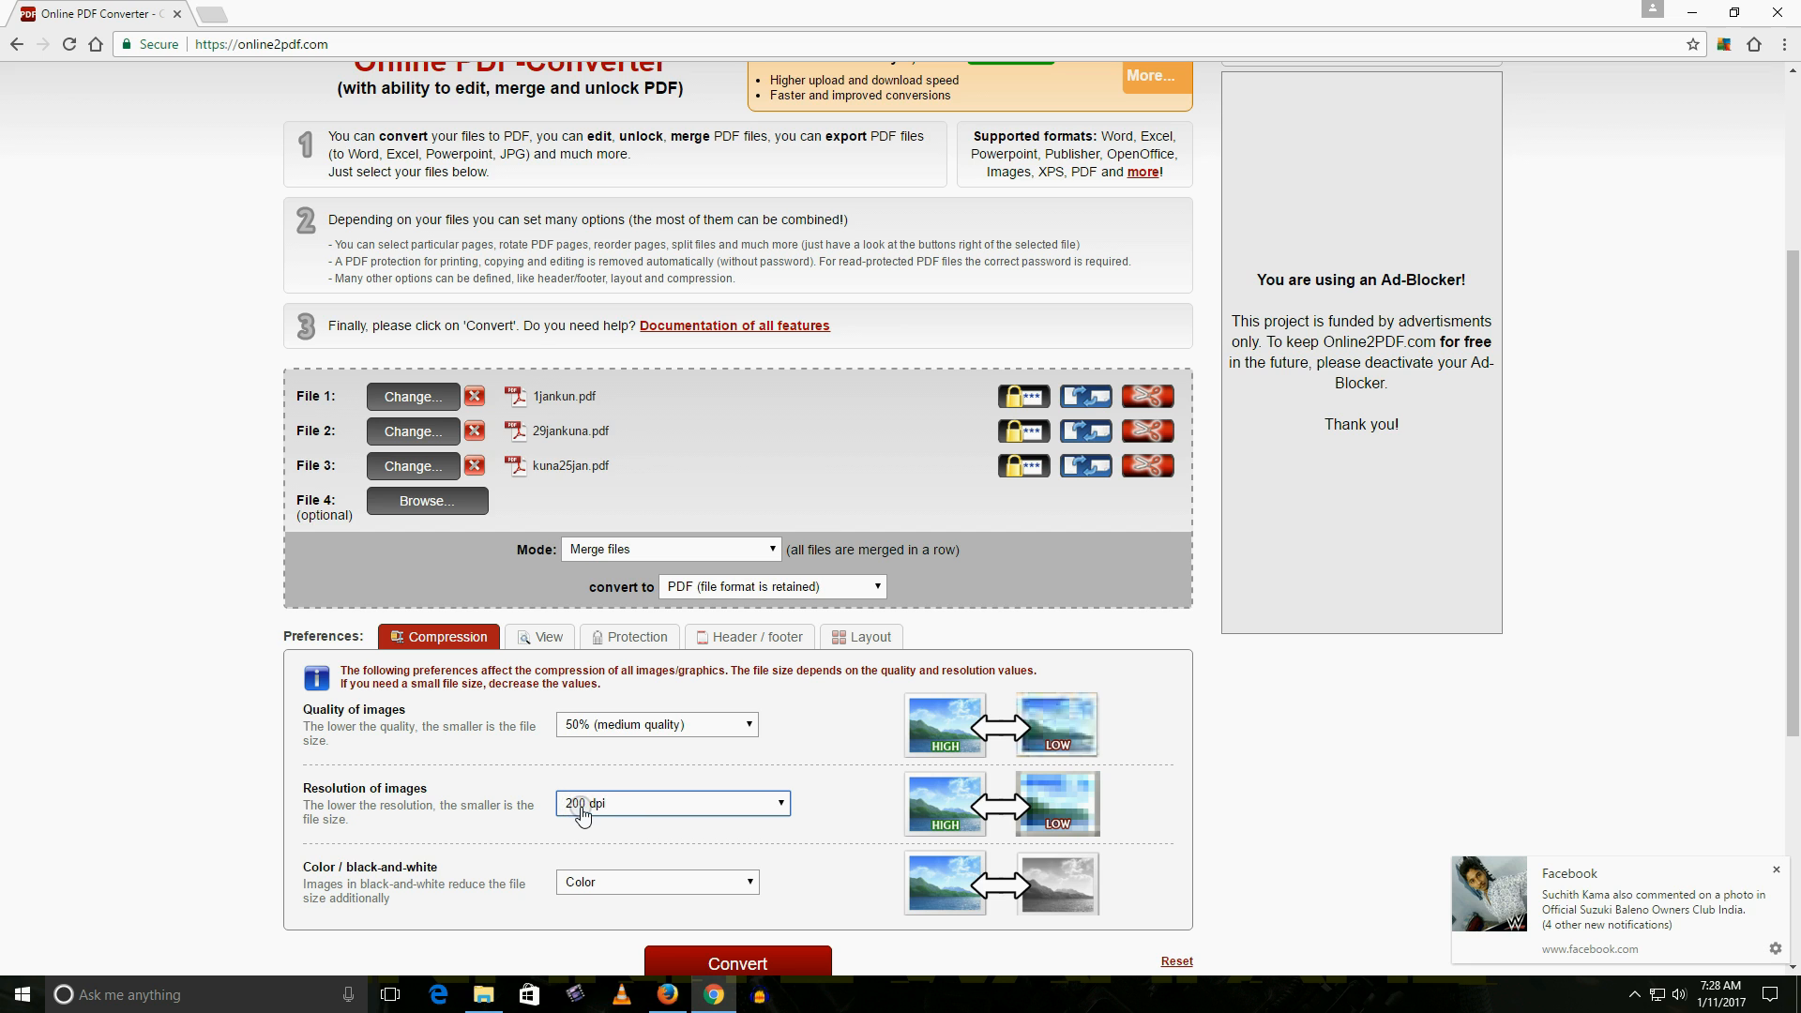
pyautogui.click(638, 805)
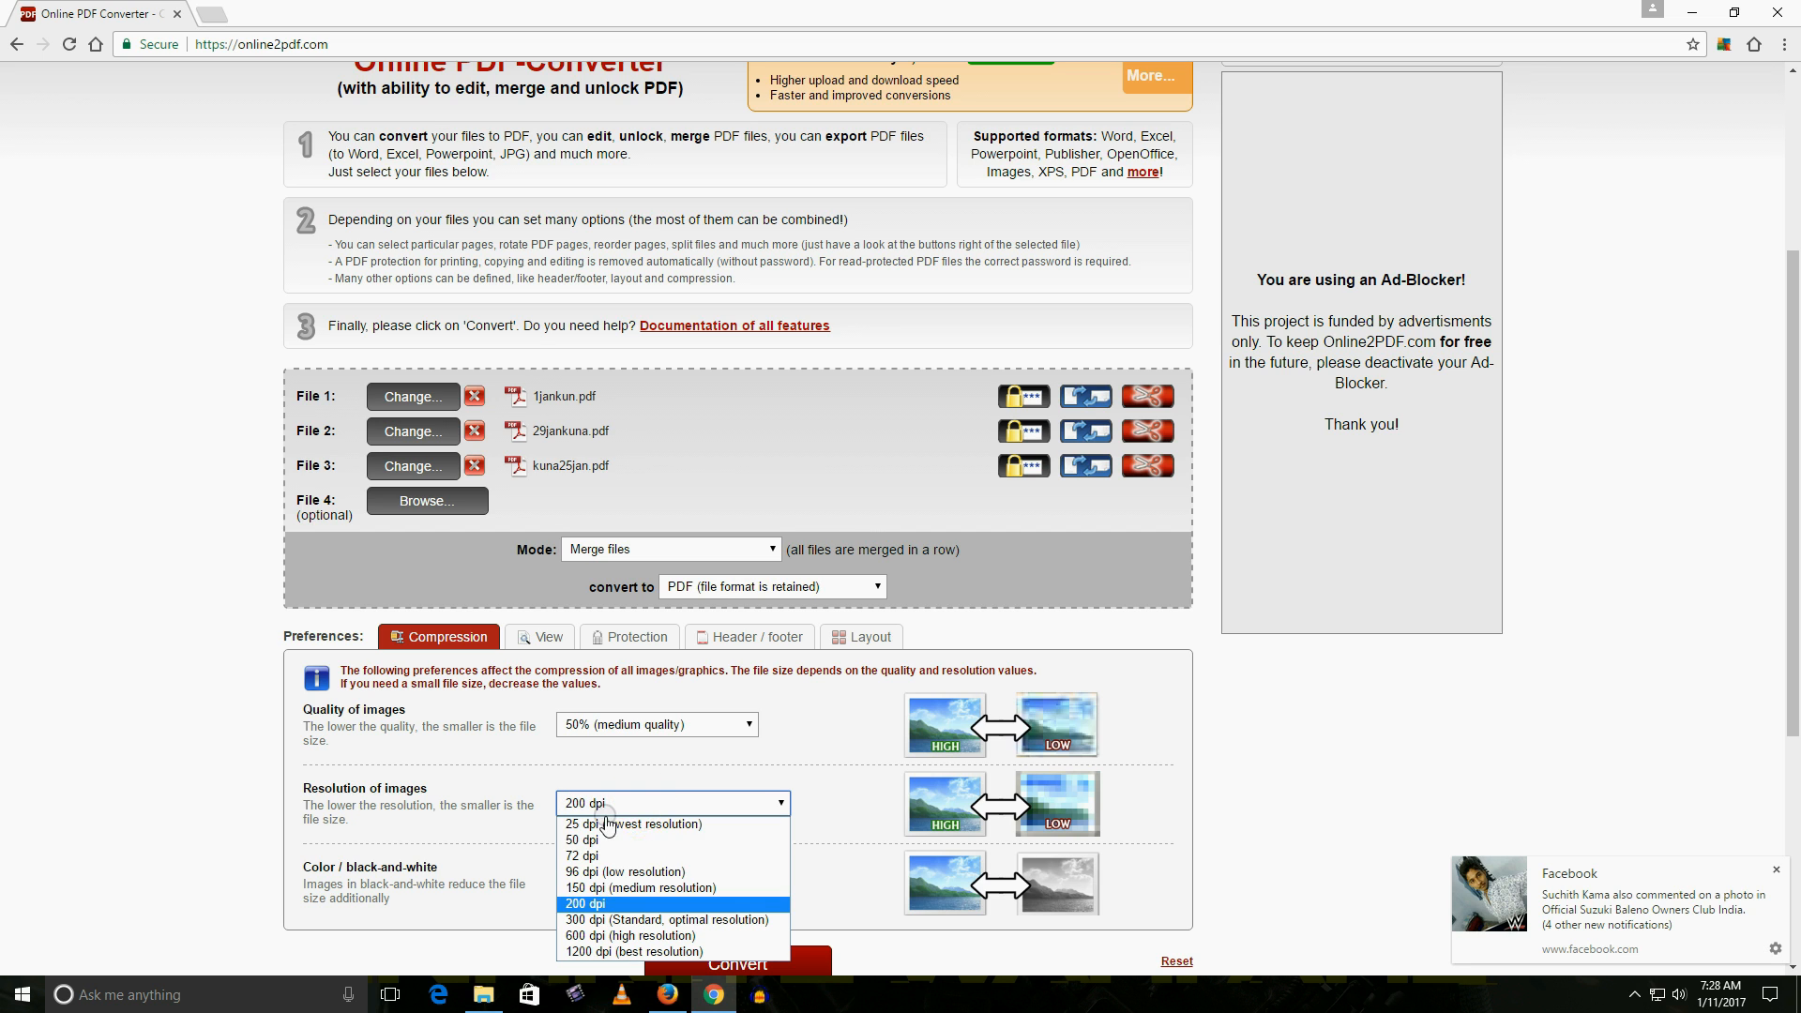
pyautogui.click(599, 912)
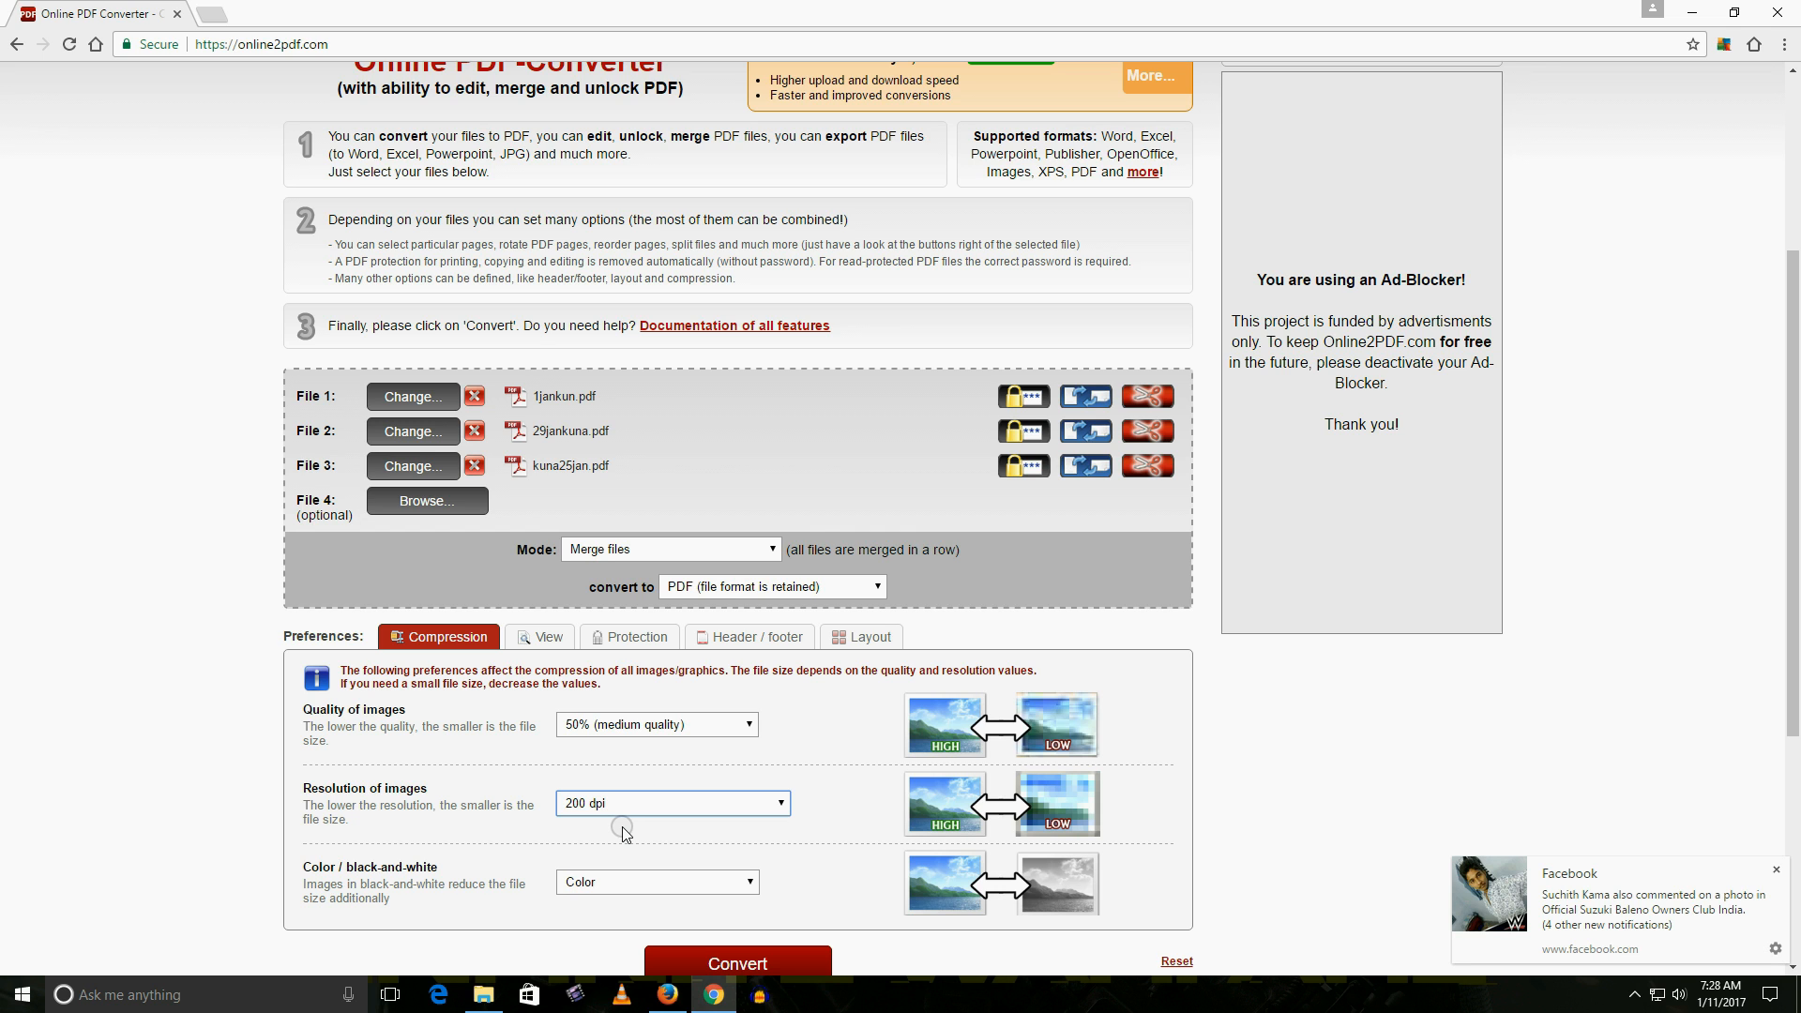
pyautogui.scroll(-1, 619, 821)
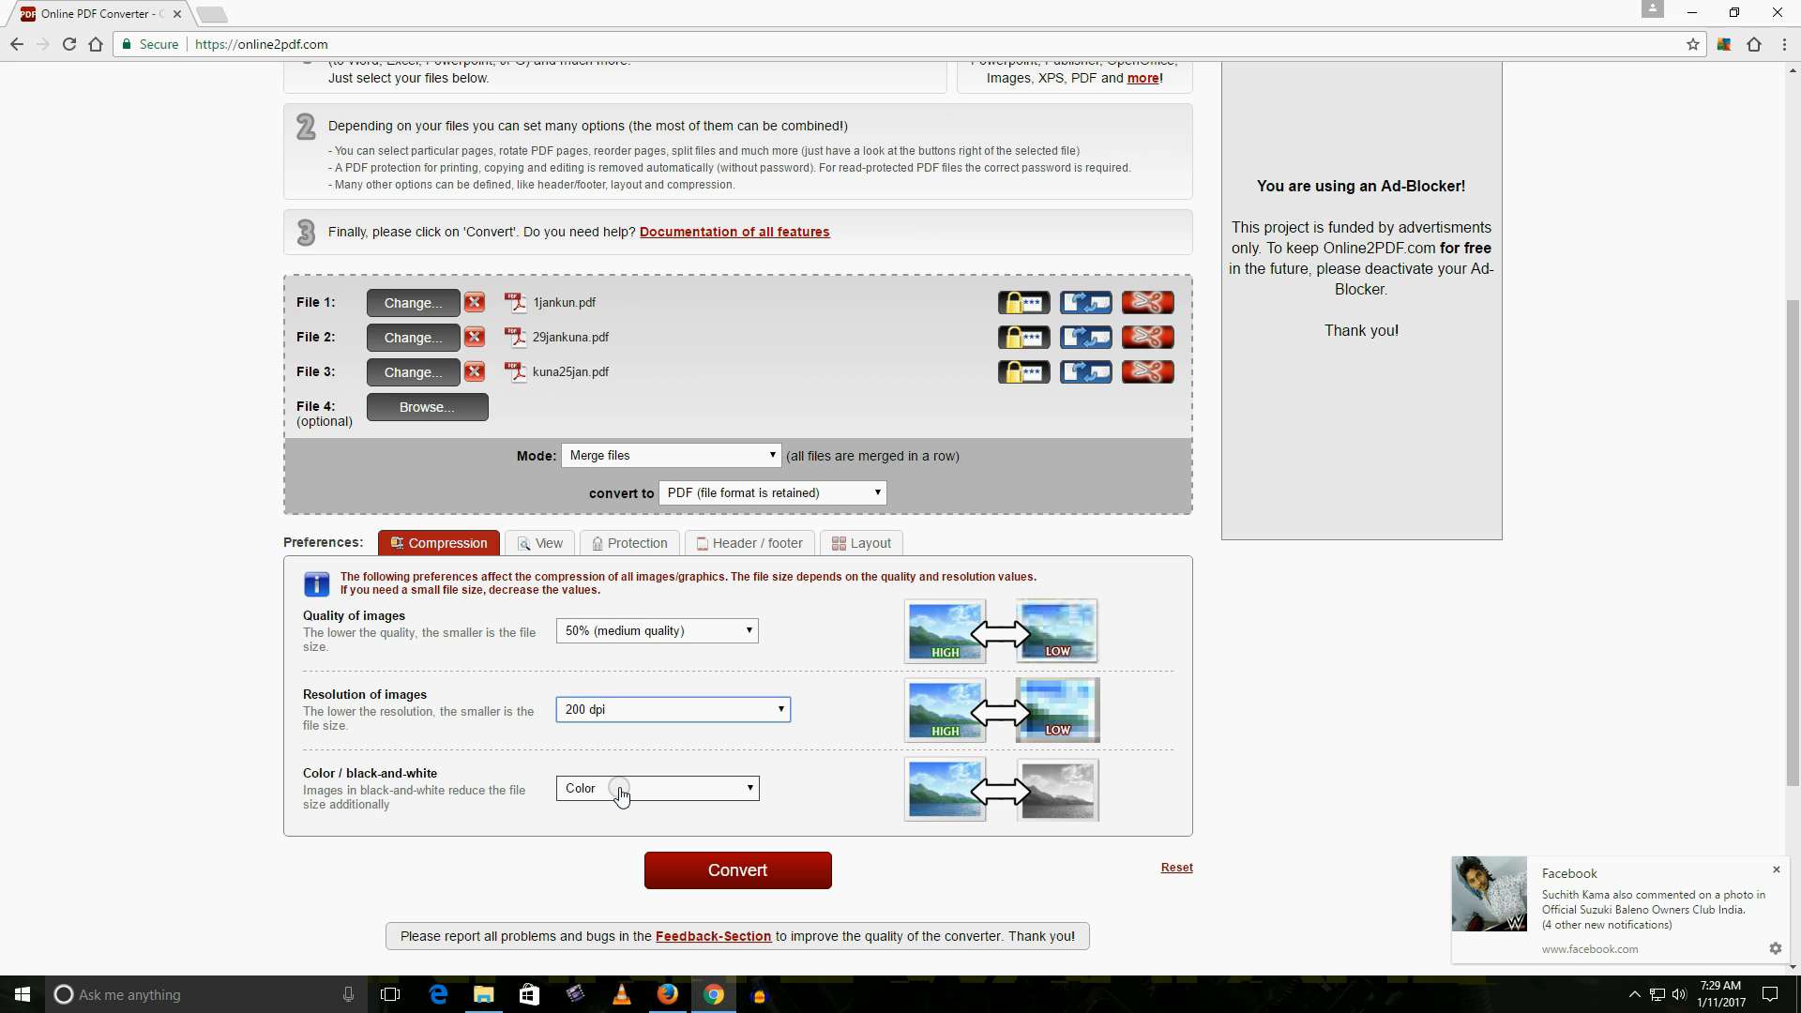
pyautogui.click(620, 790)
pyautogui.click(620, 789)
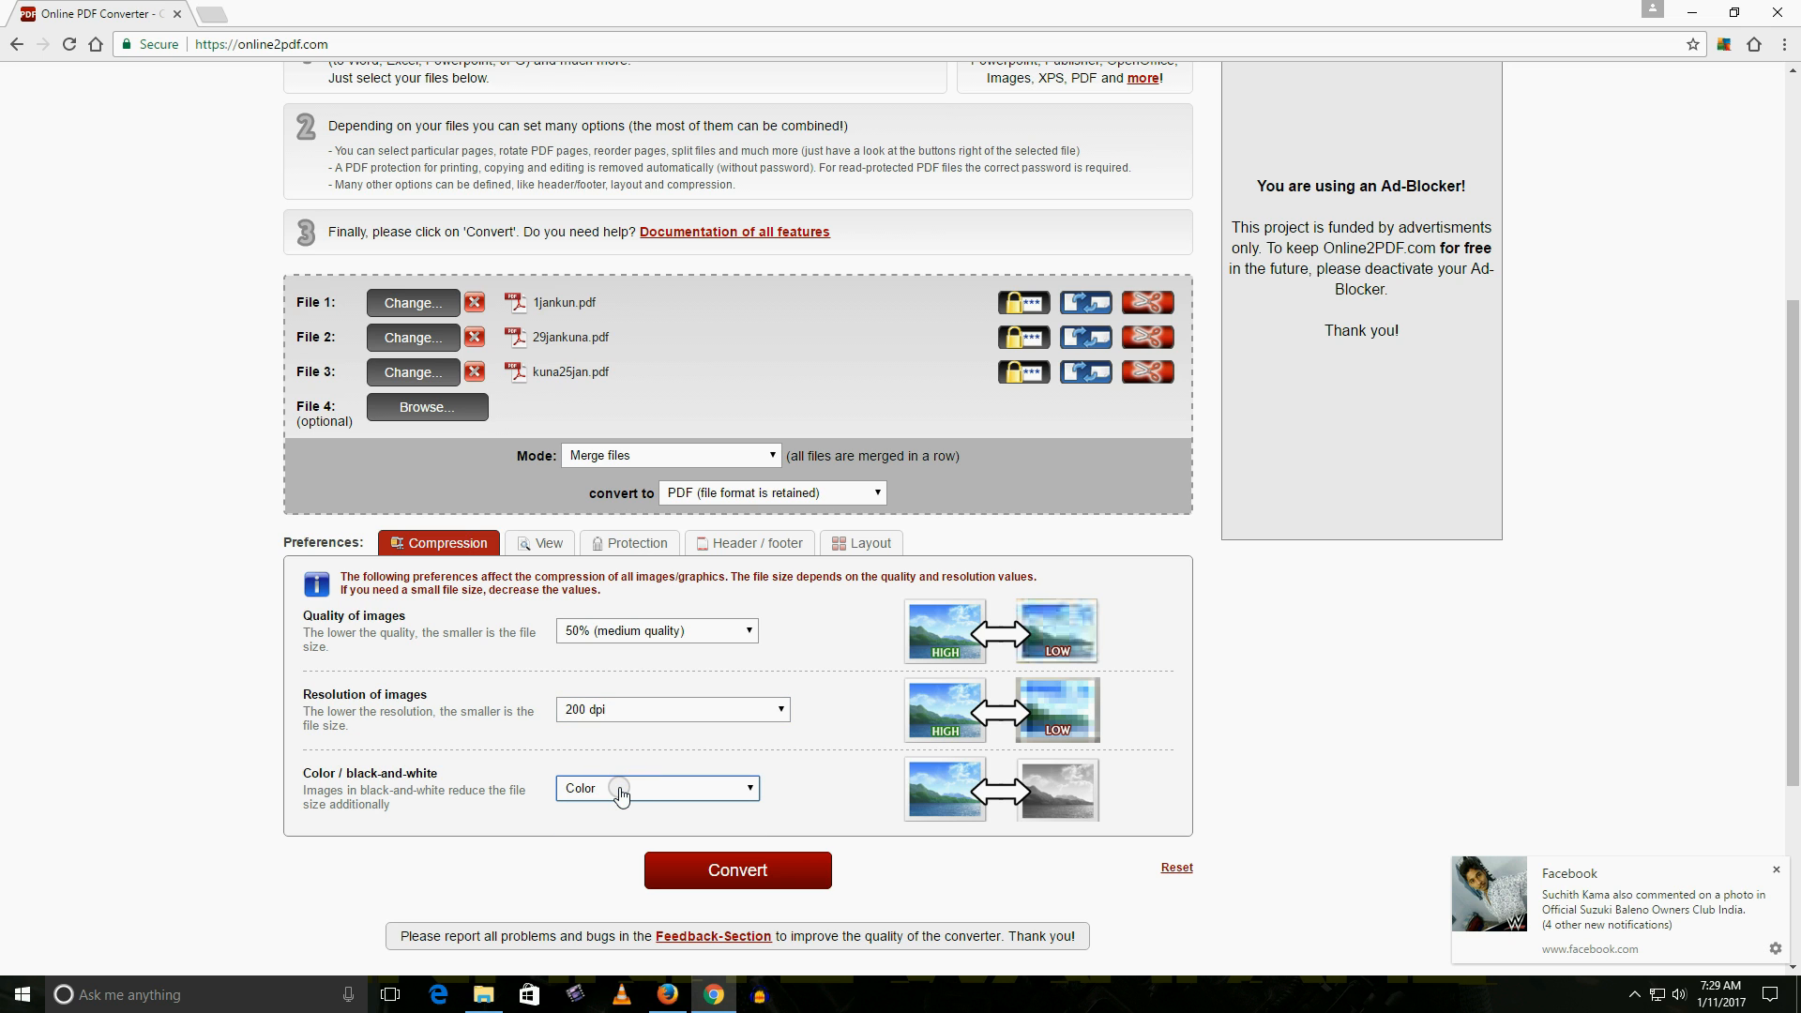
# - Convert the three files and show the downloaded merged PDF in its folder
pyautogui.click(752, 871)
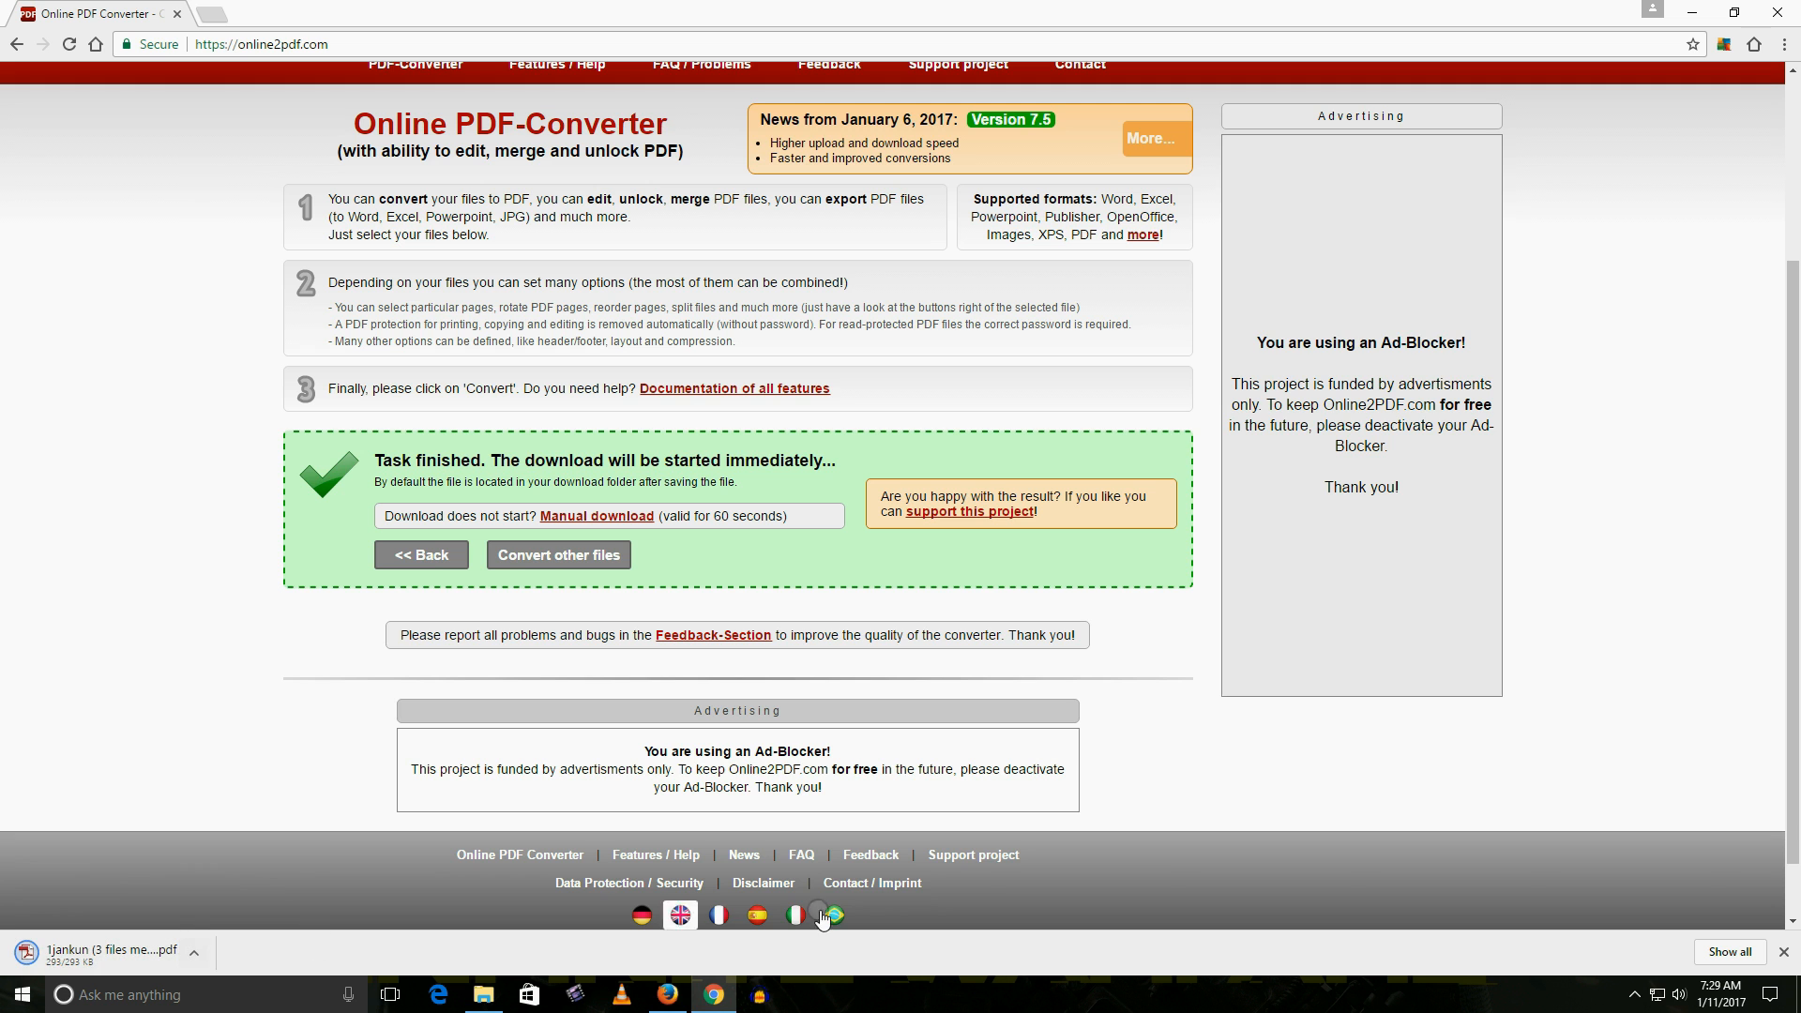
pyautogui.click(1721, 952)
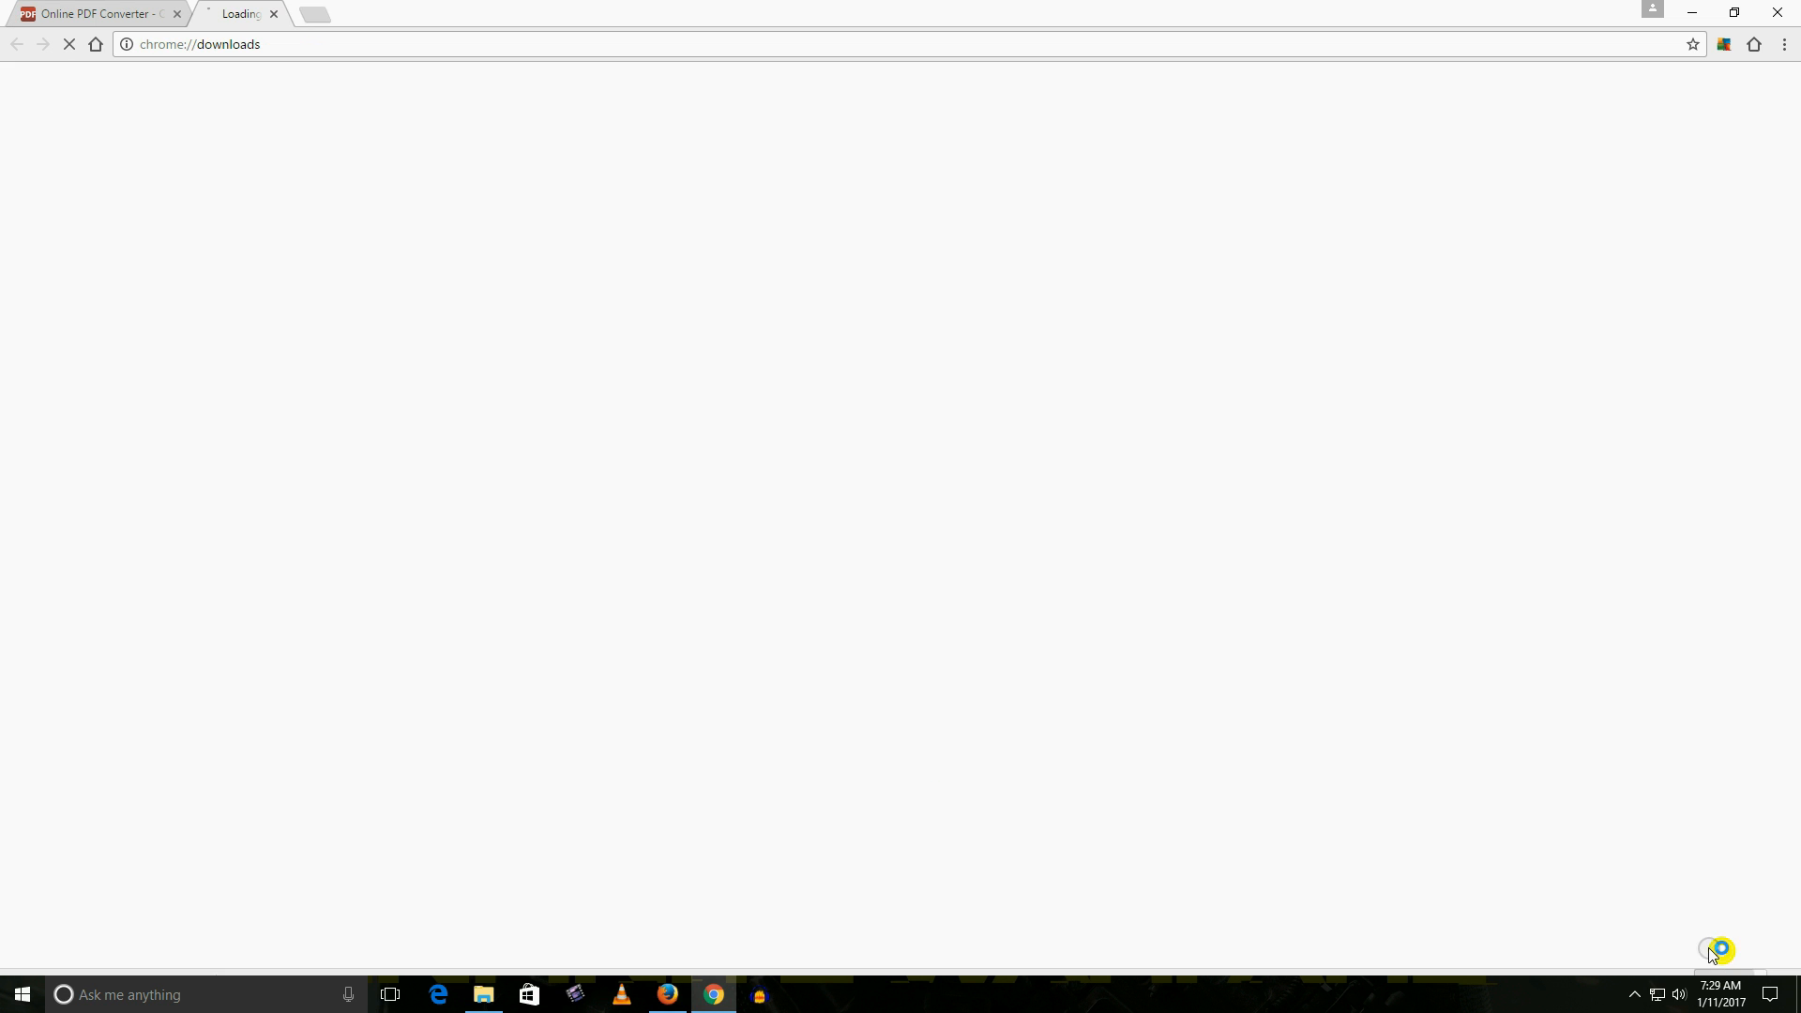
pyautogui.click(741, 246)
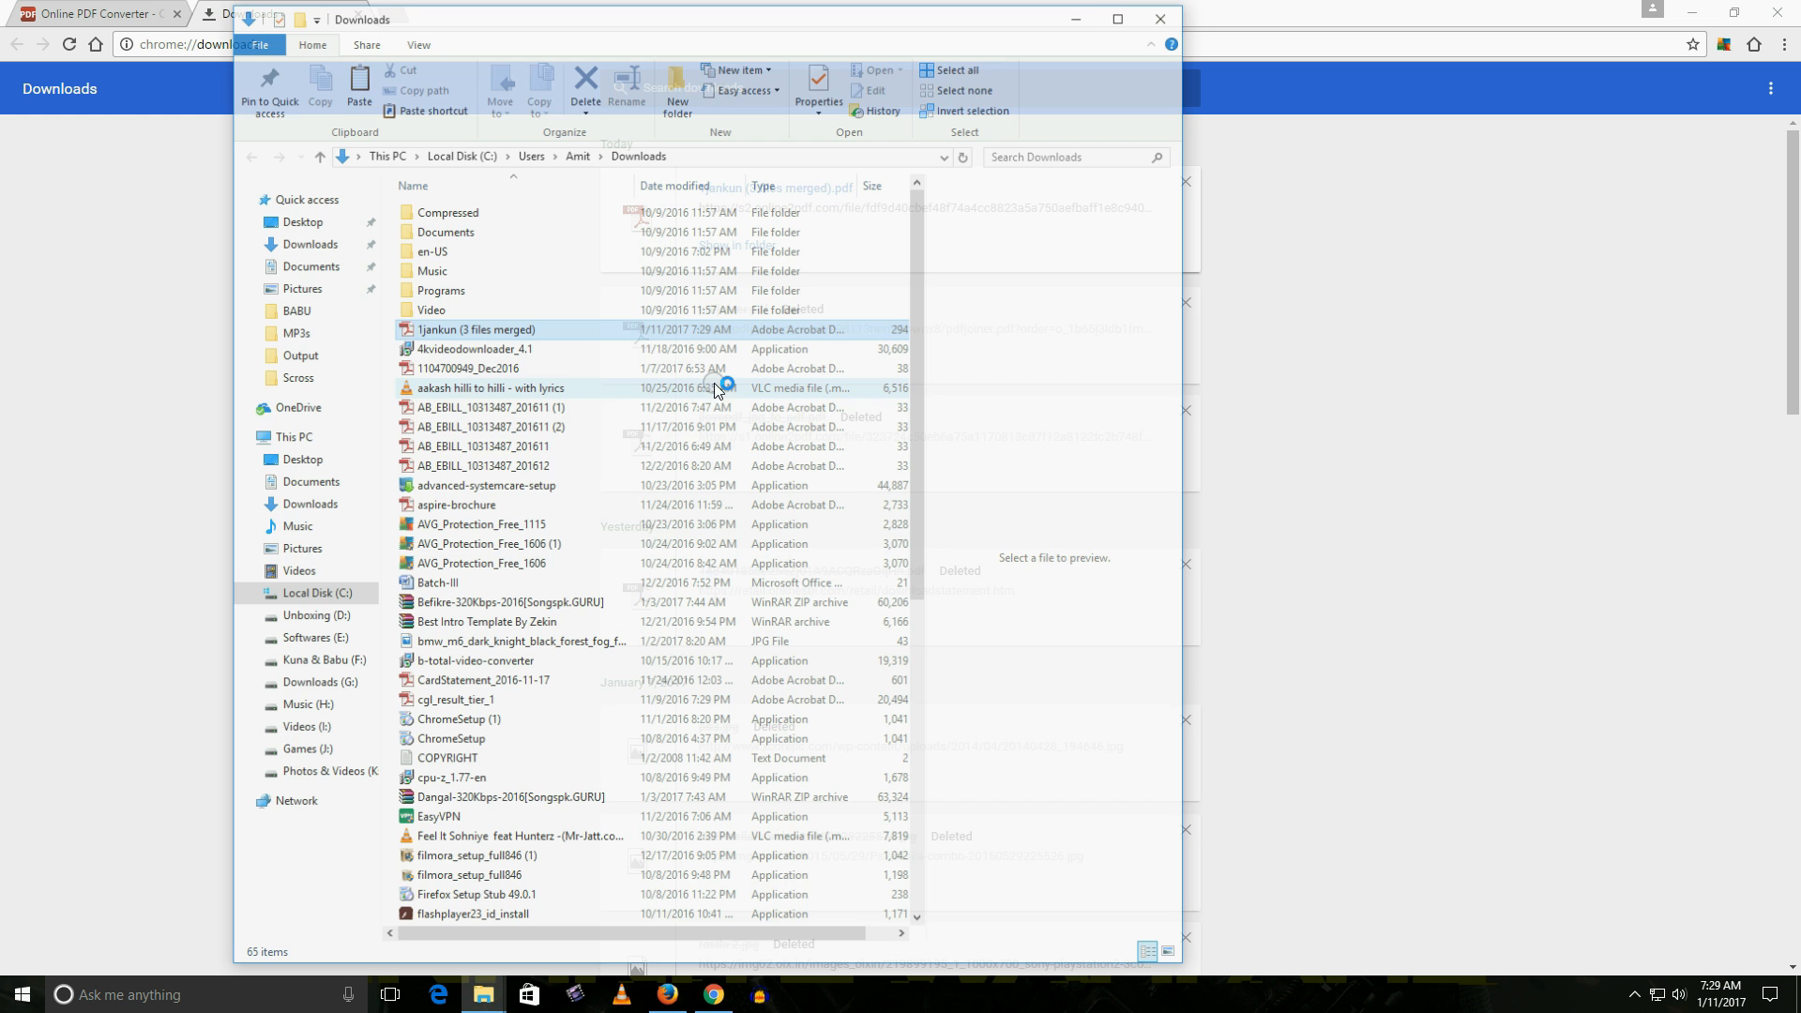
# - Move 1jankun (3 files merged) from the Downloads folder into the Pdf tutorial folder
pyautogui.rightClick(484, 335)
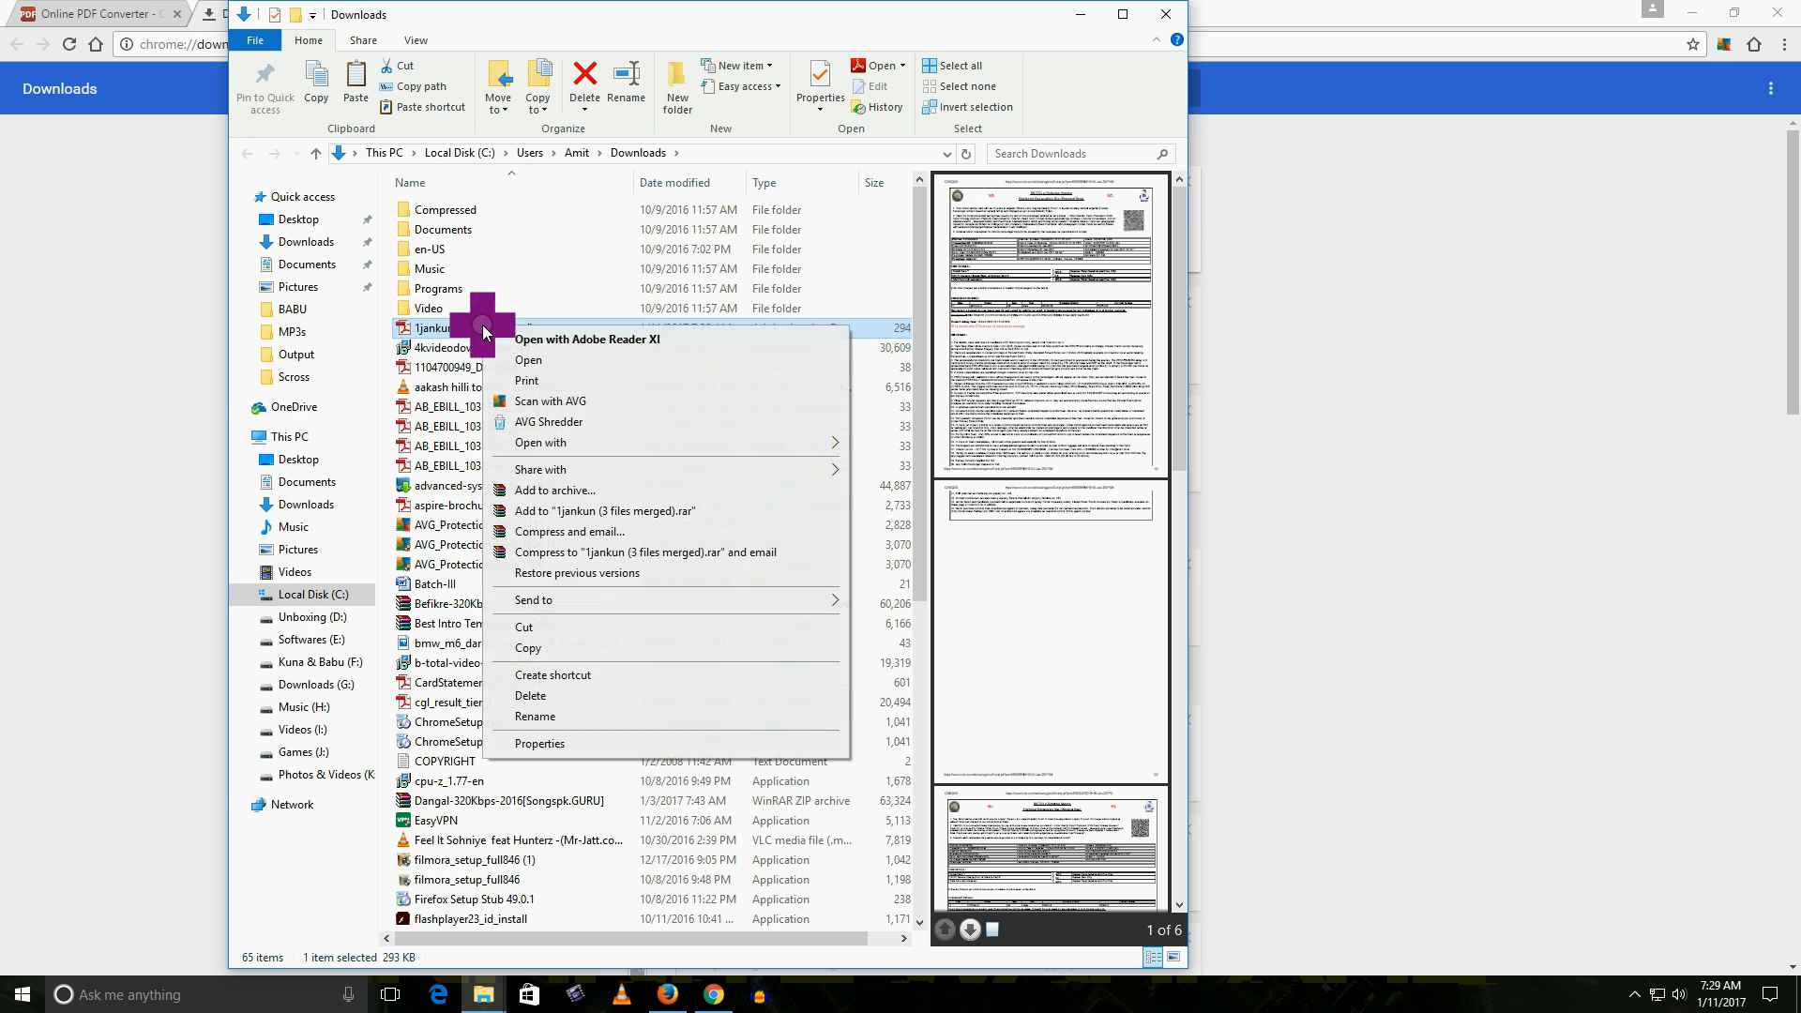
pyautogui.click(554, 628)
pyautogui.click(1166, 14)
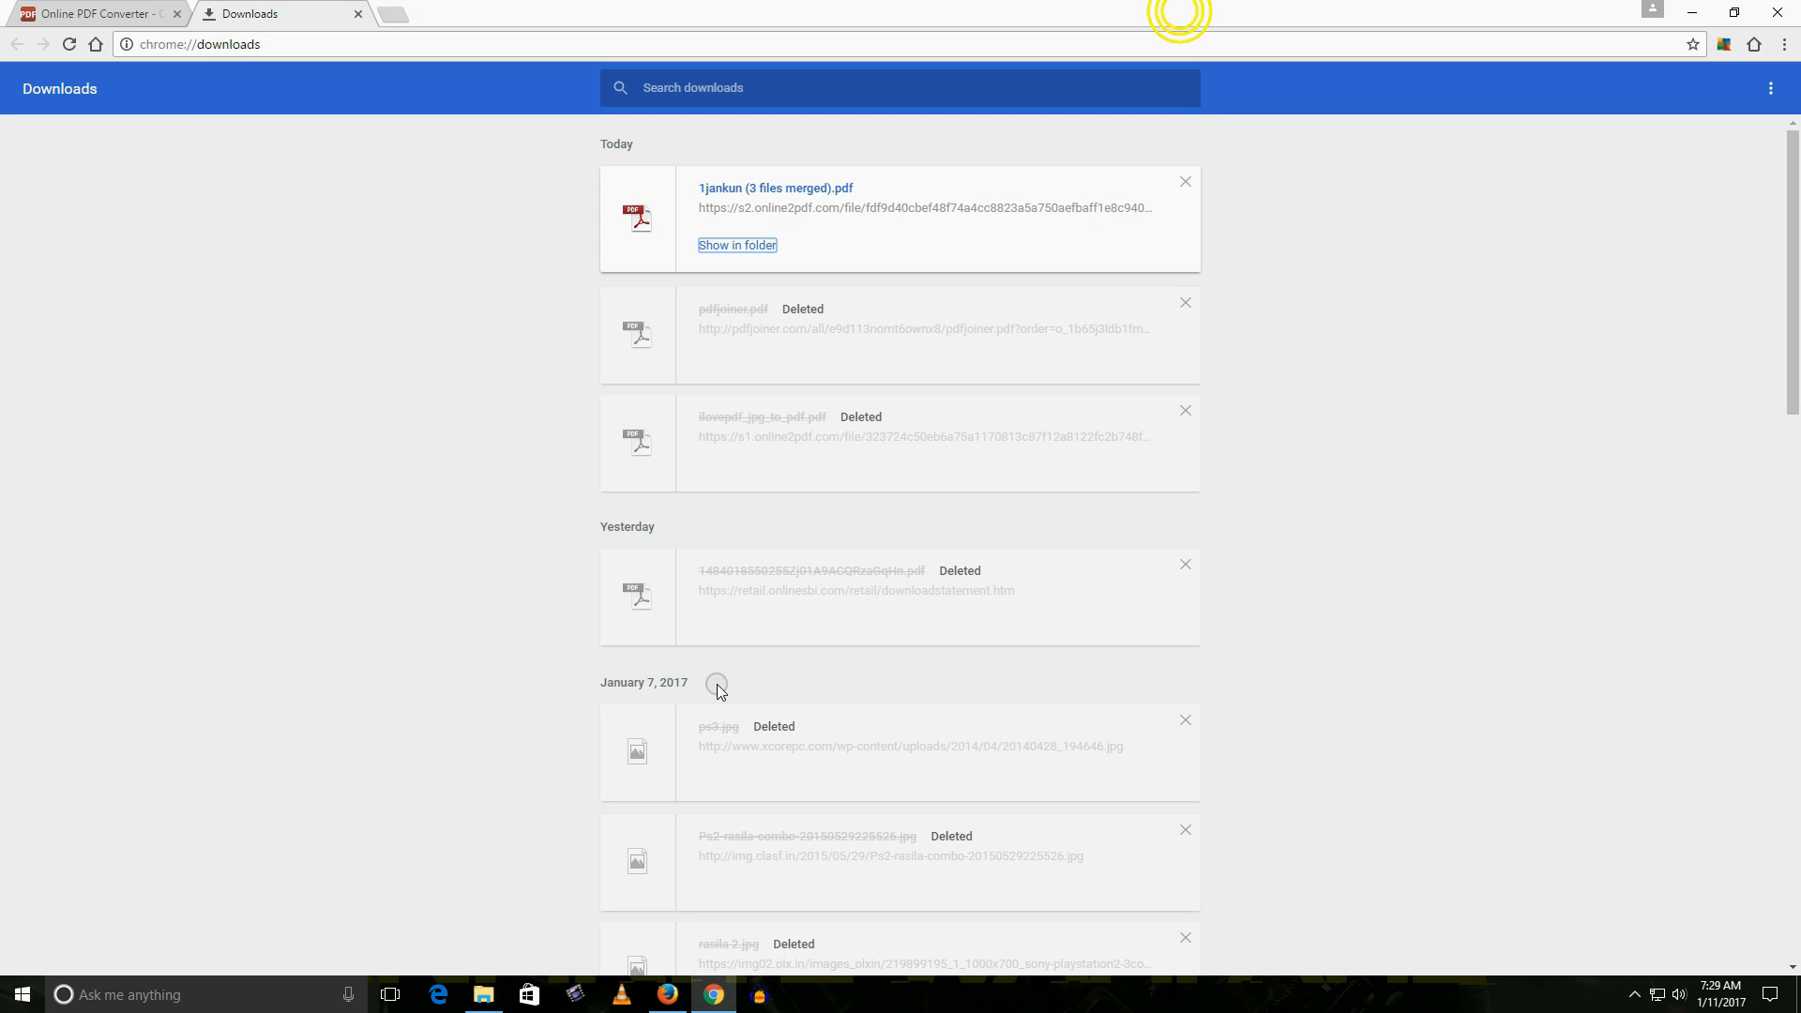
pyautogui.click(484, 994)
pyautogui.rightClick(623, 647)
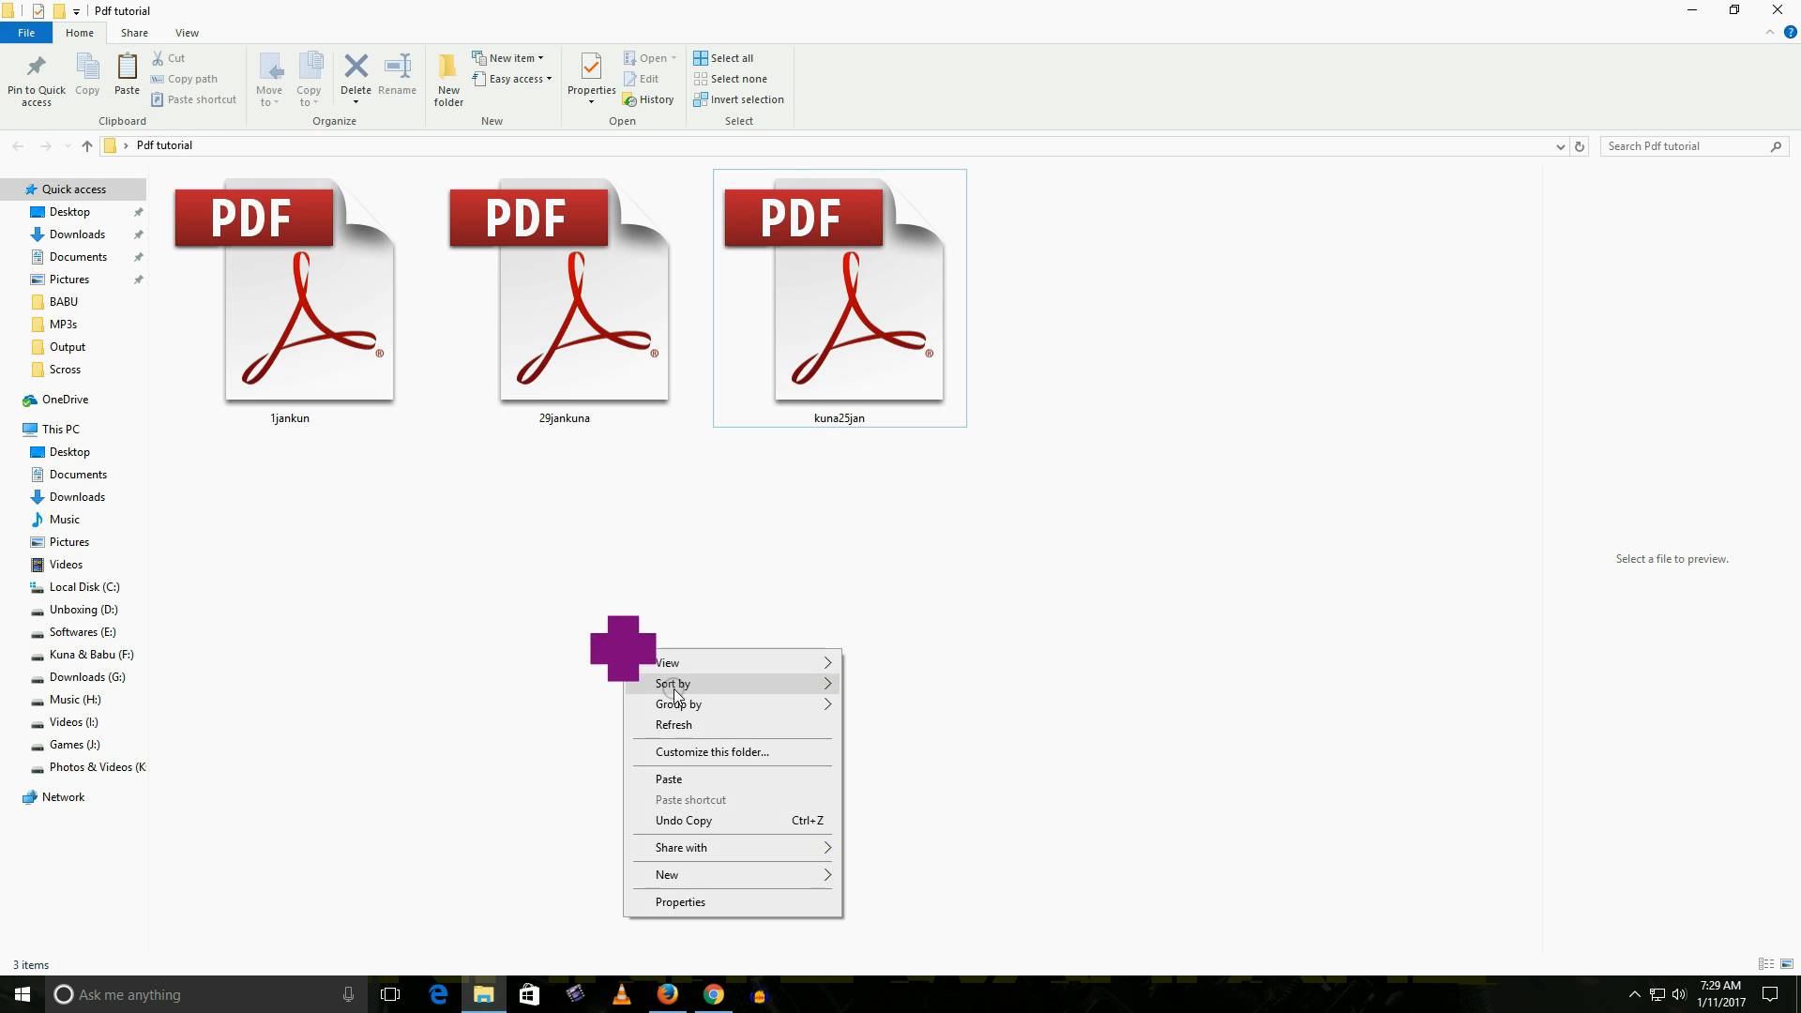
pyautogui.click(692, 777)
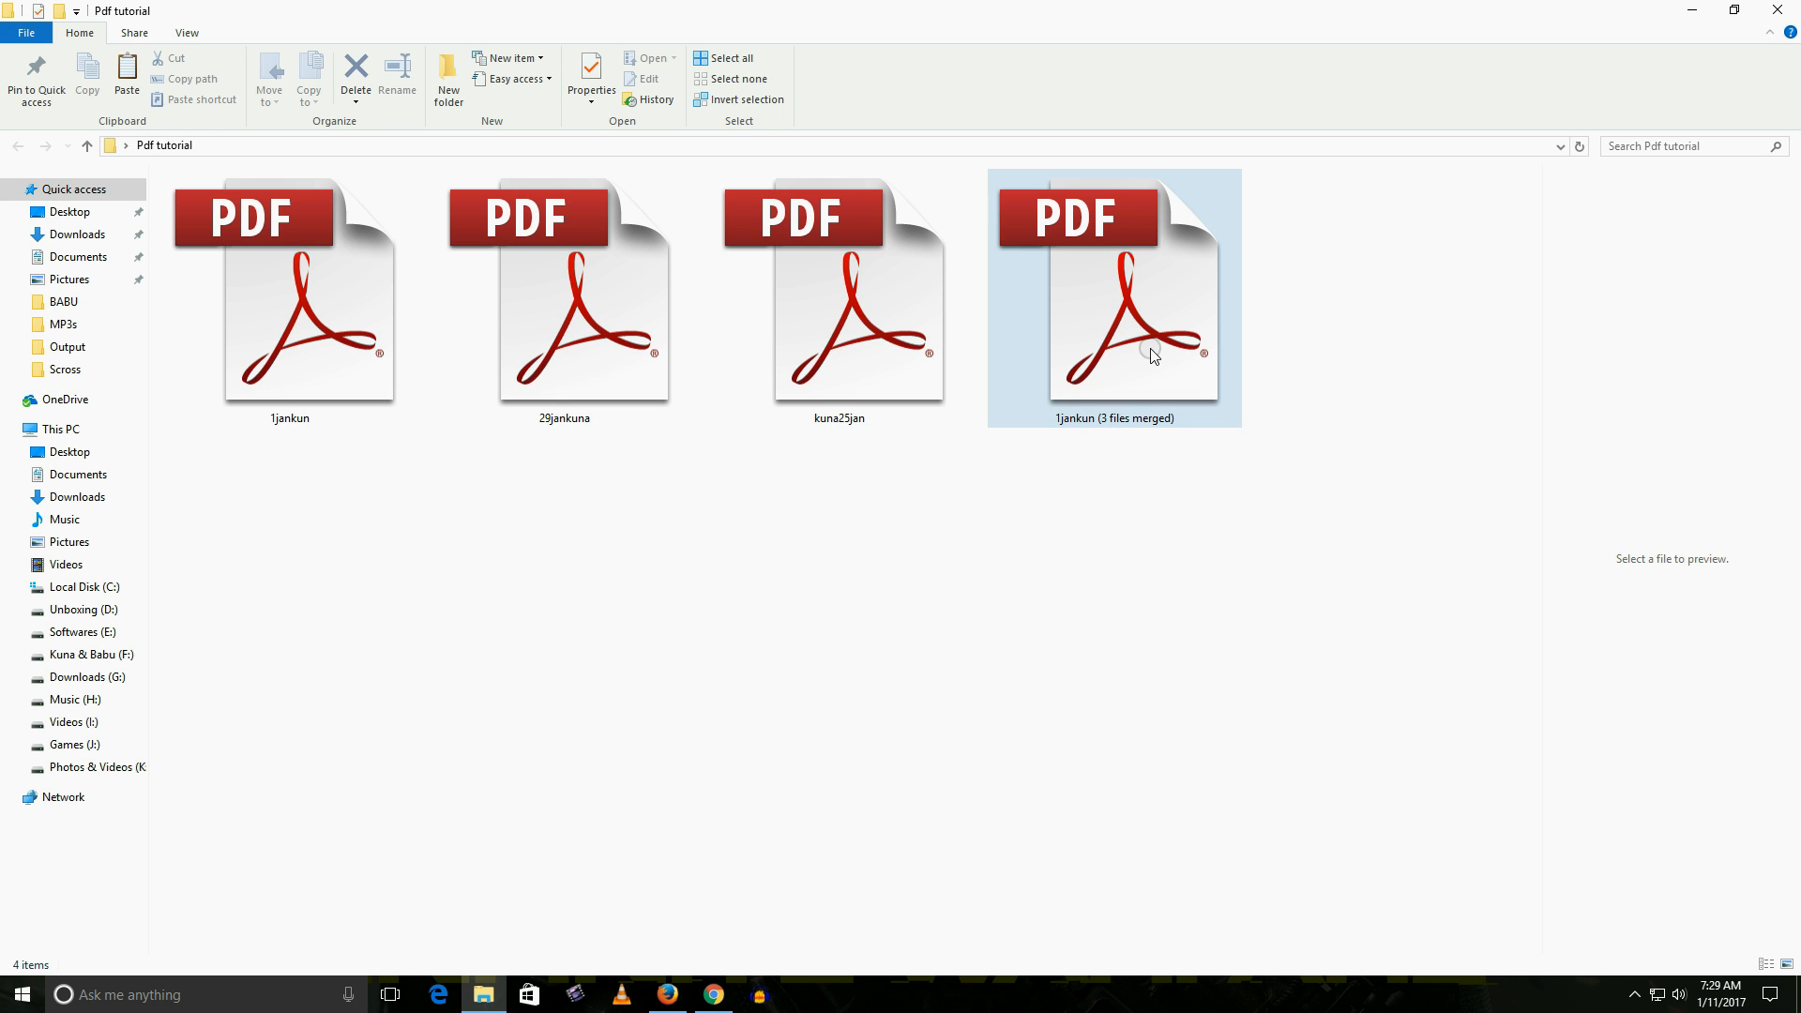
# - Check the combined file size of the three original PDFs in their properties
pyautogui.click(853, 486)
pyautogui.moveTo(883, 460); pyautogui.dragTo(416, 307)
pyautogui.moveTo(391, 367); pyautogui.dragTo(513, 597)
pyautogui.click(513, 599)
pyautogui.moveTo(912, 518); pyautogui.dragTo(319, 272)
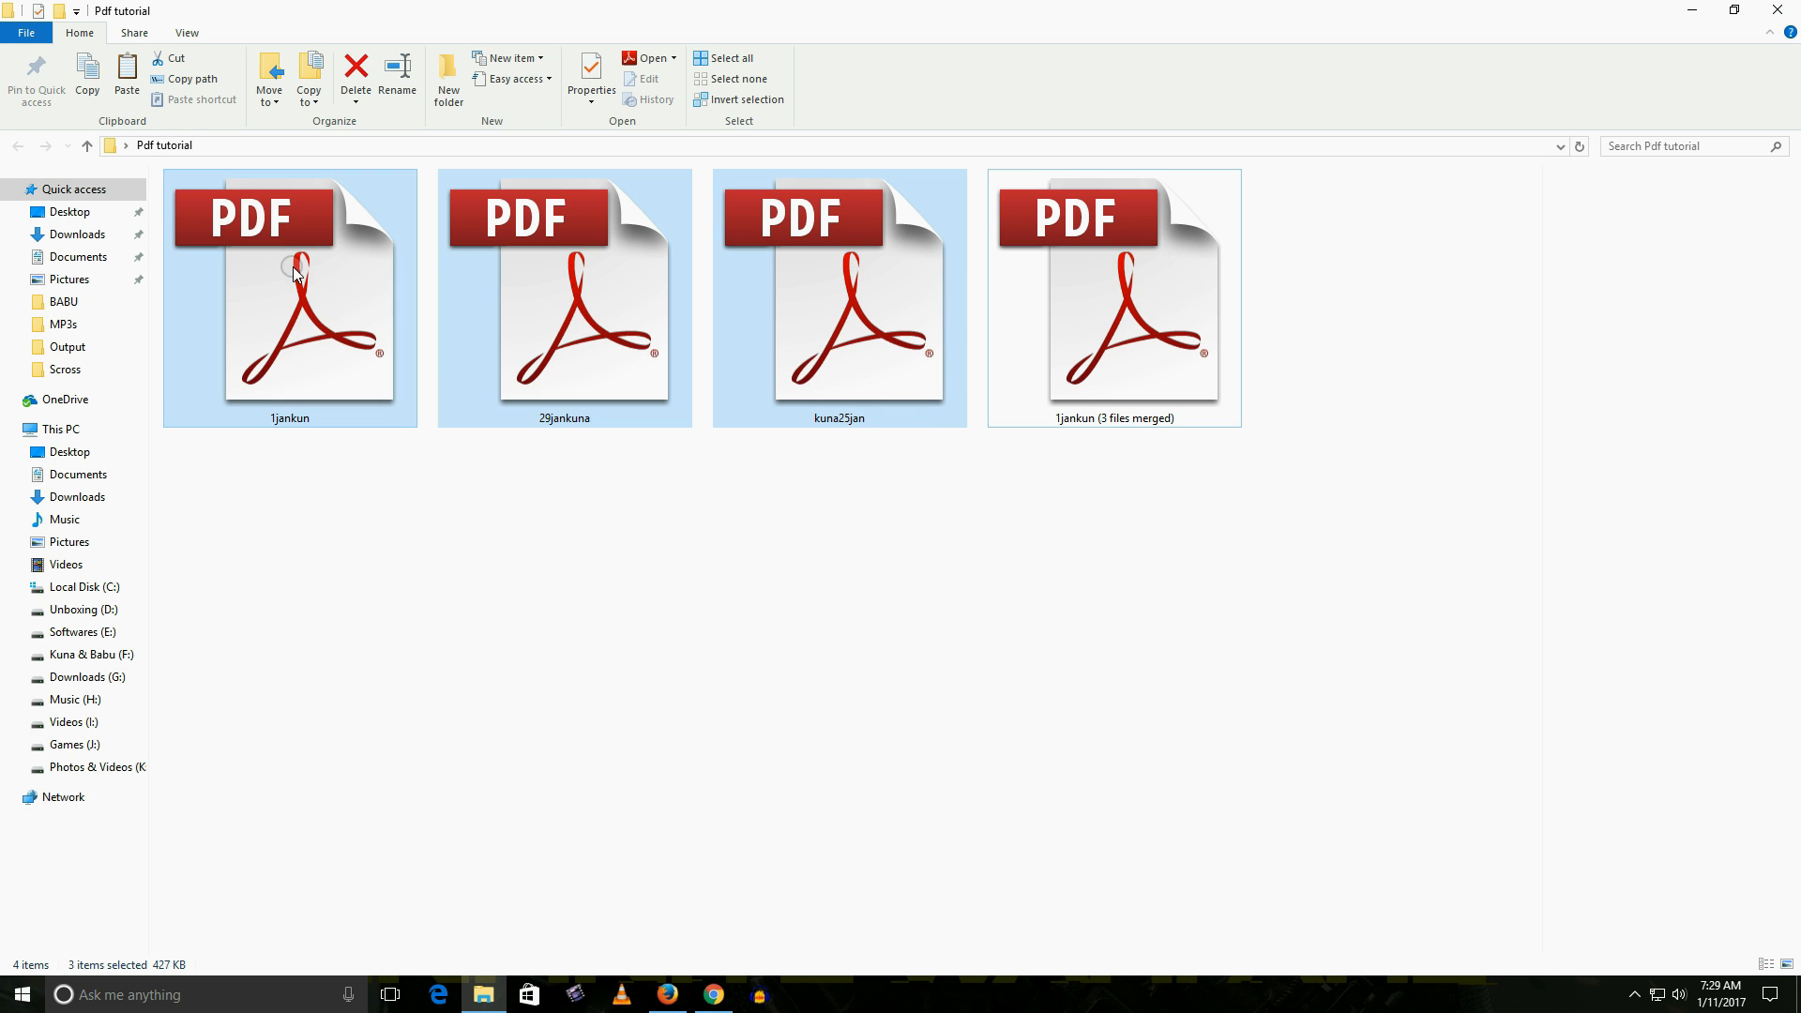
pyautogui.rightClick(560, 336)
pyautogui.click(695, 709)
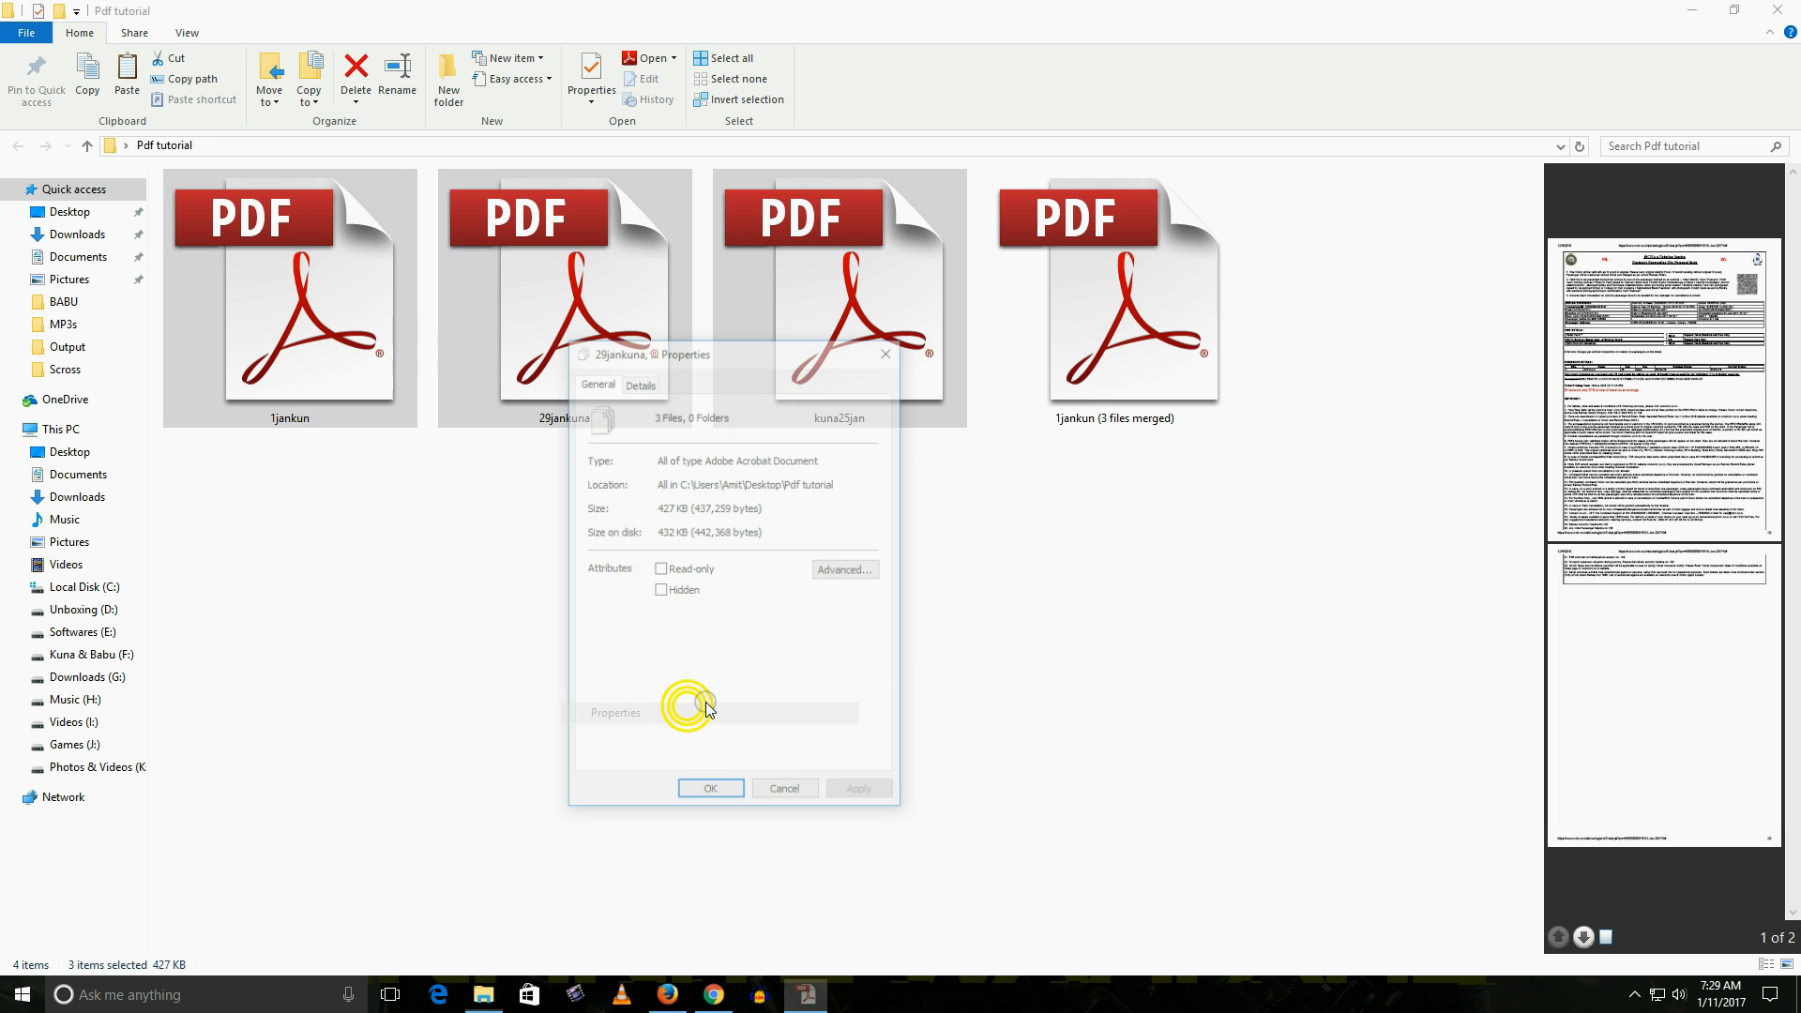
pyautogui.moveTo(656, 512); pyautogui.dragTo(697, 513)
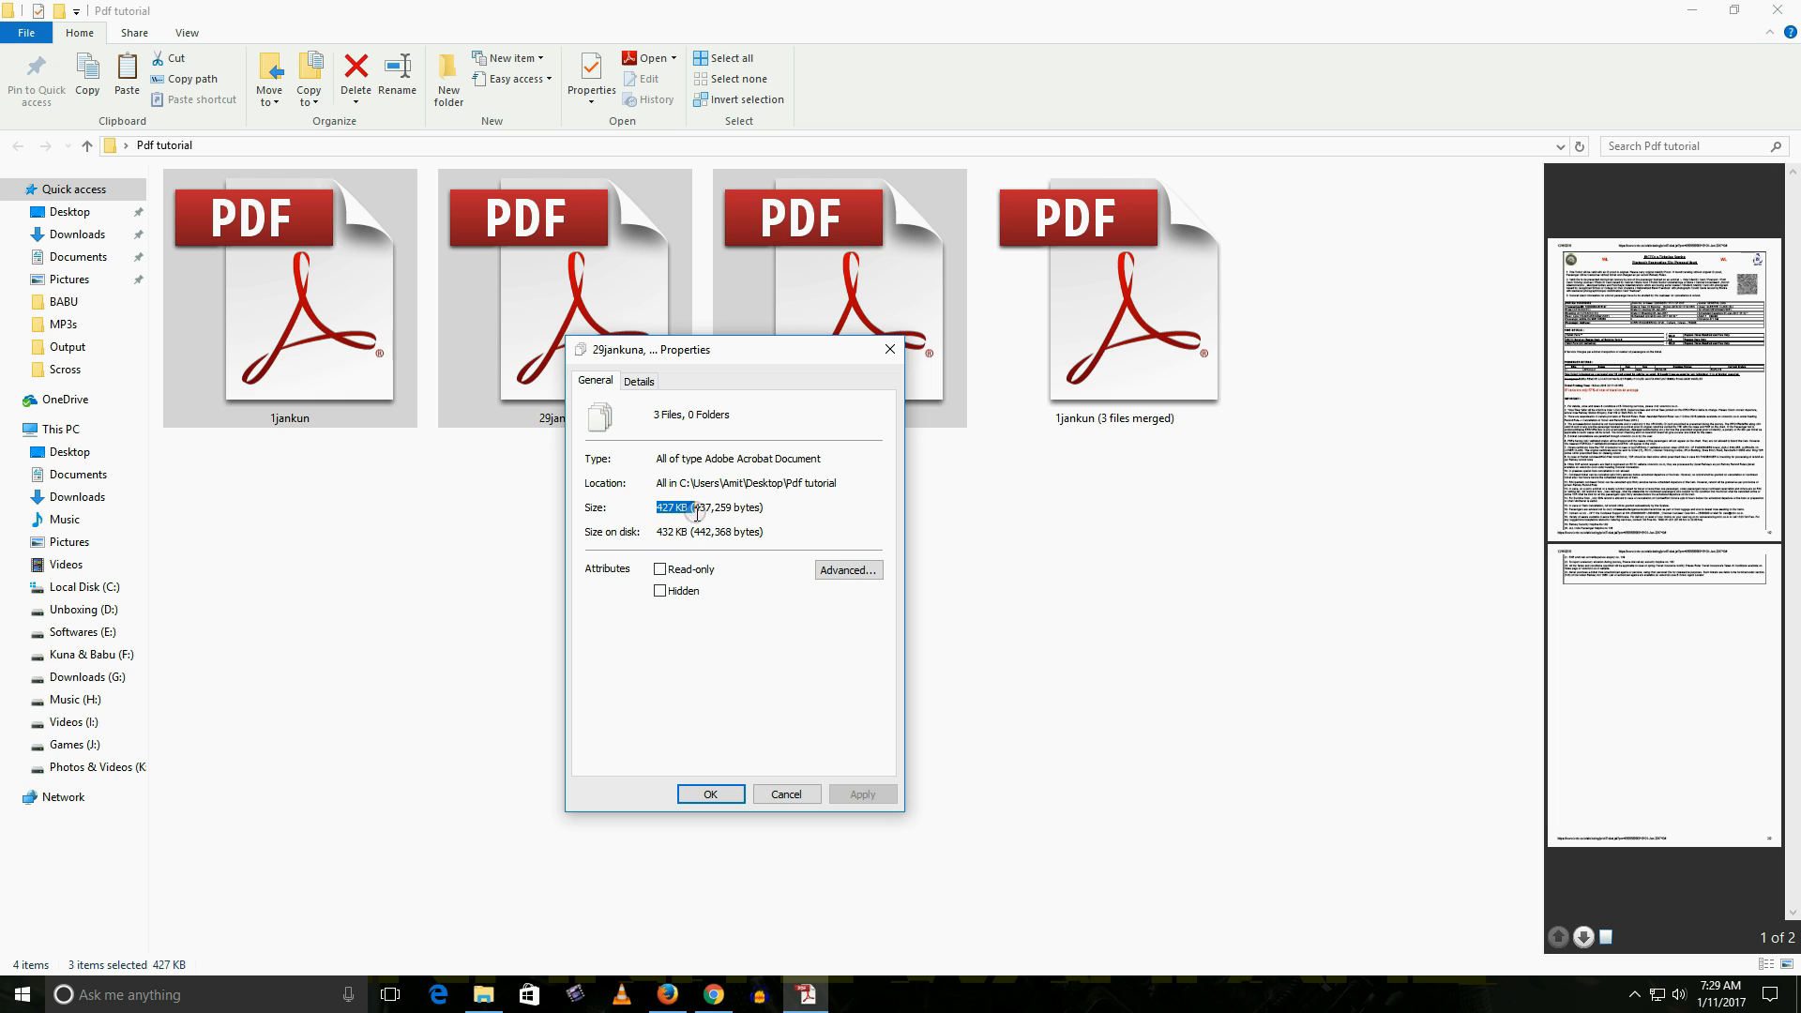
pyautogui.click(748, 797)
pyautogui.click(850, 680)
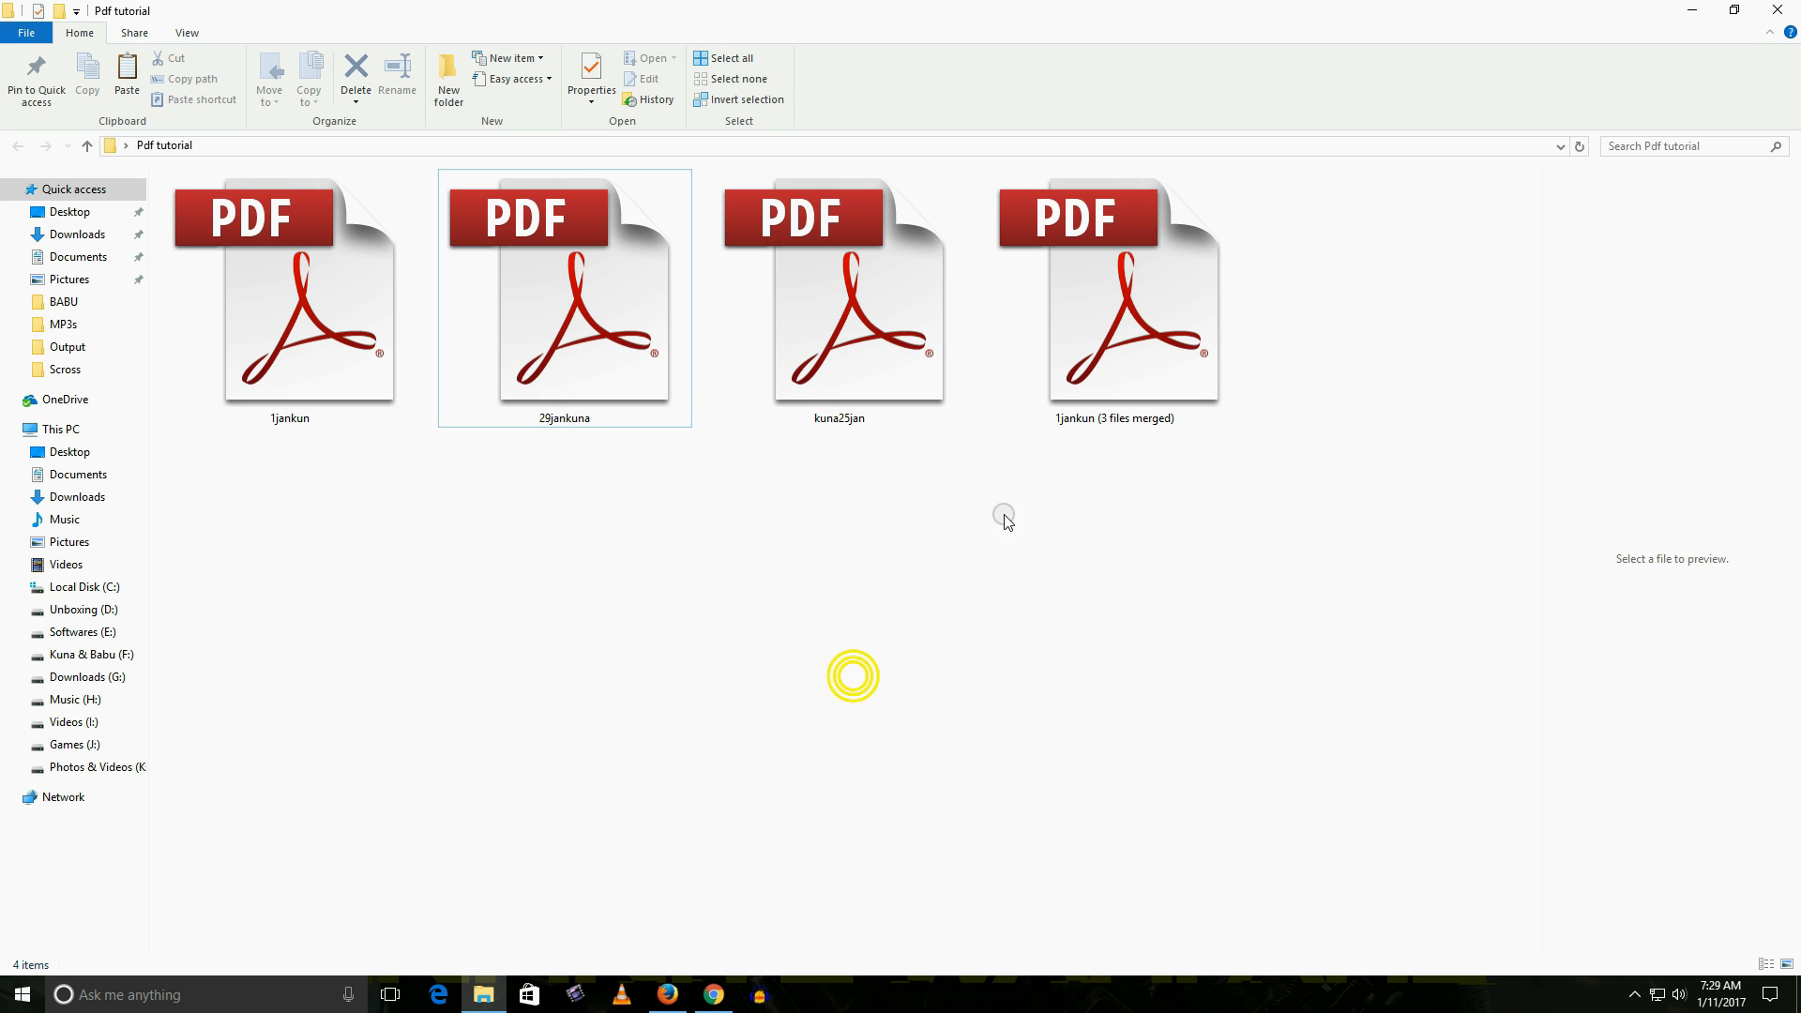
# - Check the file size of the merged PDF in its properties
pyautogui.click(1088, 370)
pyautogui.rightClick(1124, 358)
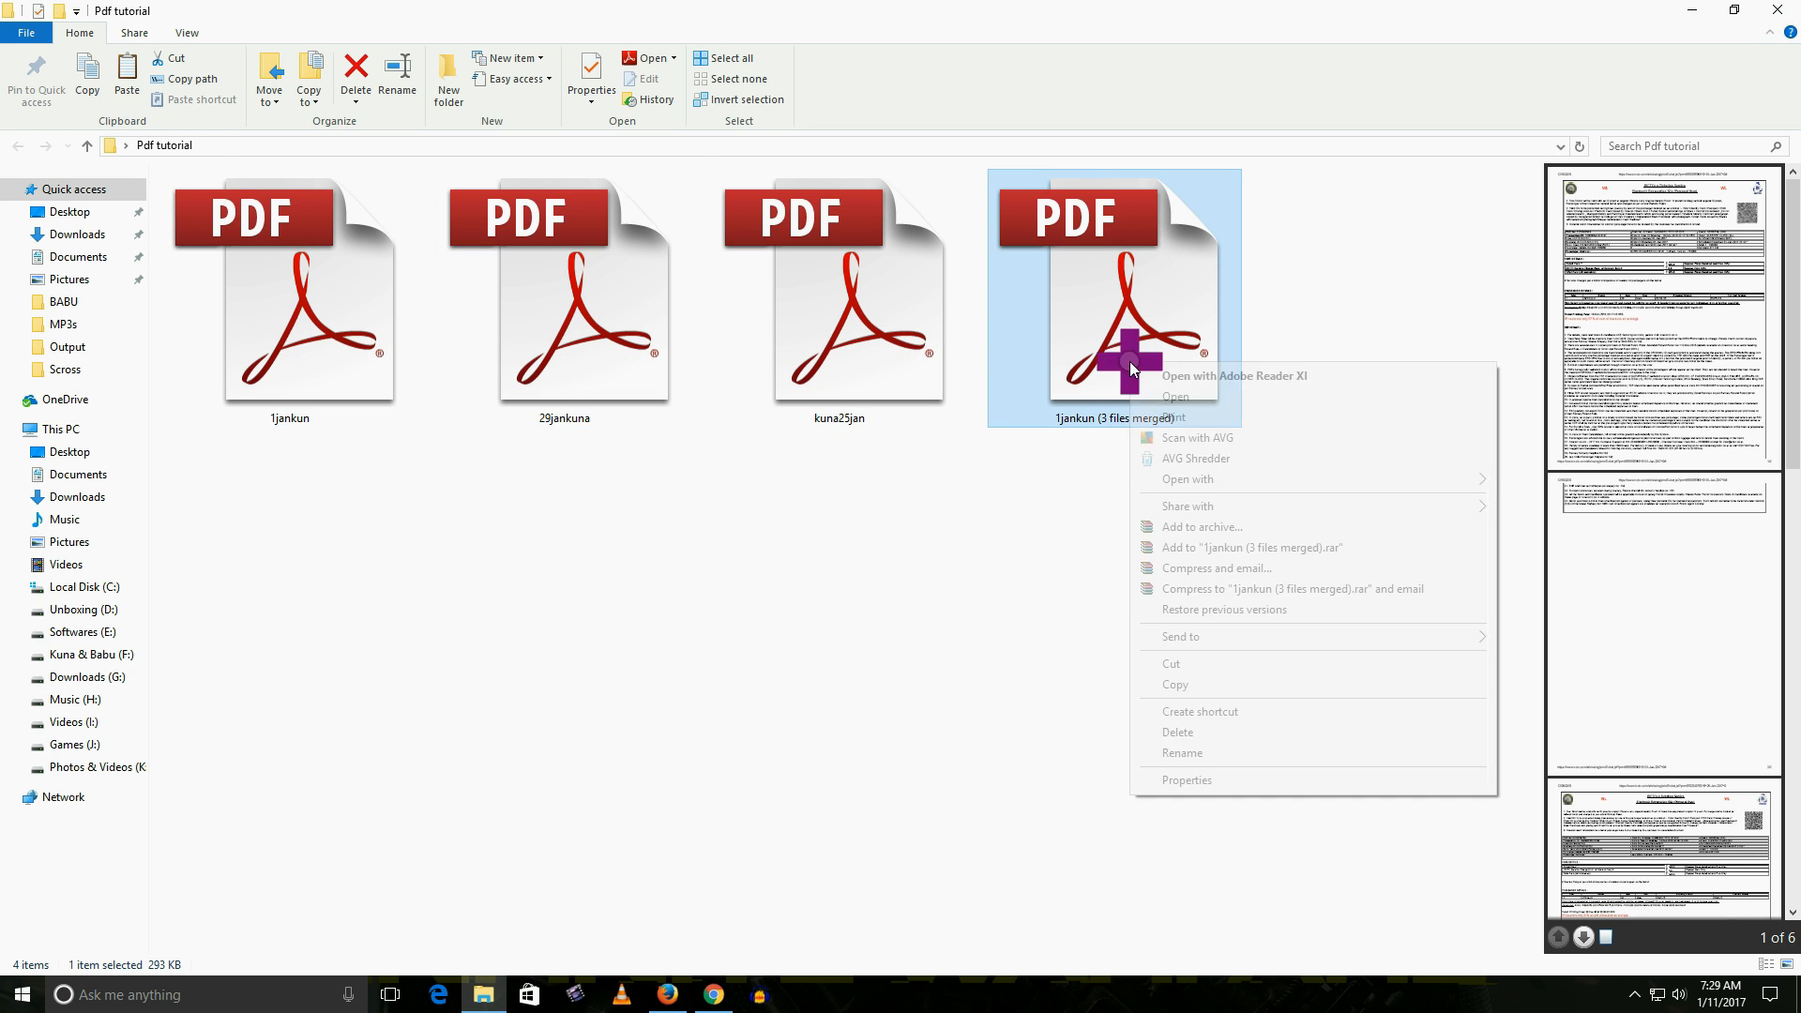
pyautogui.click(1188, 786)
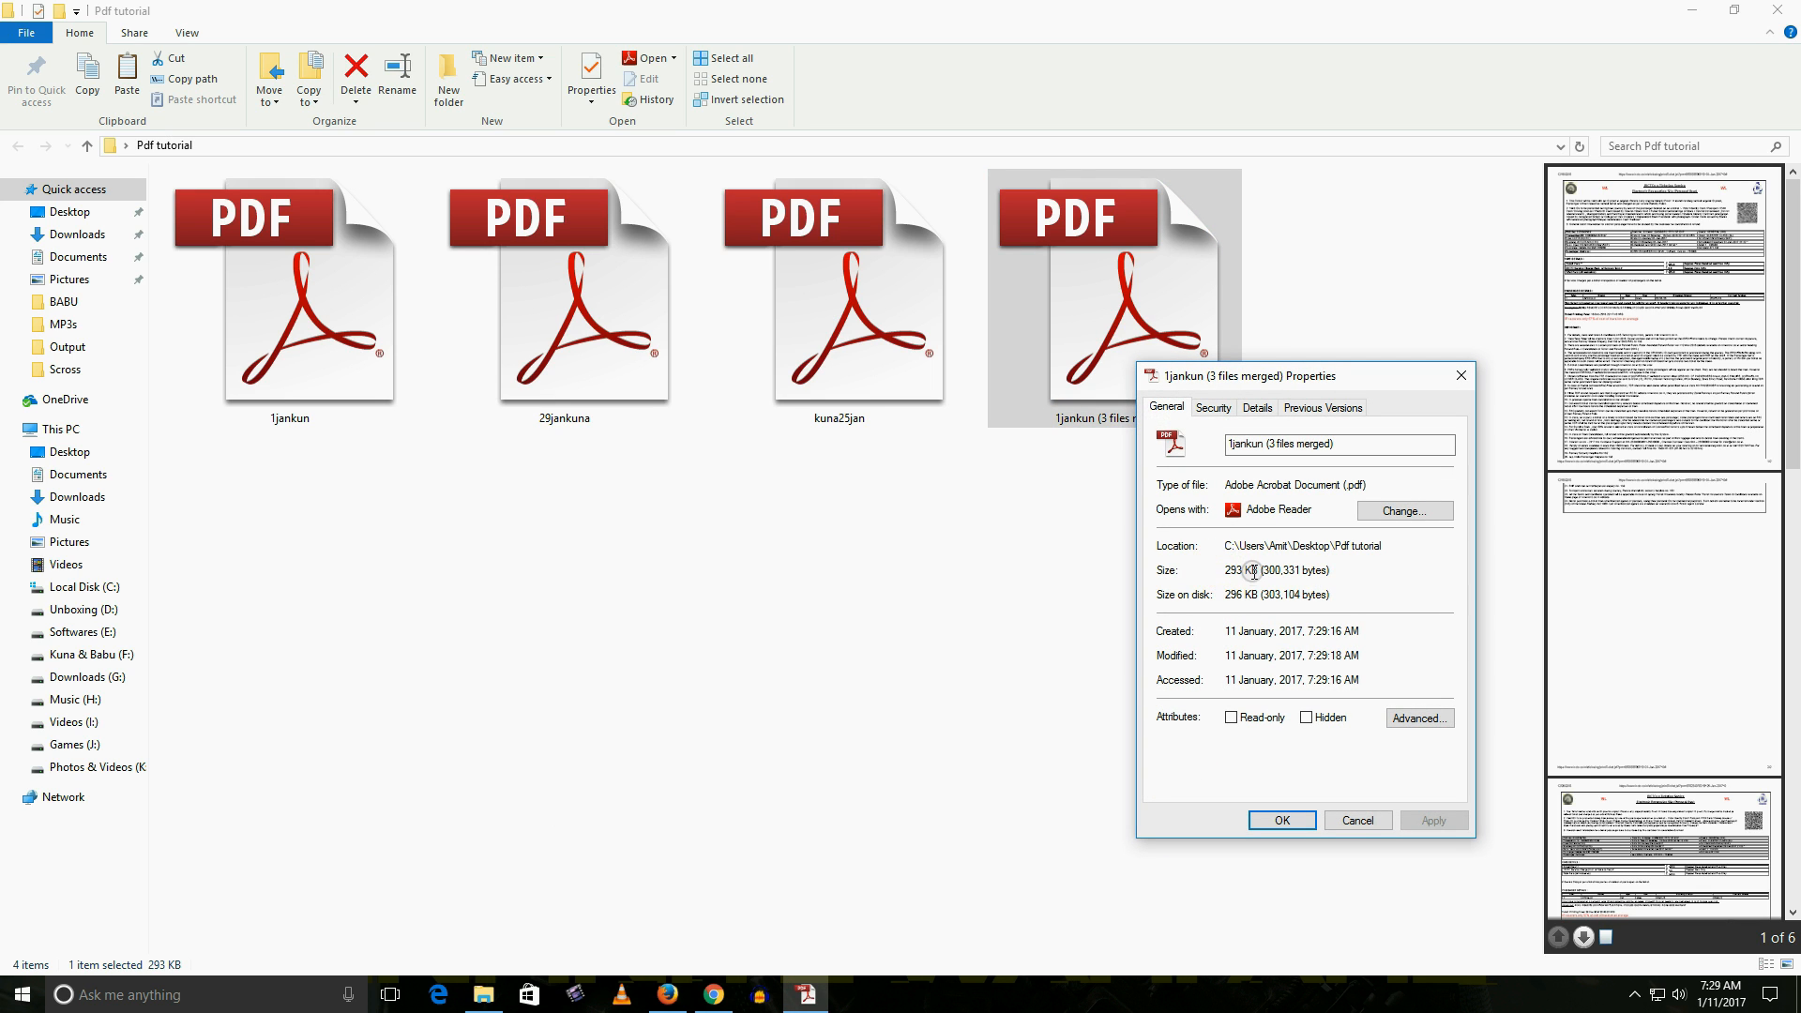
pyautogui.click(1358, 820)
pyautogui.click(999, 534)
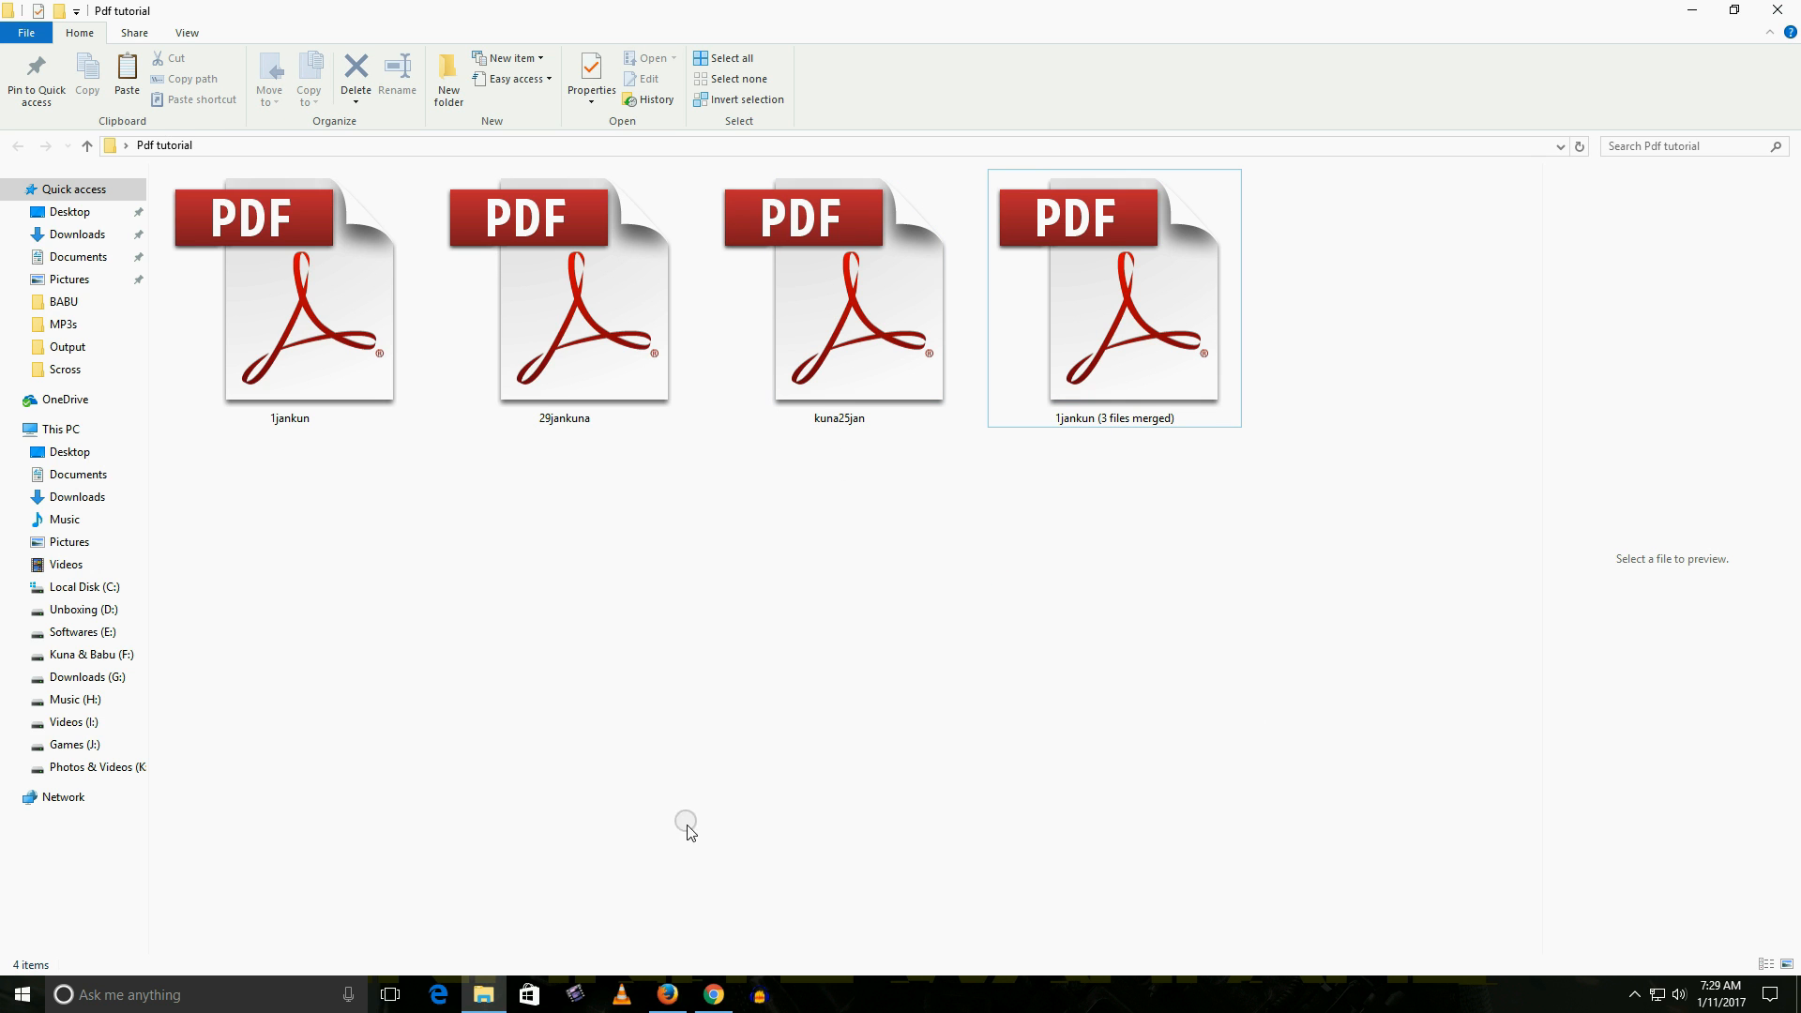
# - Switch back to Chrome and return to the converter's file settings, keeping the Merge files mode
pyautogui.click(715, 994)
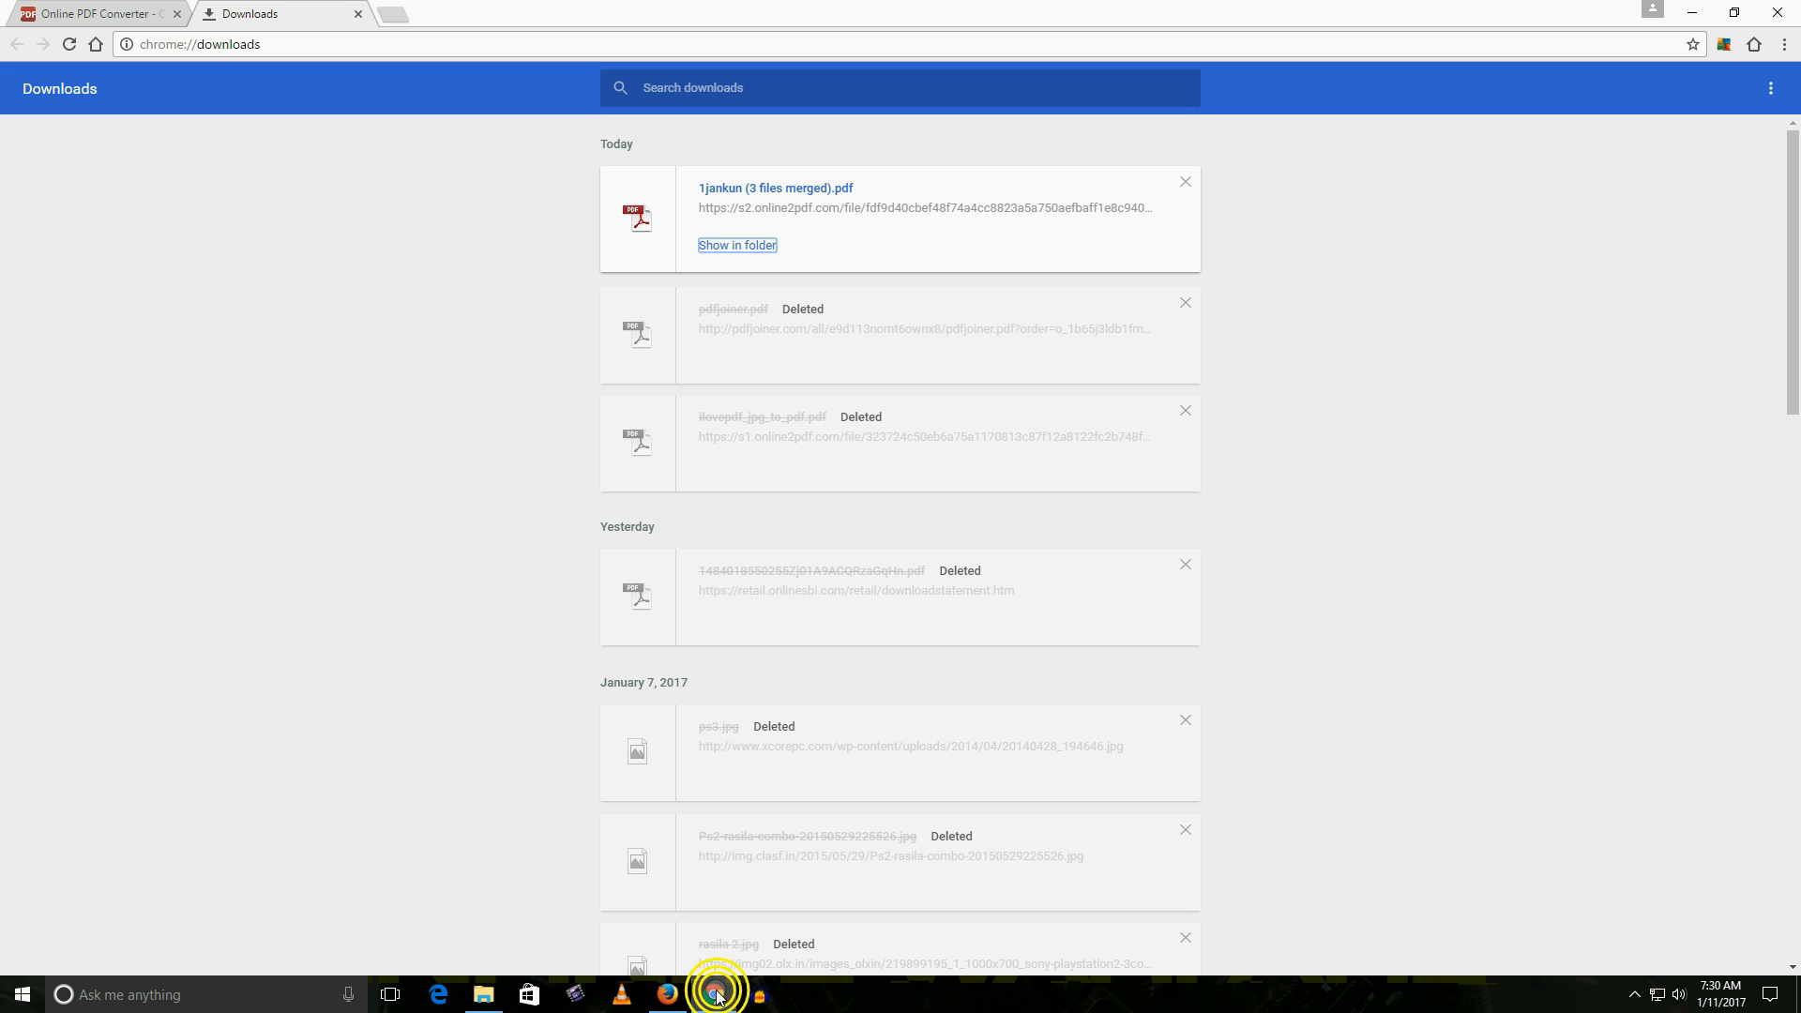
pyautogui.click(103, 13)
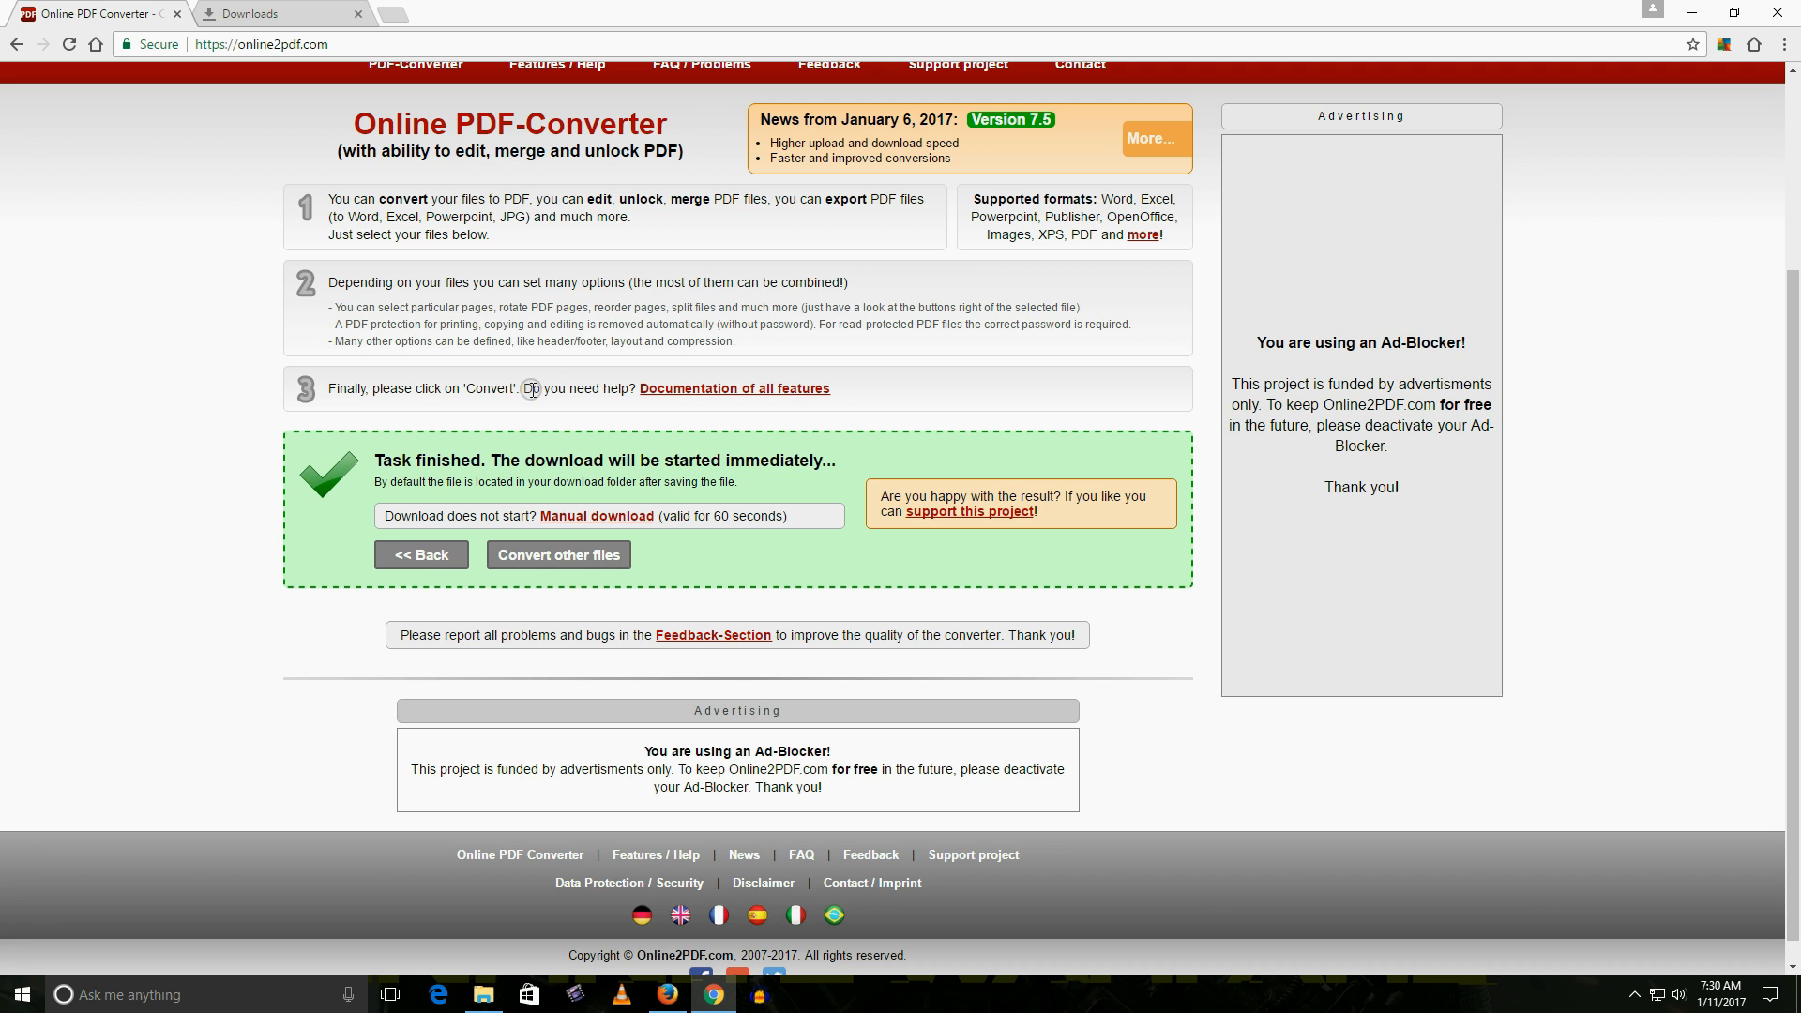
pyautogui.click(447, 553)
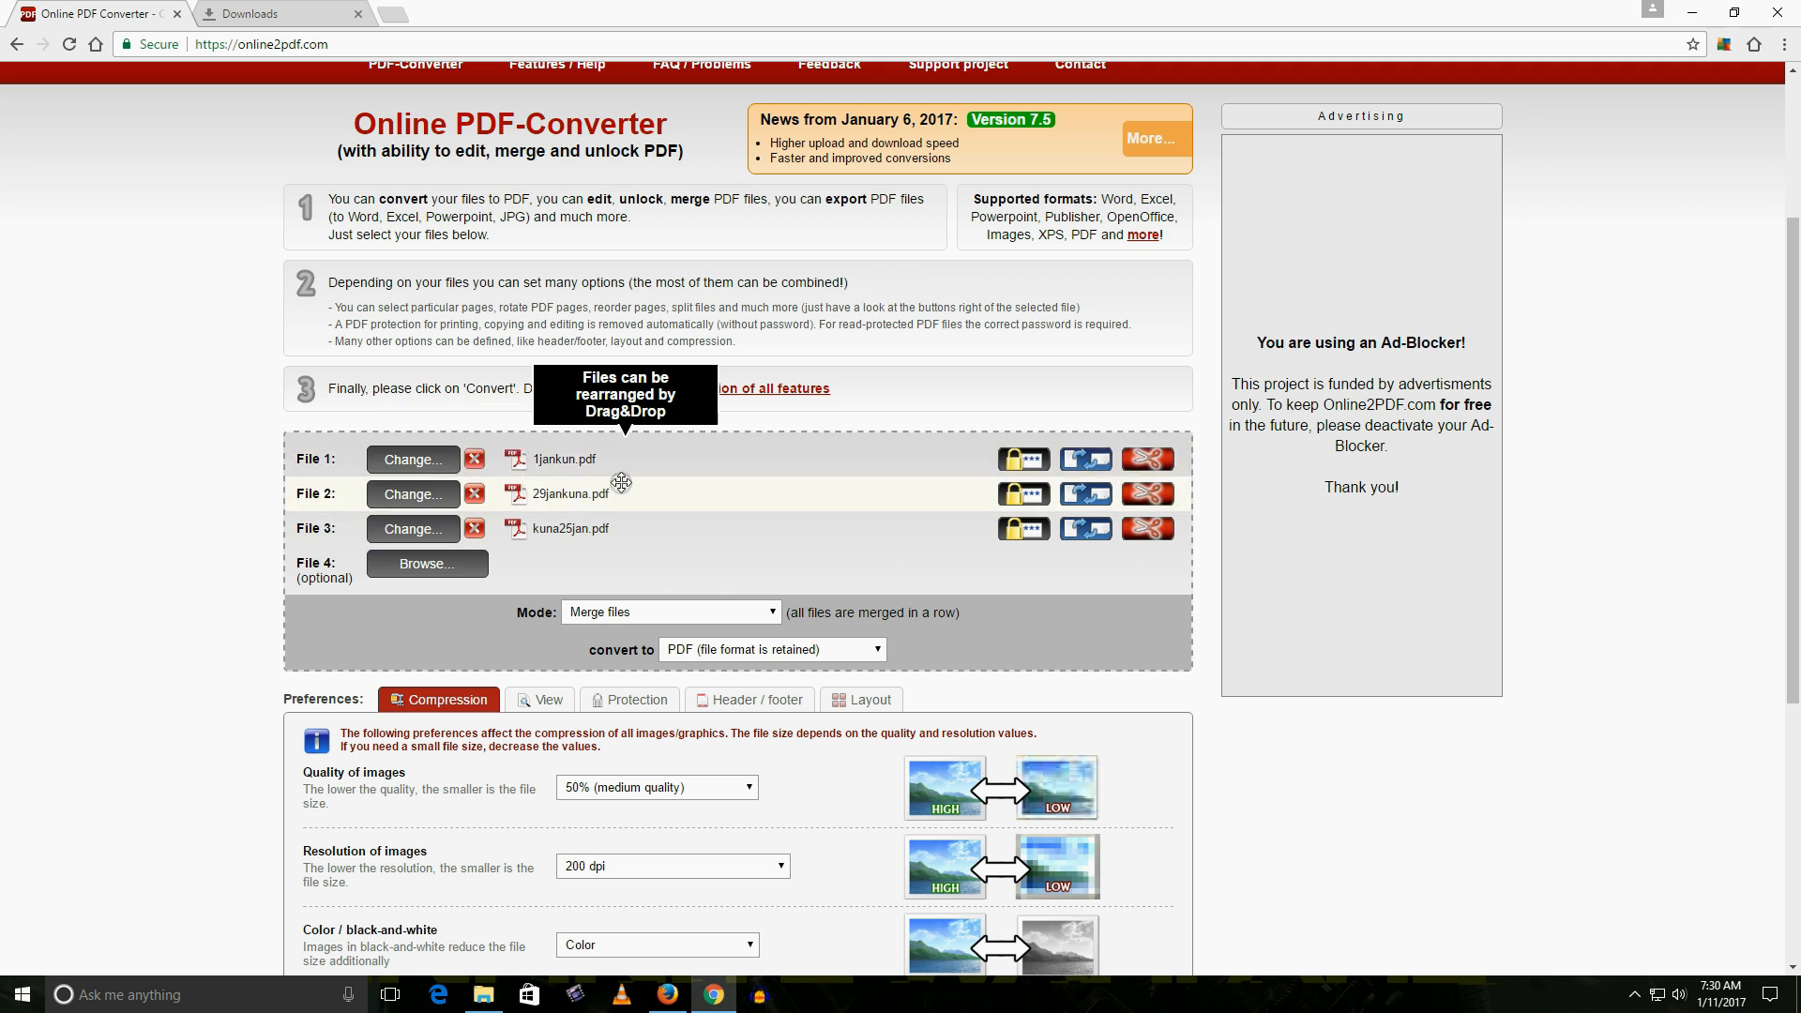
pyautogui.click(647, 612)
pyautogui.click(641, 640)
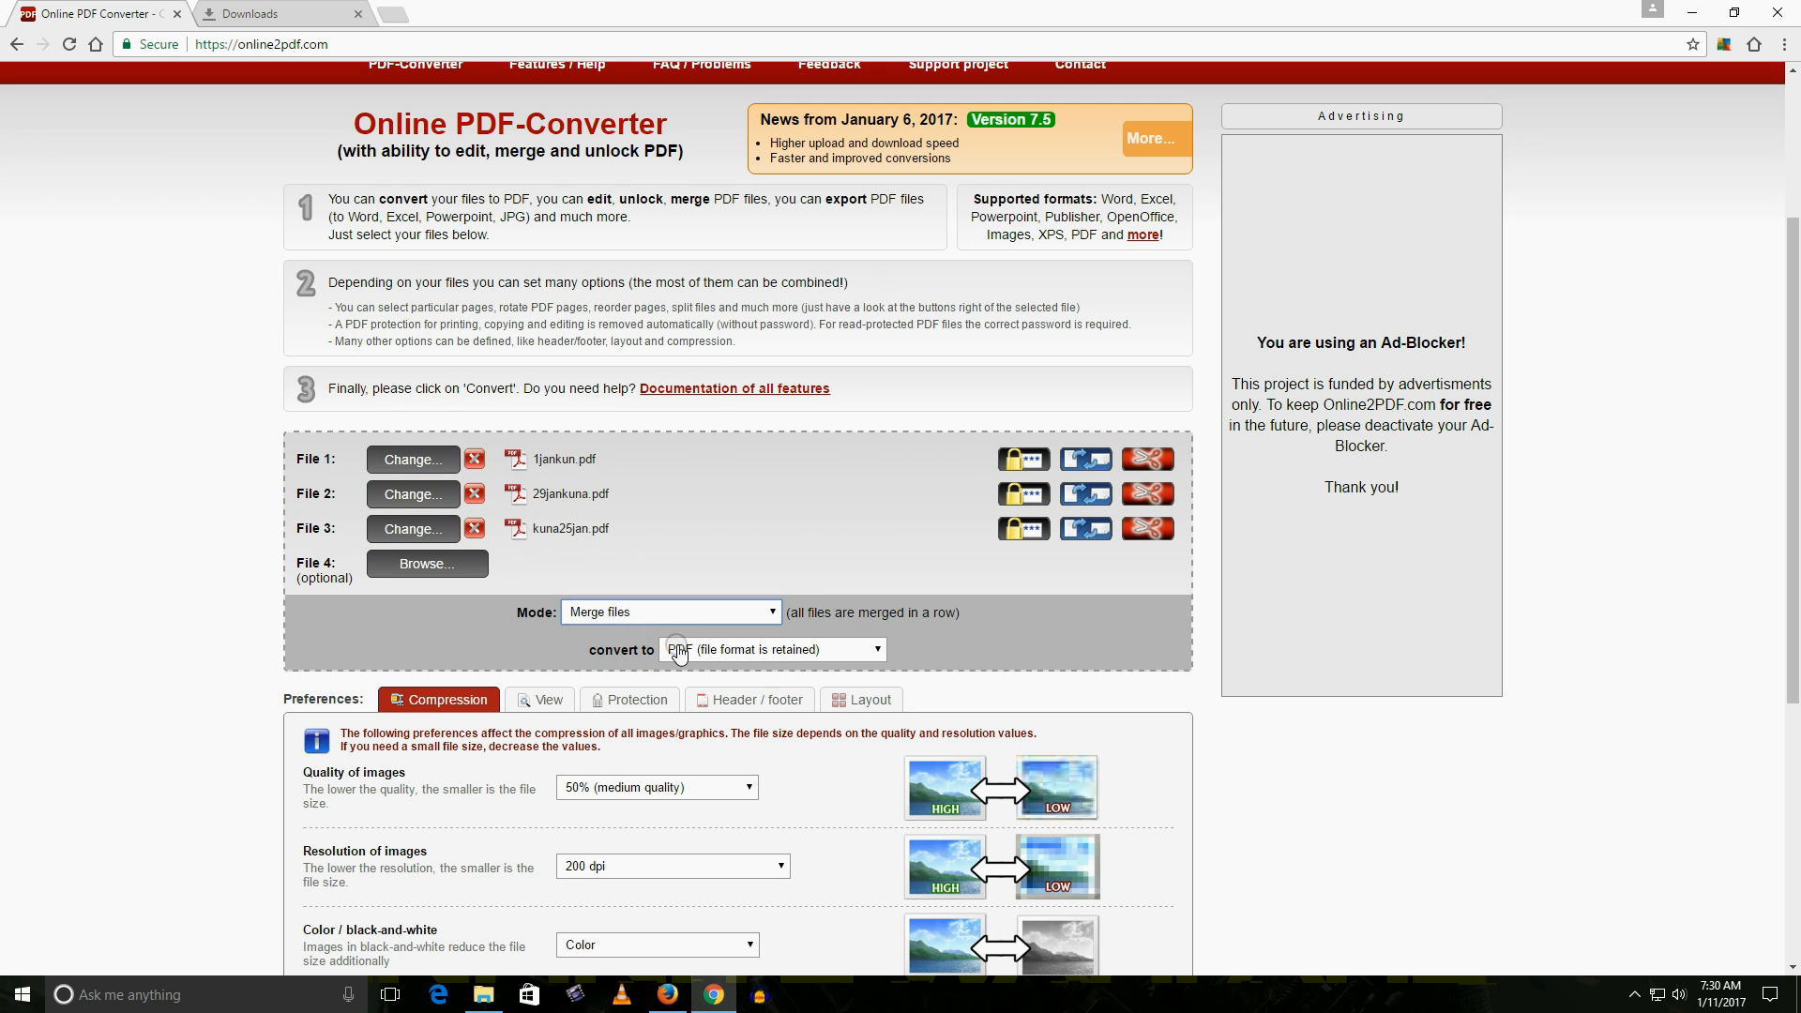
# - Set the image quality to 80% (Standard, optimal quality)
pyautogui.click(657, 787)
pyautogui.scroll(-1, 663, 776)
pyautogui.click(651, 696)
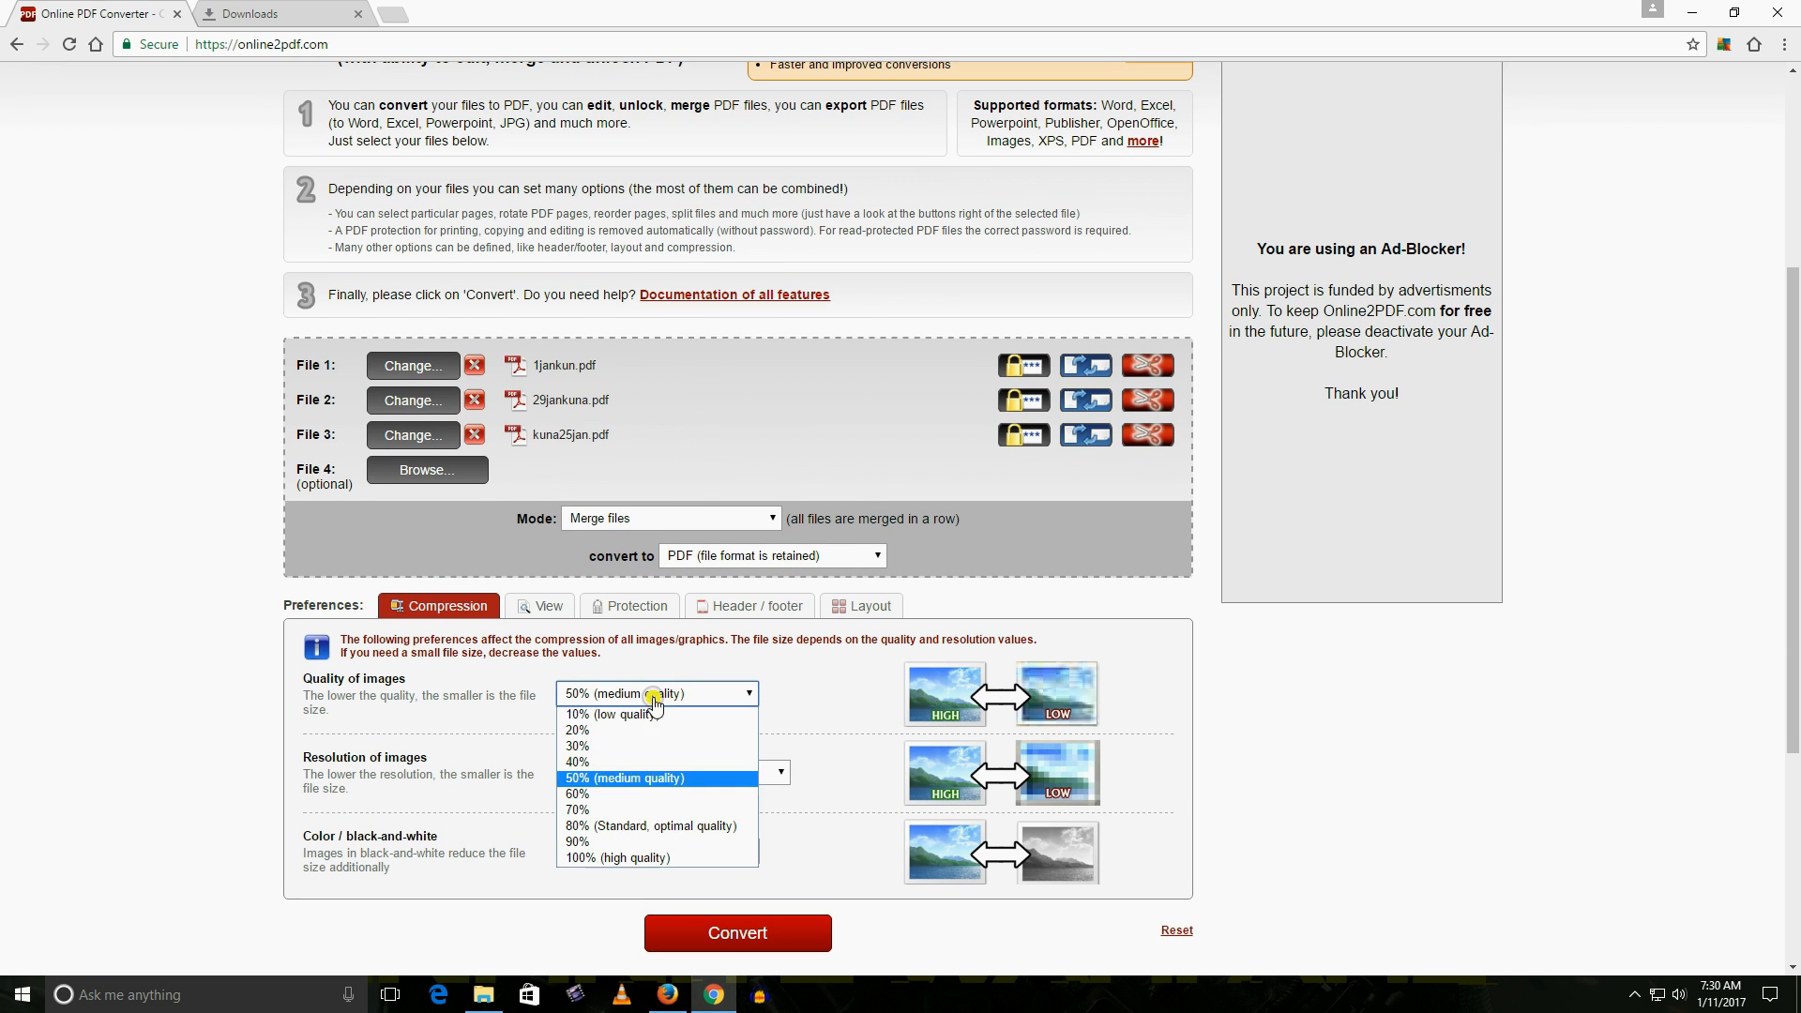
pyautogui.click(680, 827)
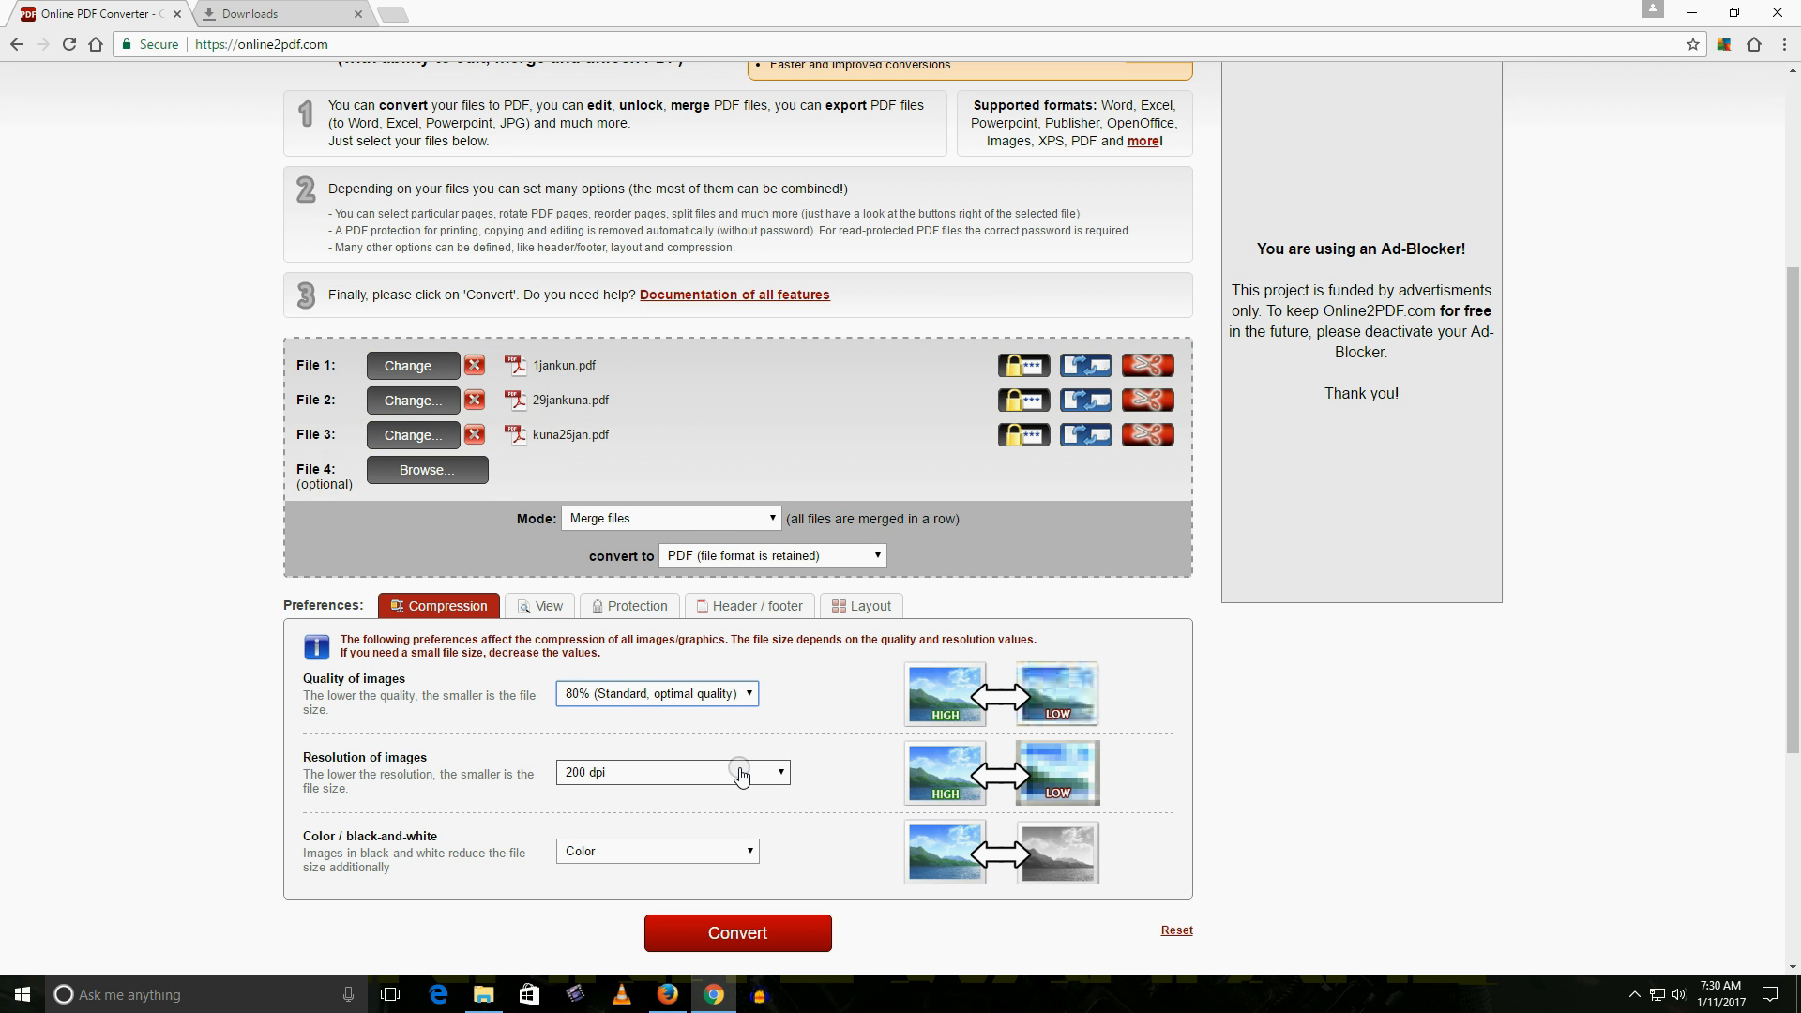
pyautogui.scroll(-4, 676, 683)
pyautogui.scroll(8, 673, 681)
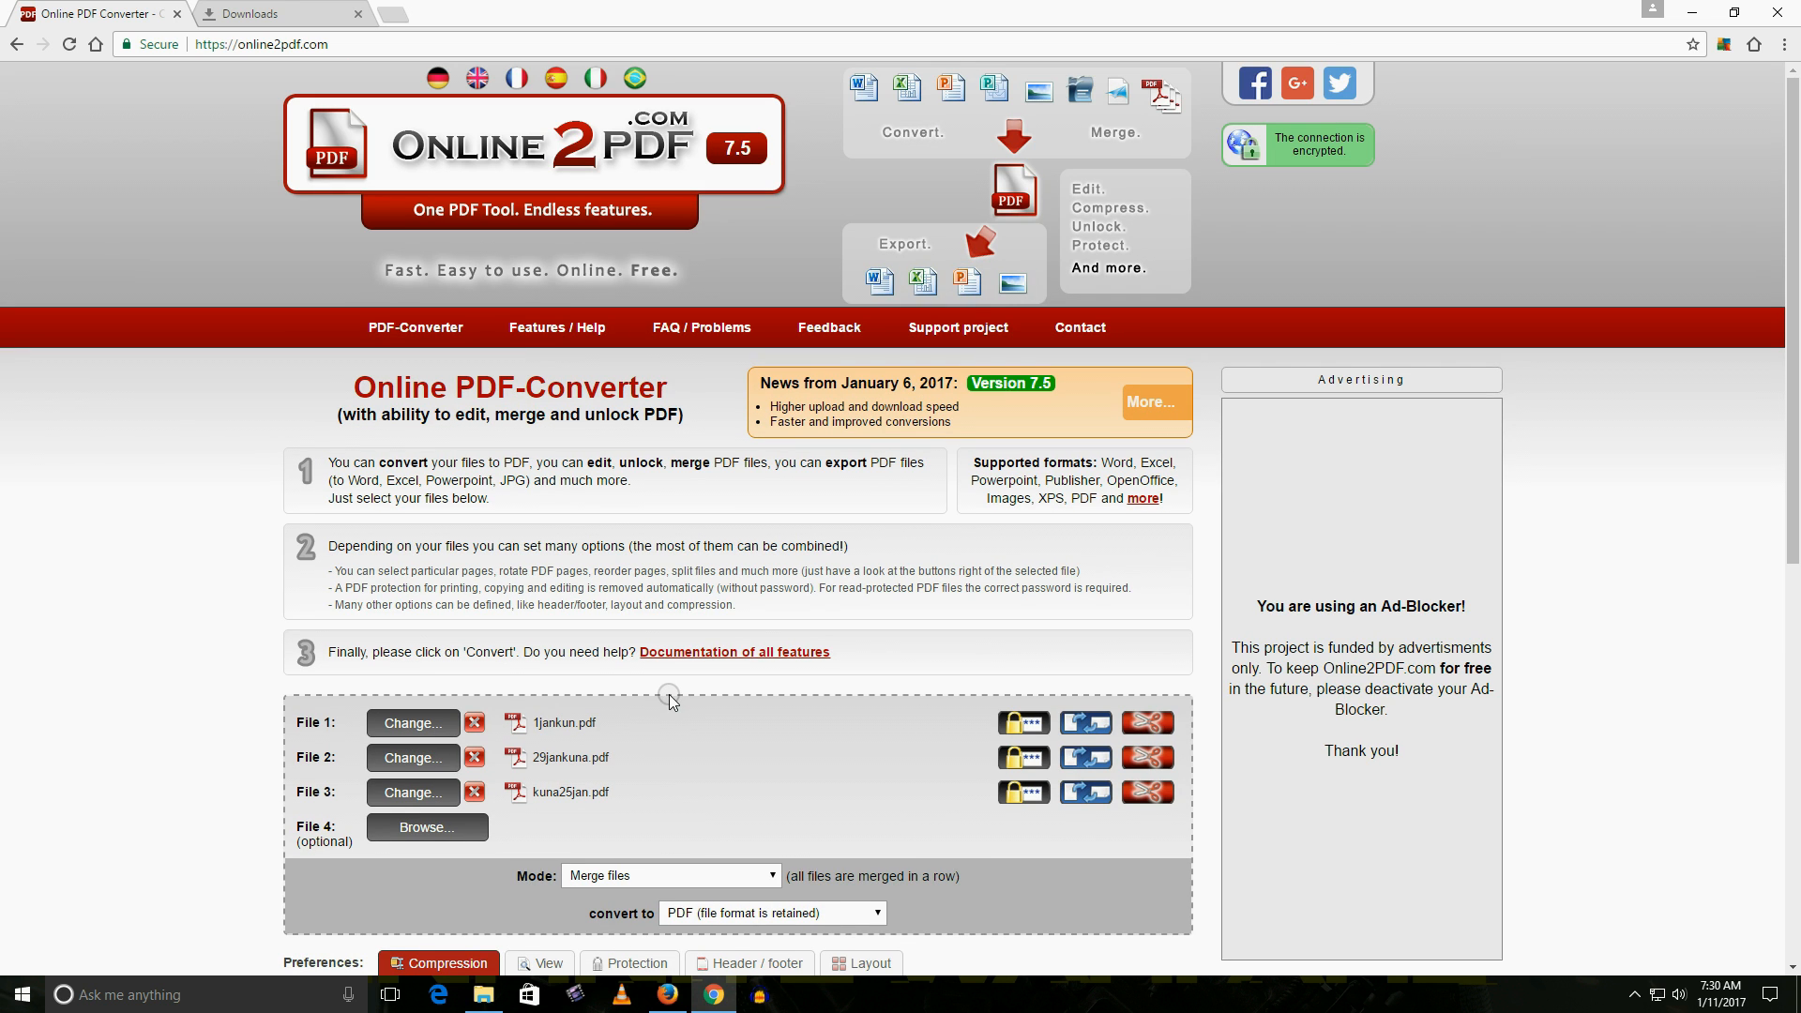
pyautogui.scroll(-1, 659, 685)
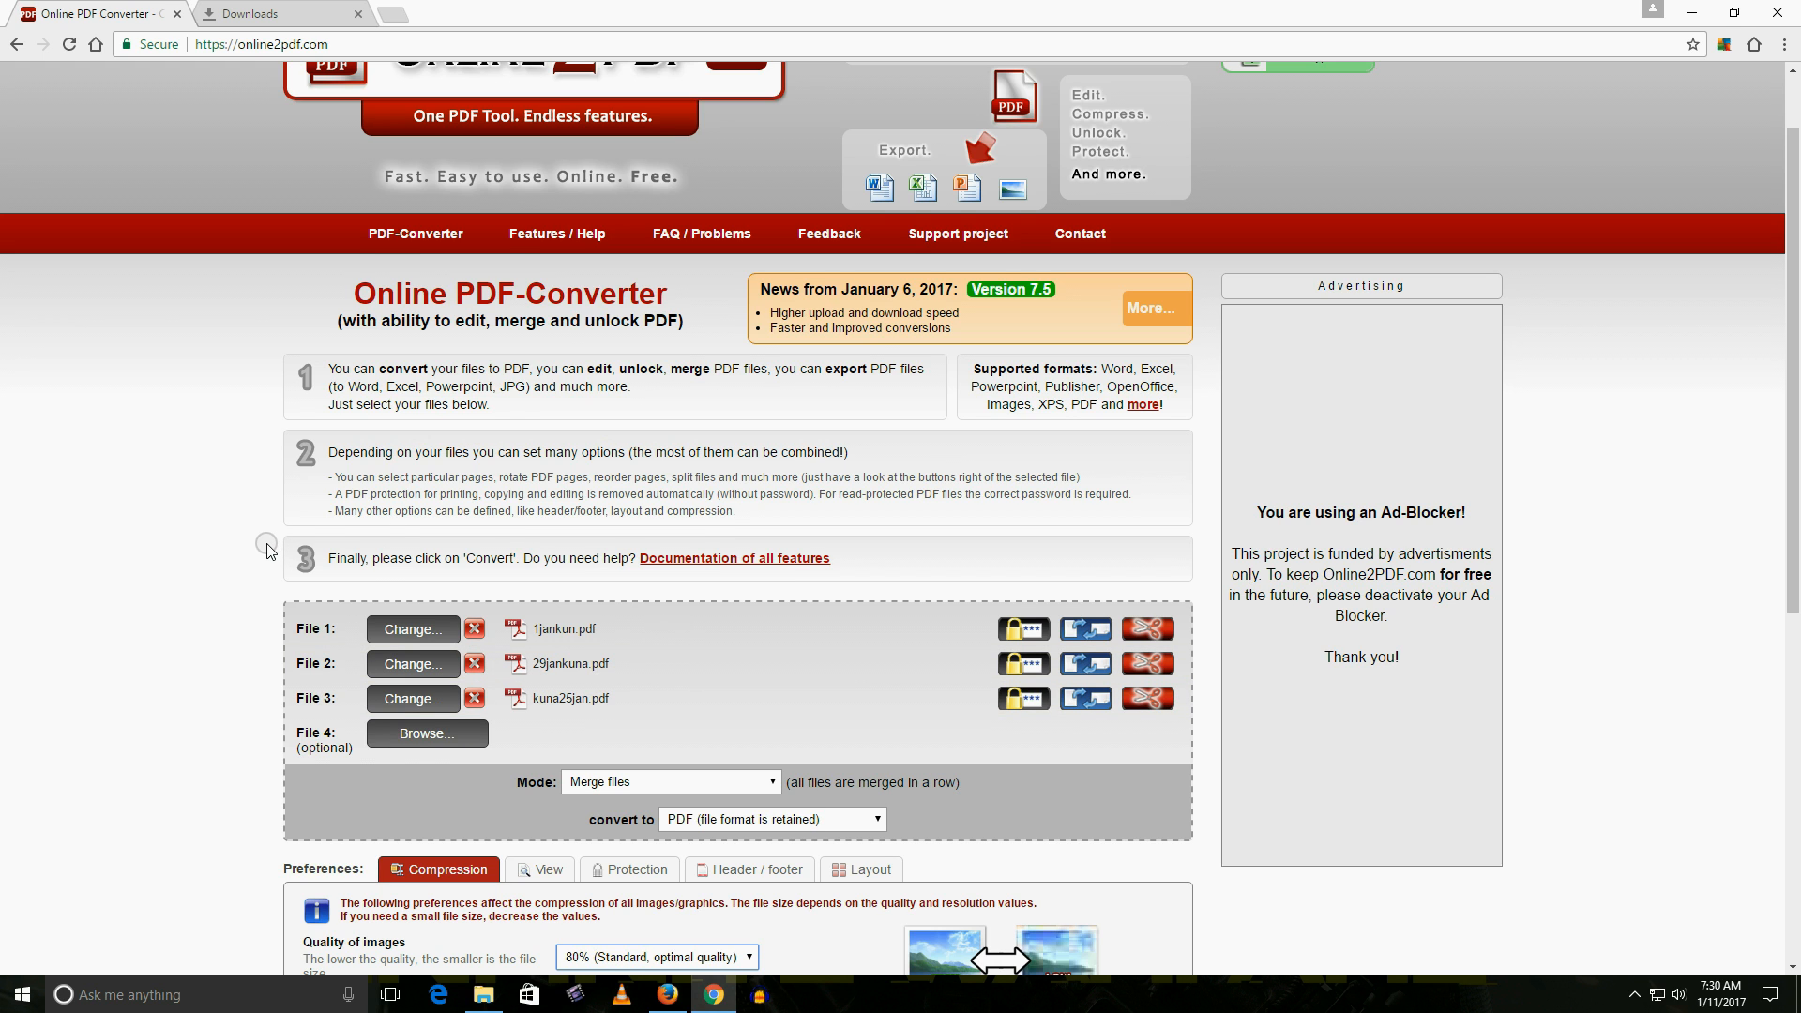
pyautogui.scroll(-1, 268, 552)
pyautogui.scroll(-1, 268, 552)
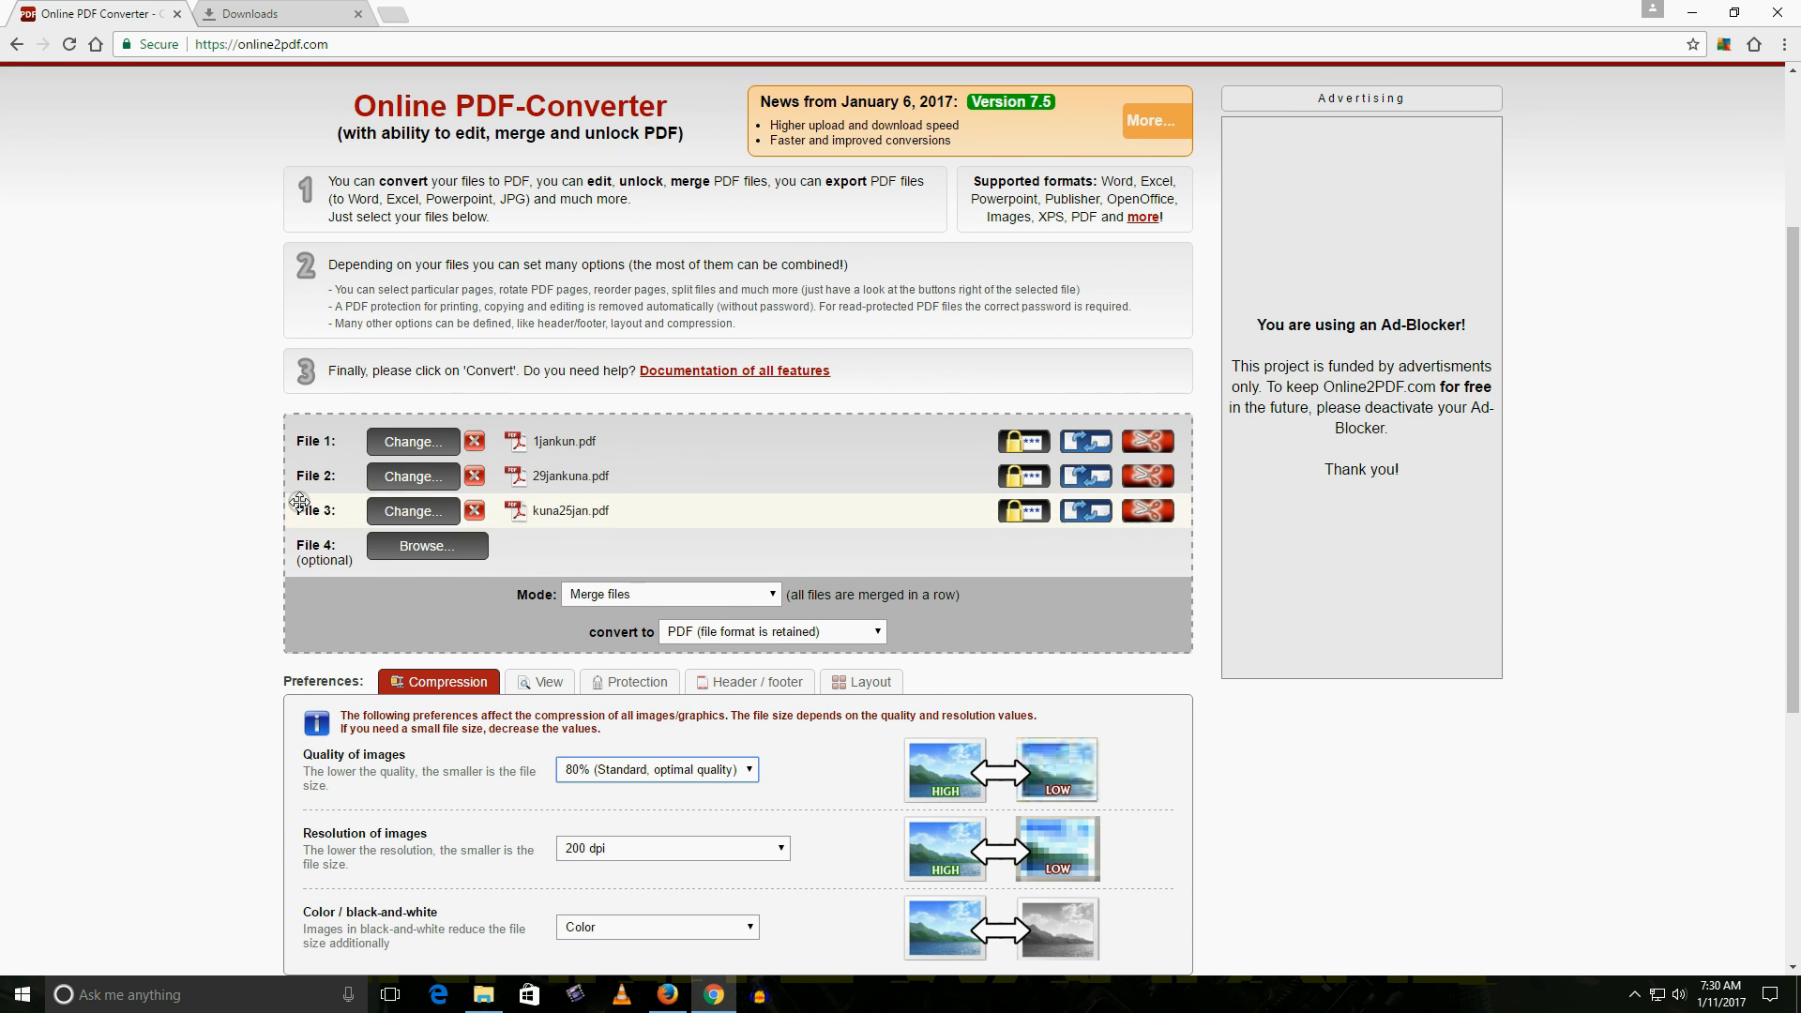
pyautogui.scroll(-5, 87, 518)
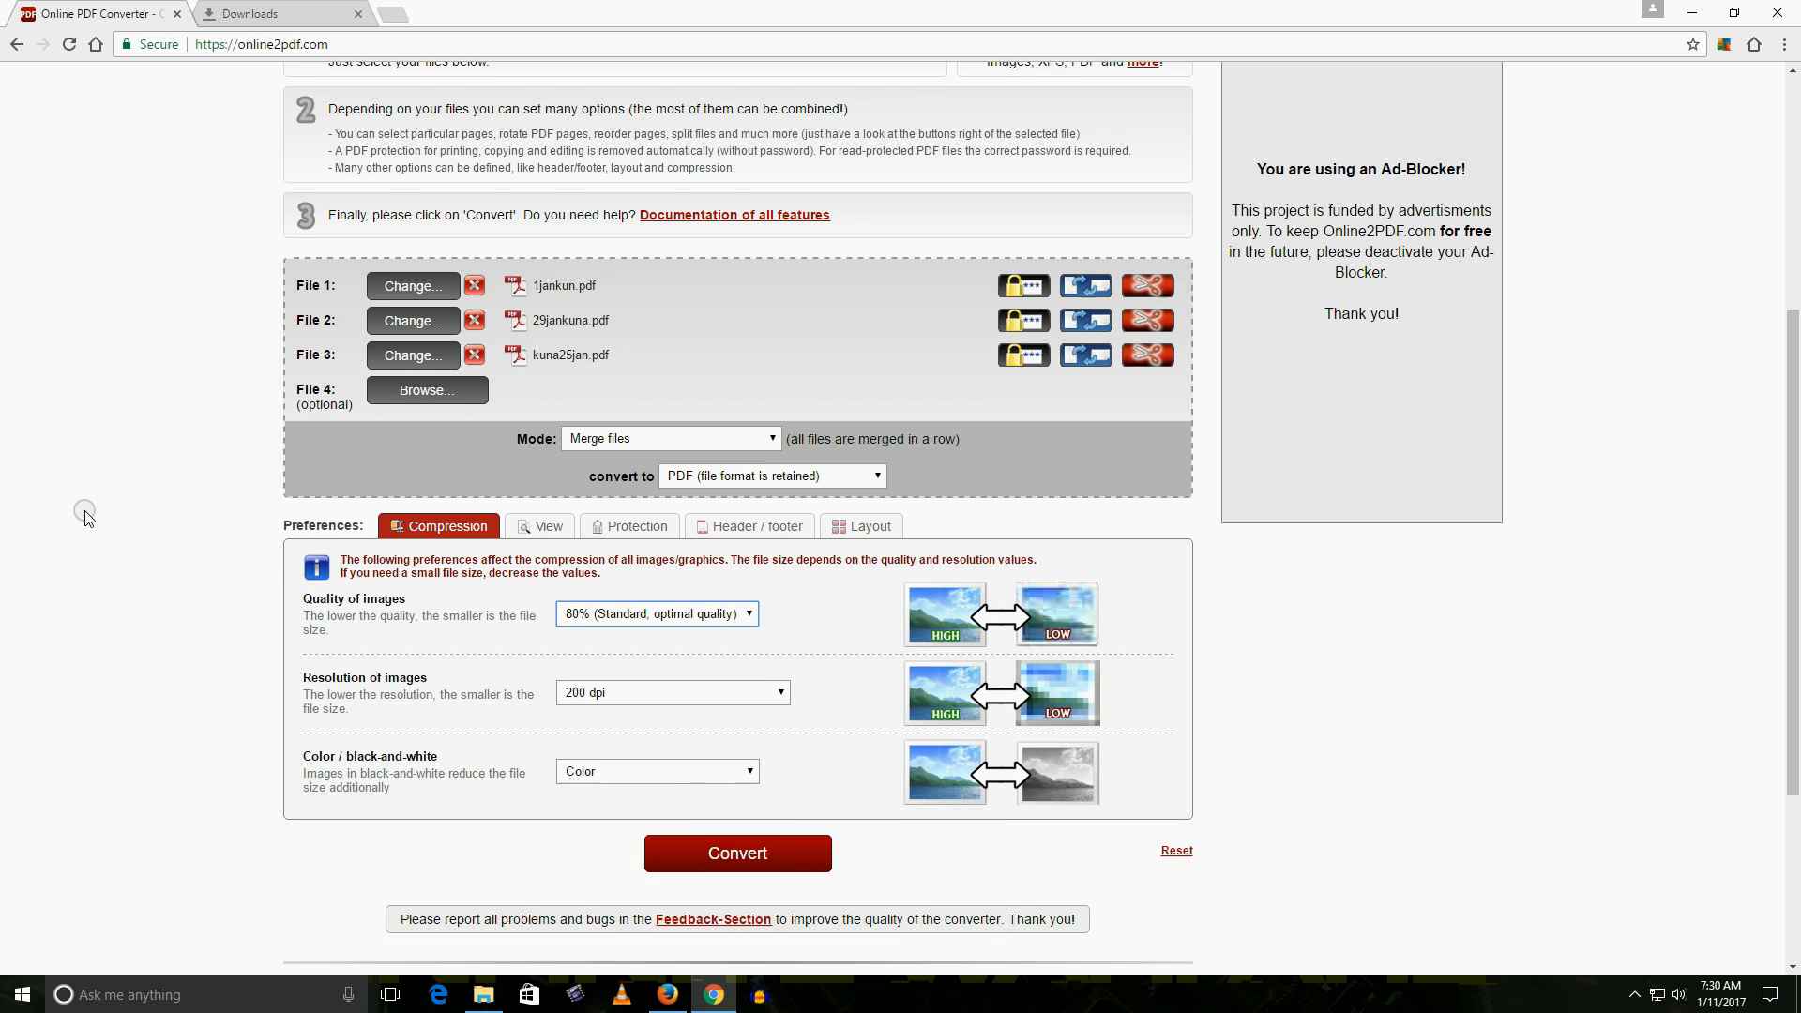
pyautogui.scroll(5, 87, 518)
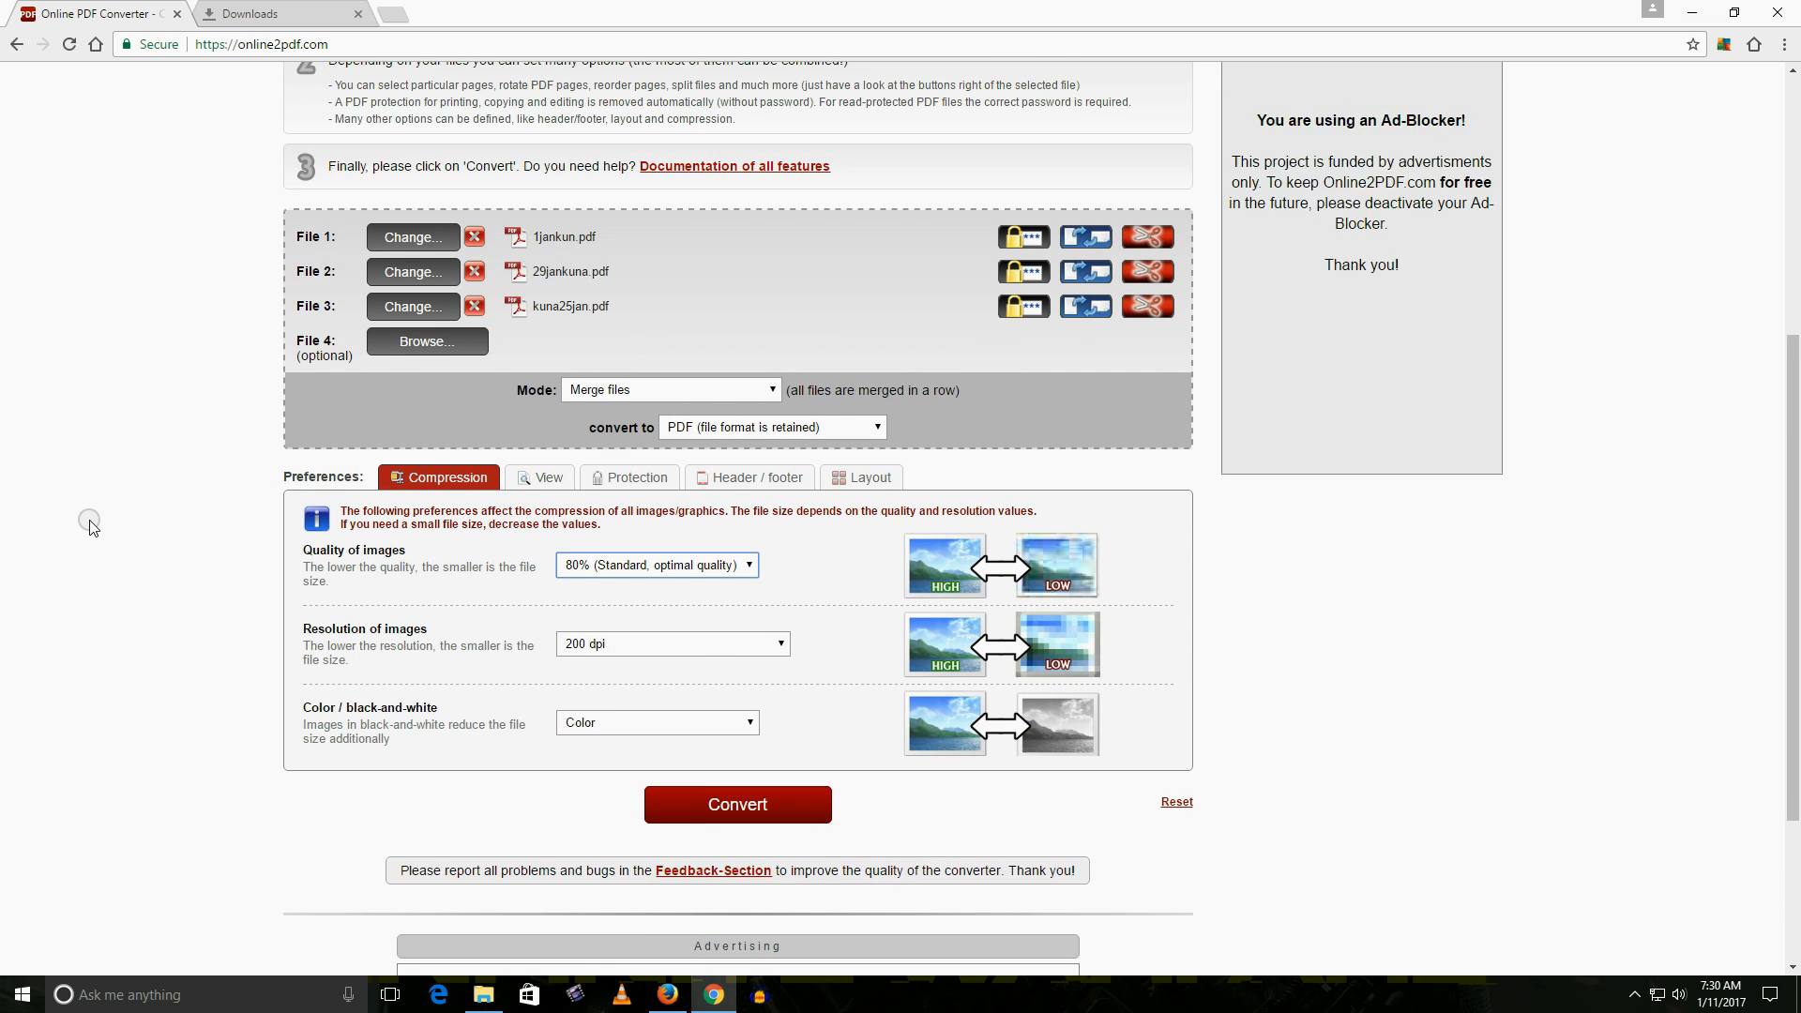
pyautogui.scroll(-1, 90, 525)
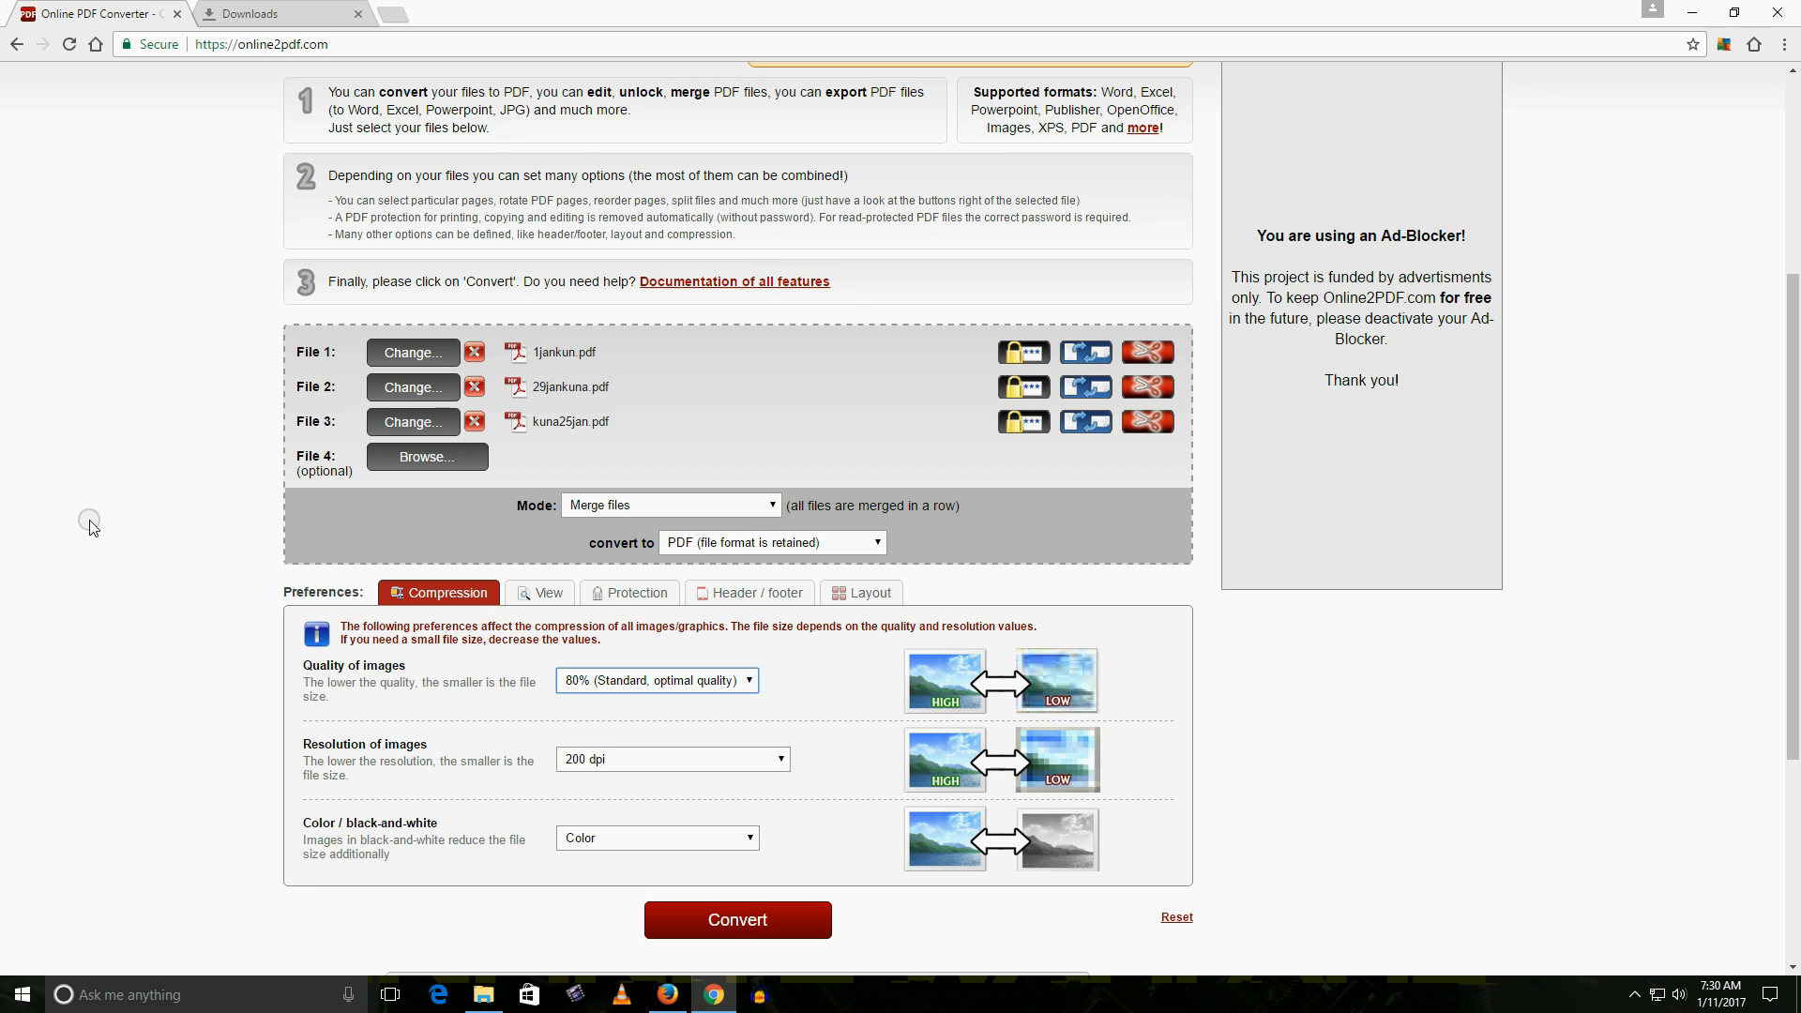
pyautogui.scroll(4, 88, 515)
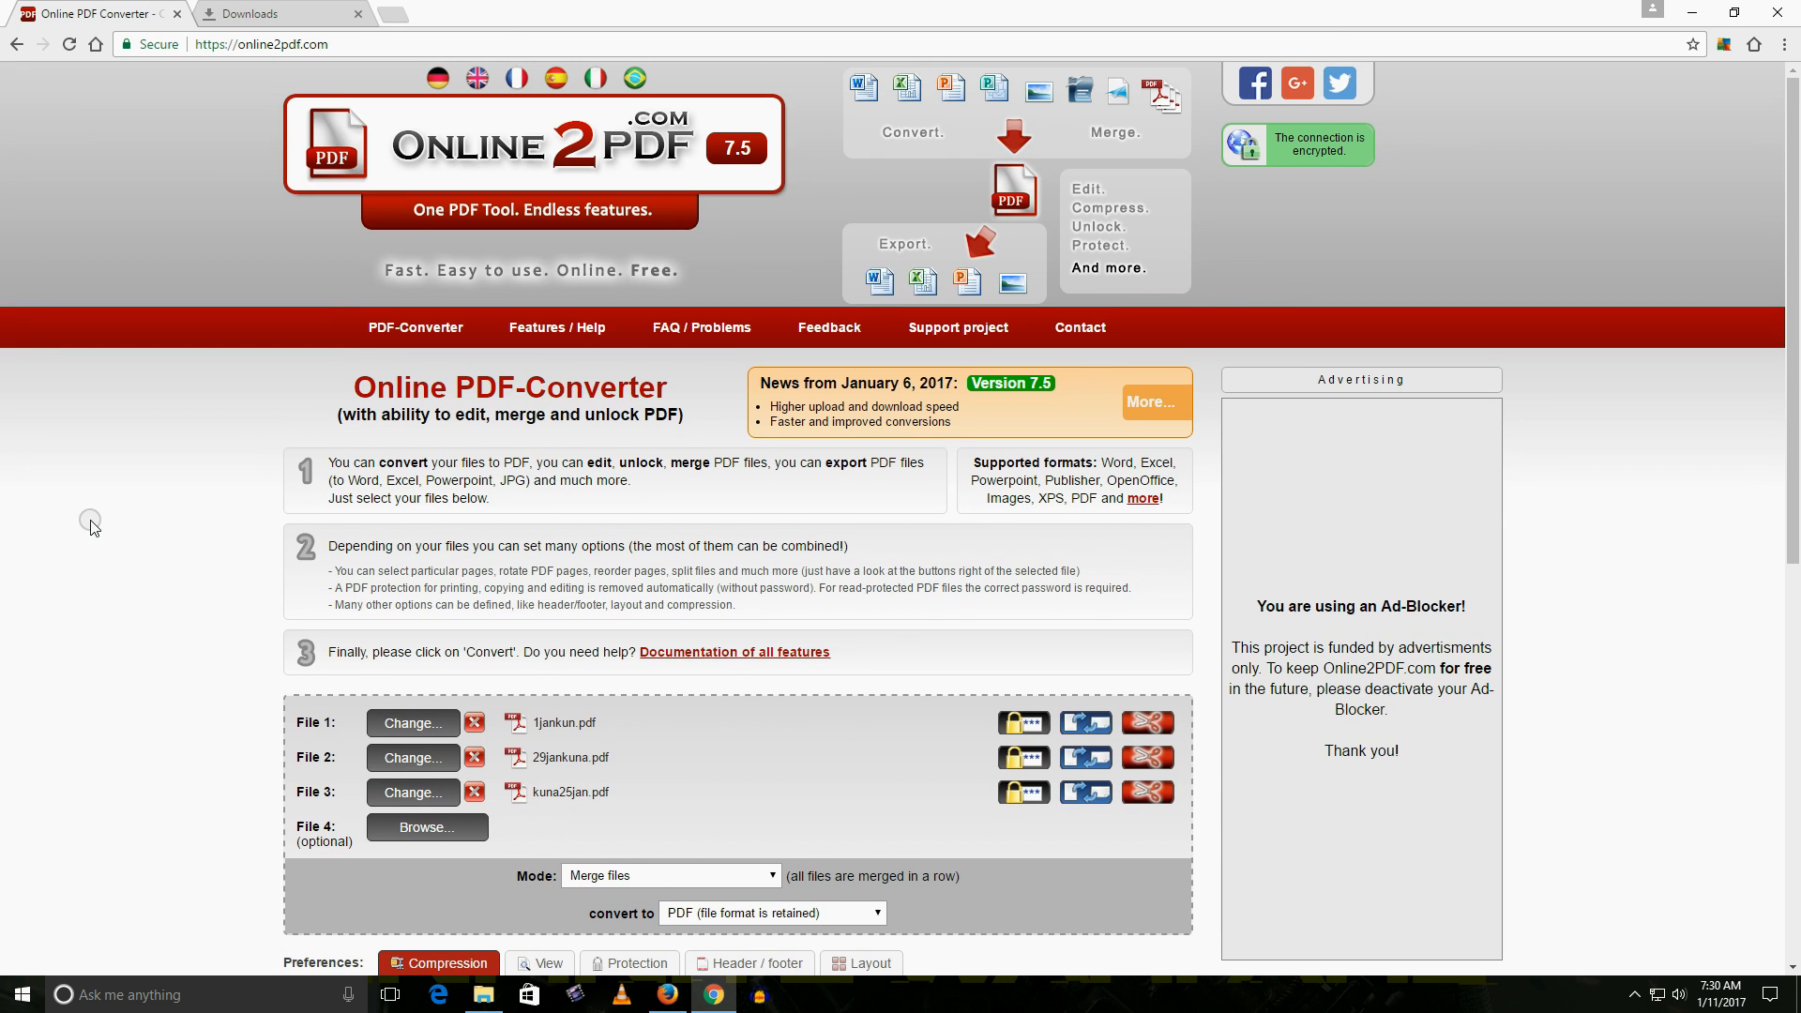